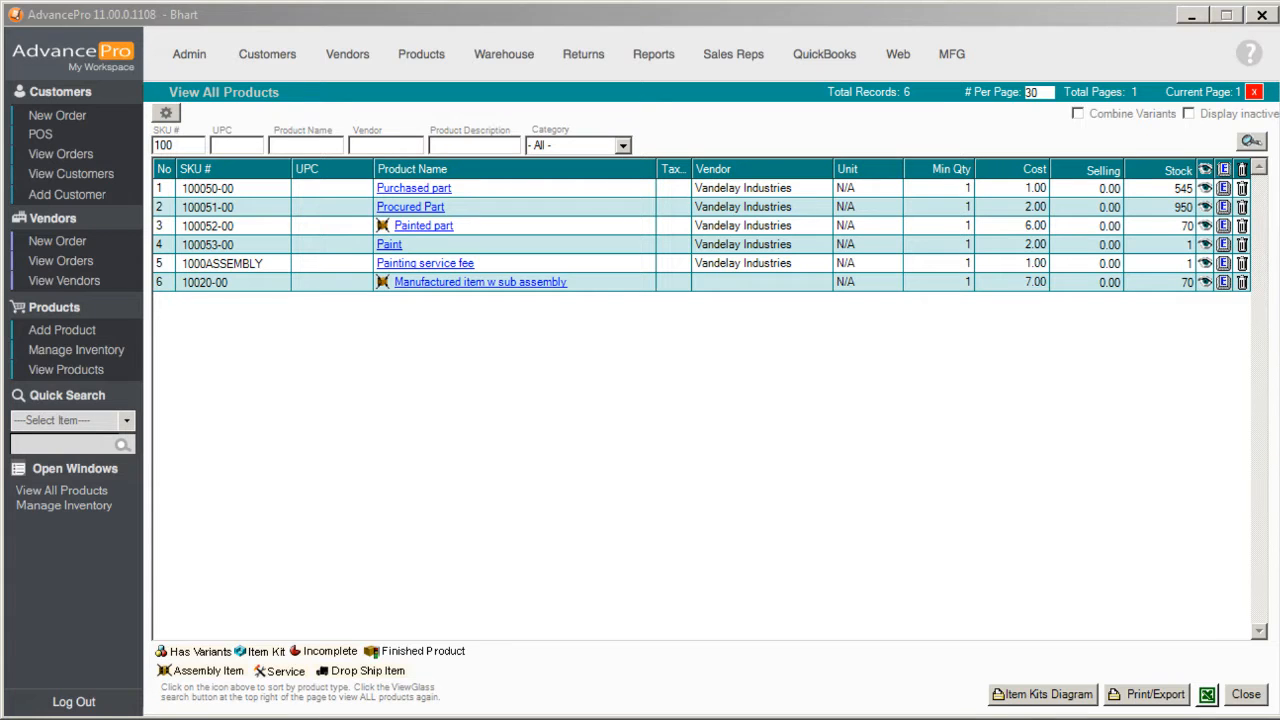
Start a new vendor order for Vandelay Industries with Warehouse 1 as the ship-to warehouse
left_click(77, 245)
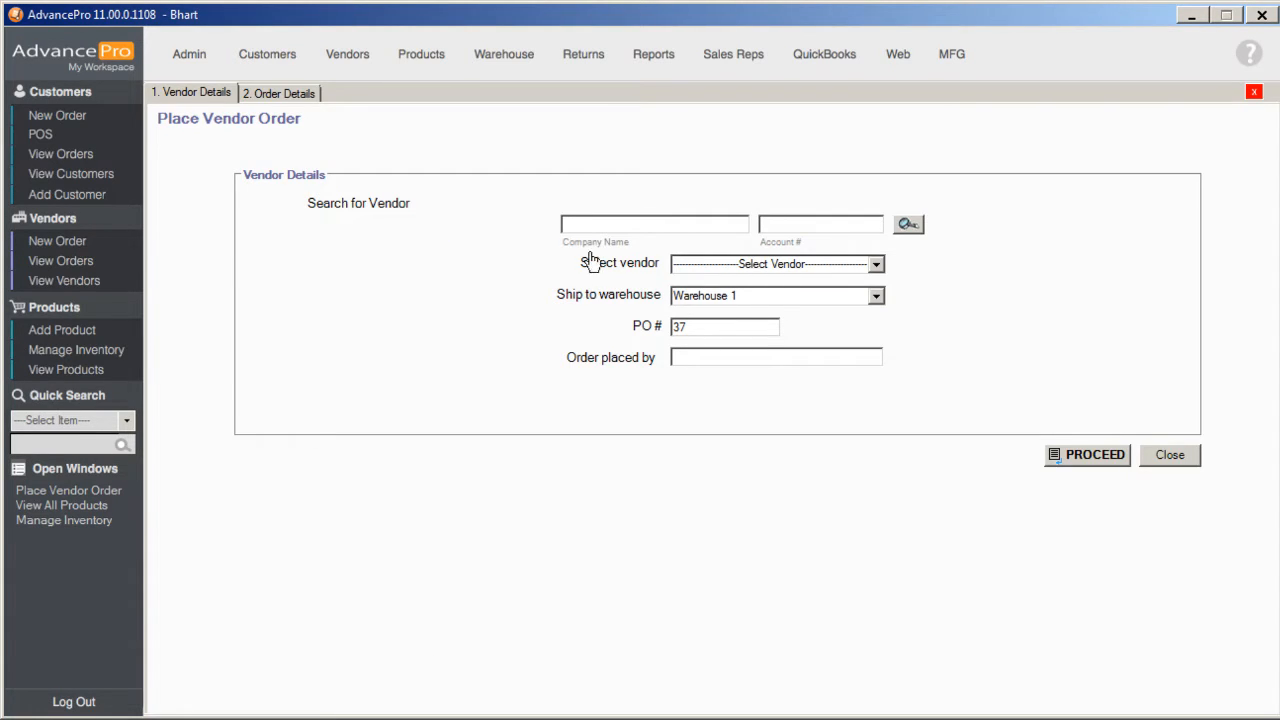
left_click(876, 265)
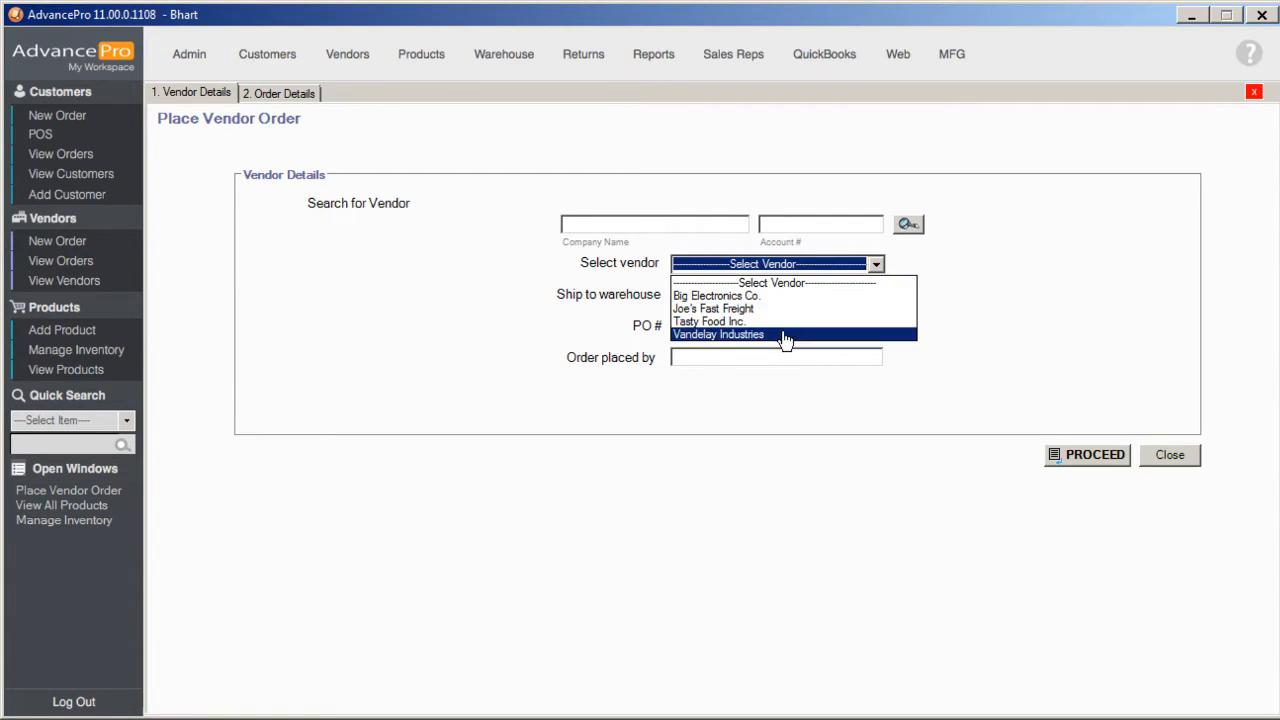
left_click(788, 334)
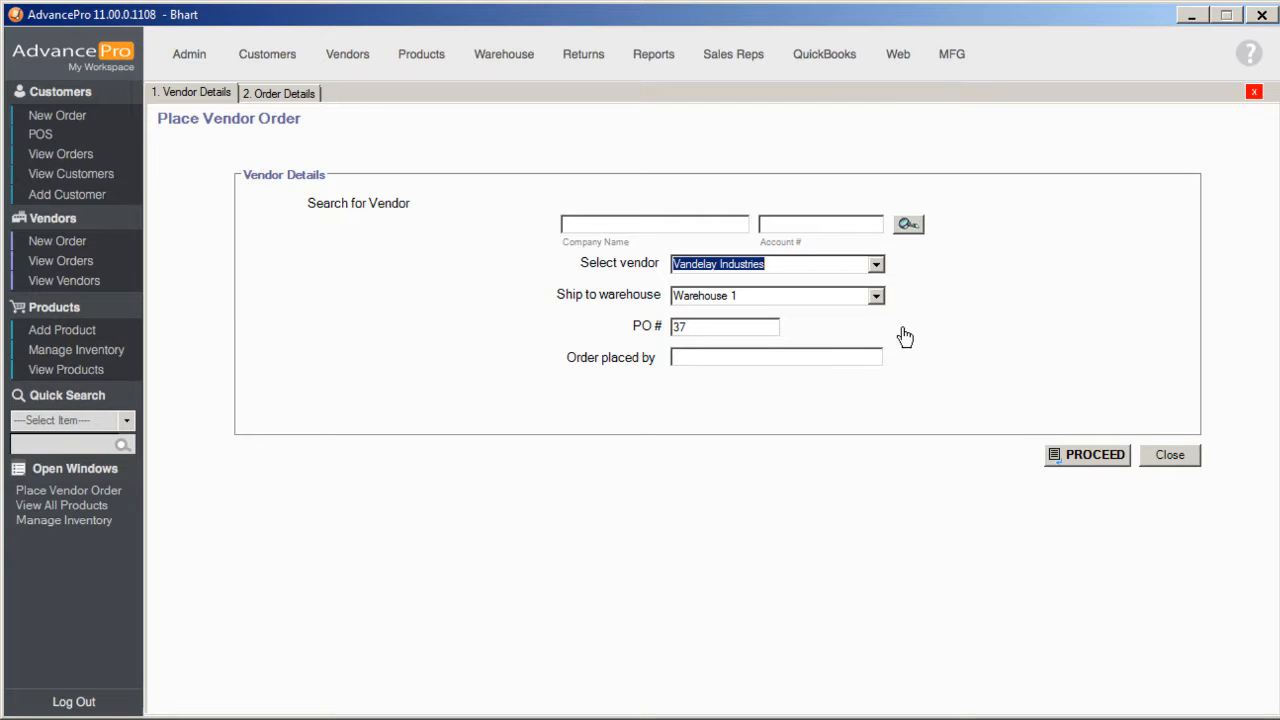
left_click(1074, 460)
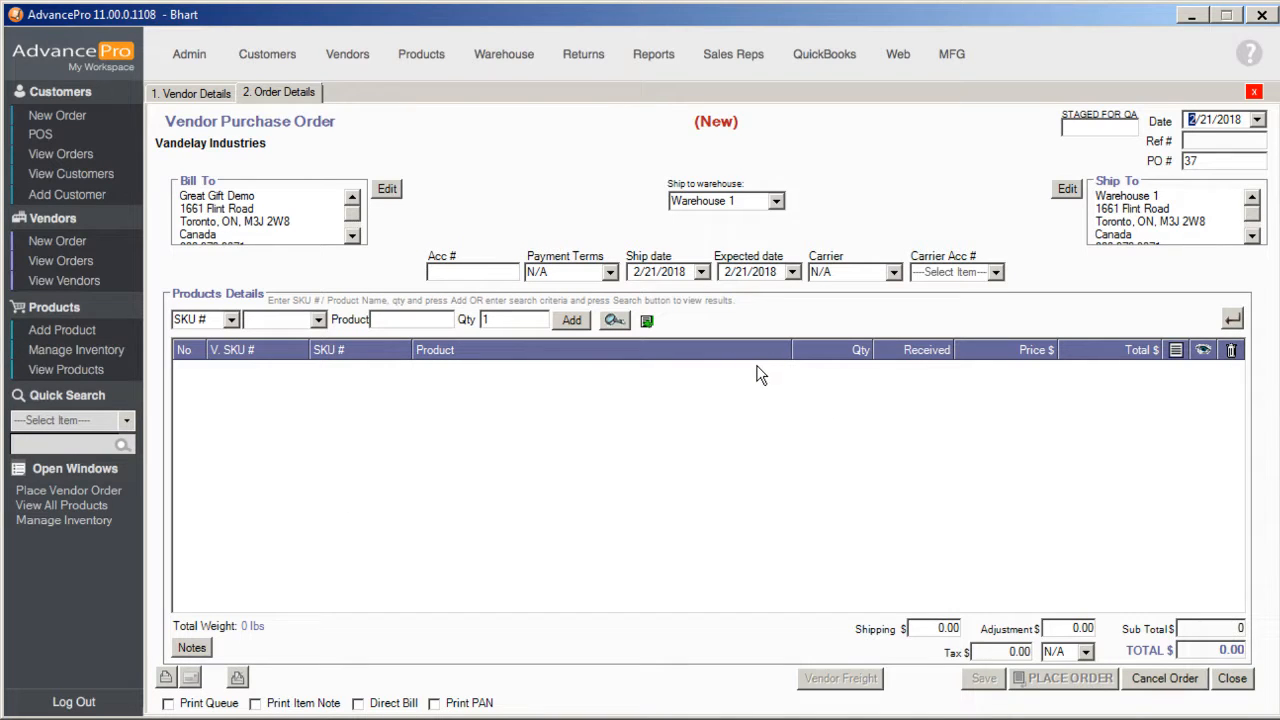
Search the vendor's products for SKU 100, add purchased part 100050-00 to the order and save it
left_click(318, 328)
type("100")
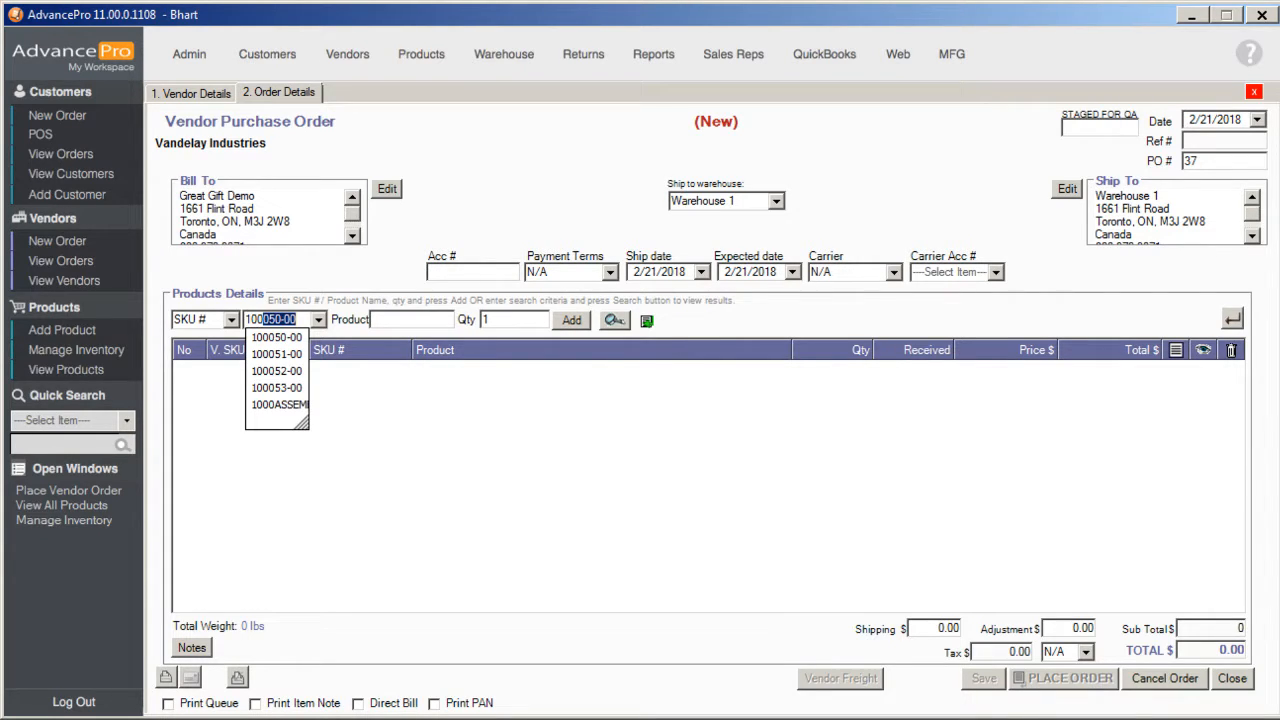
left_click(610, 322)
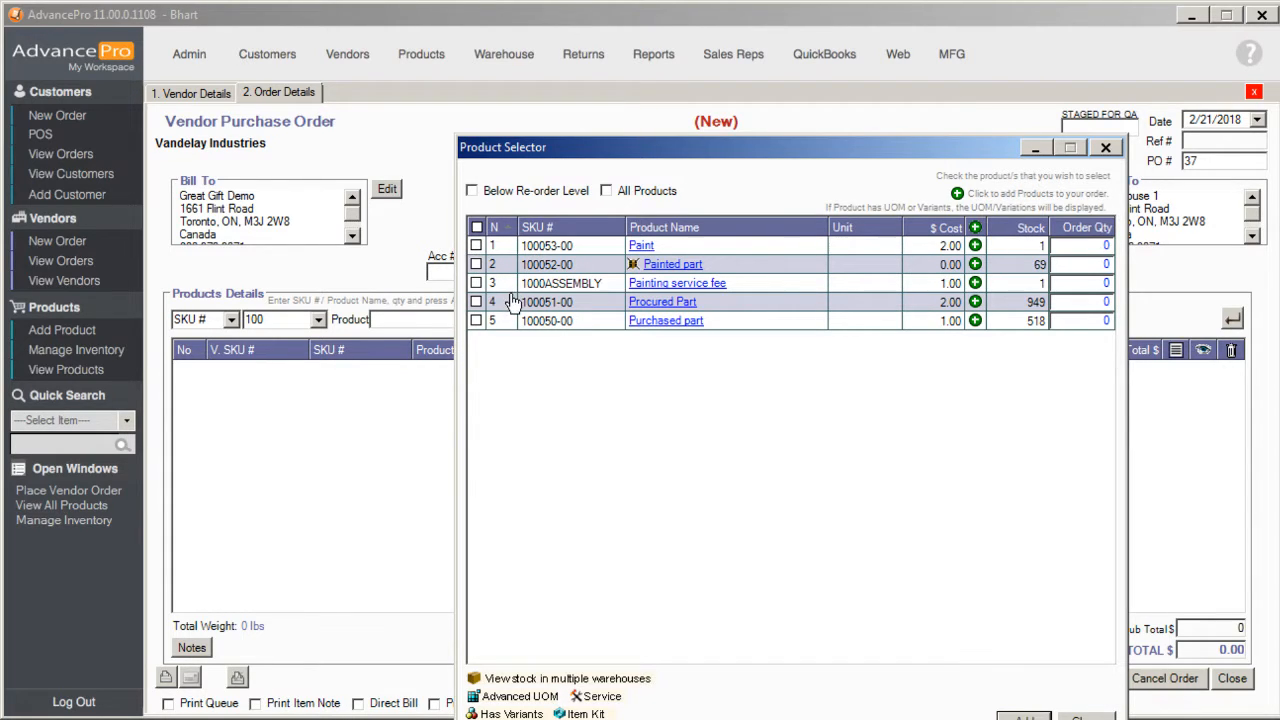
left_click(476, 320)
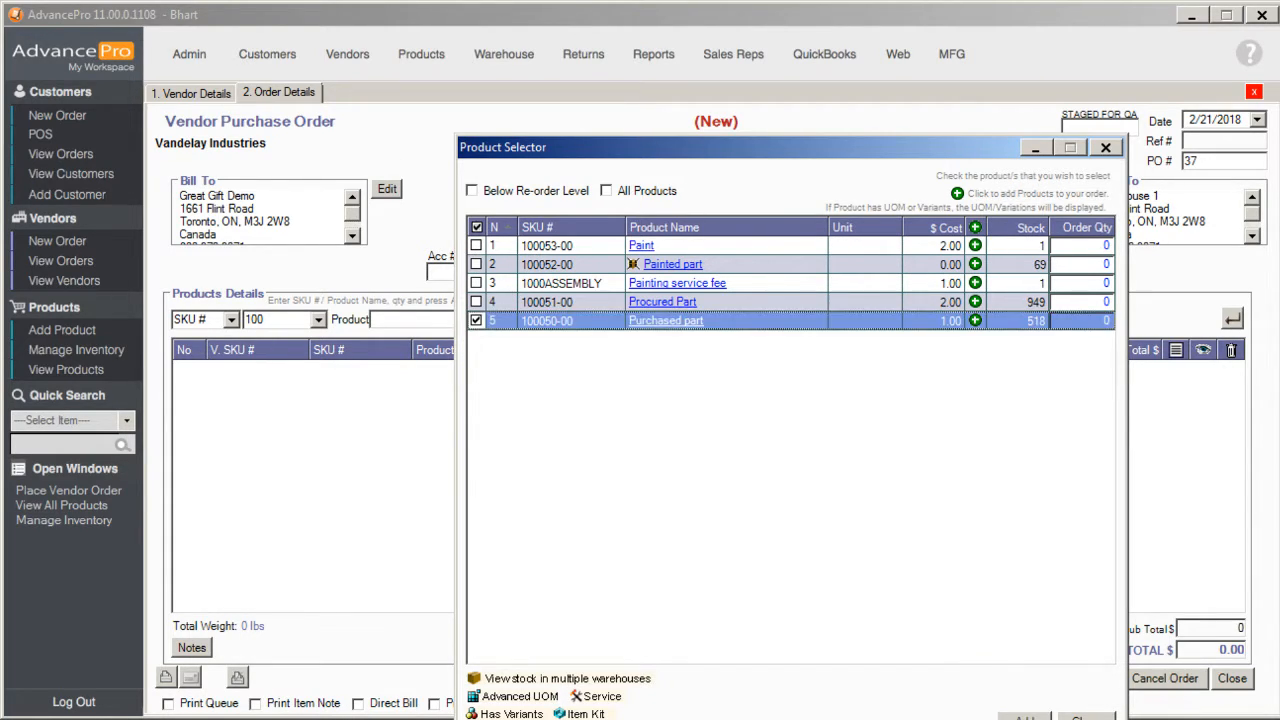
left_click(1025, 717)
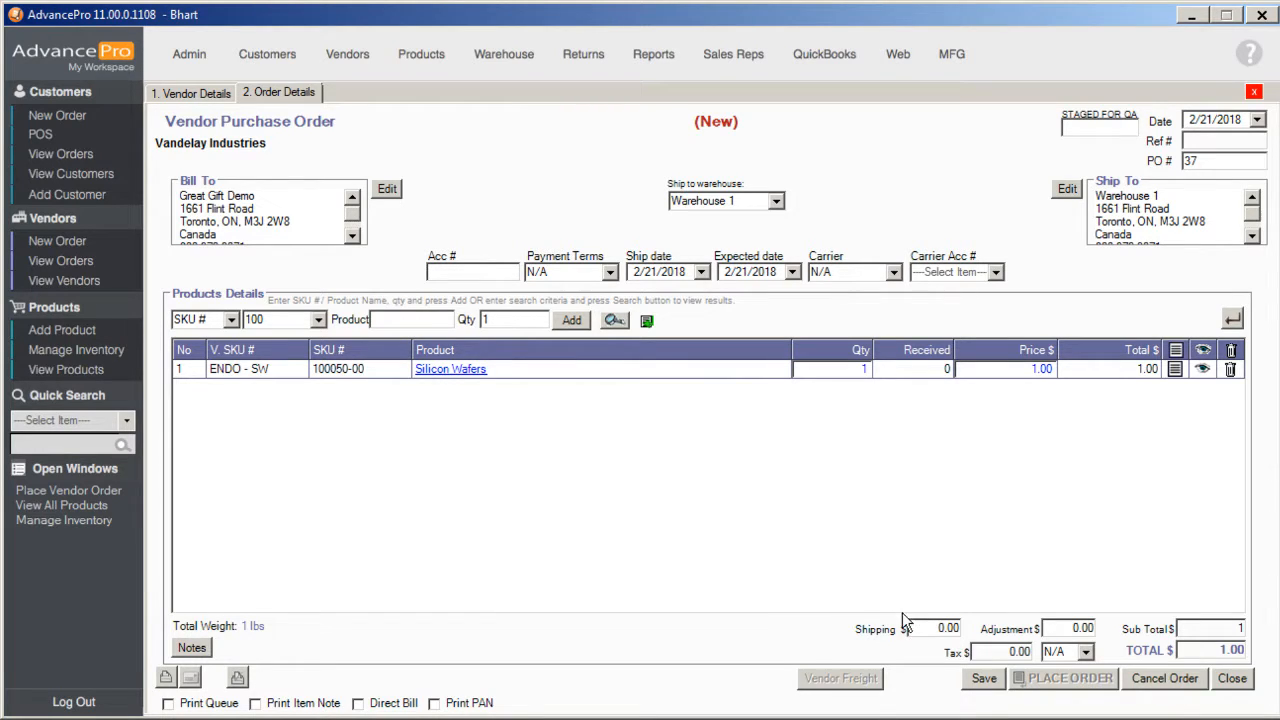
left_click(984, 679)
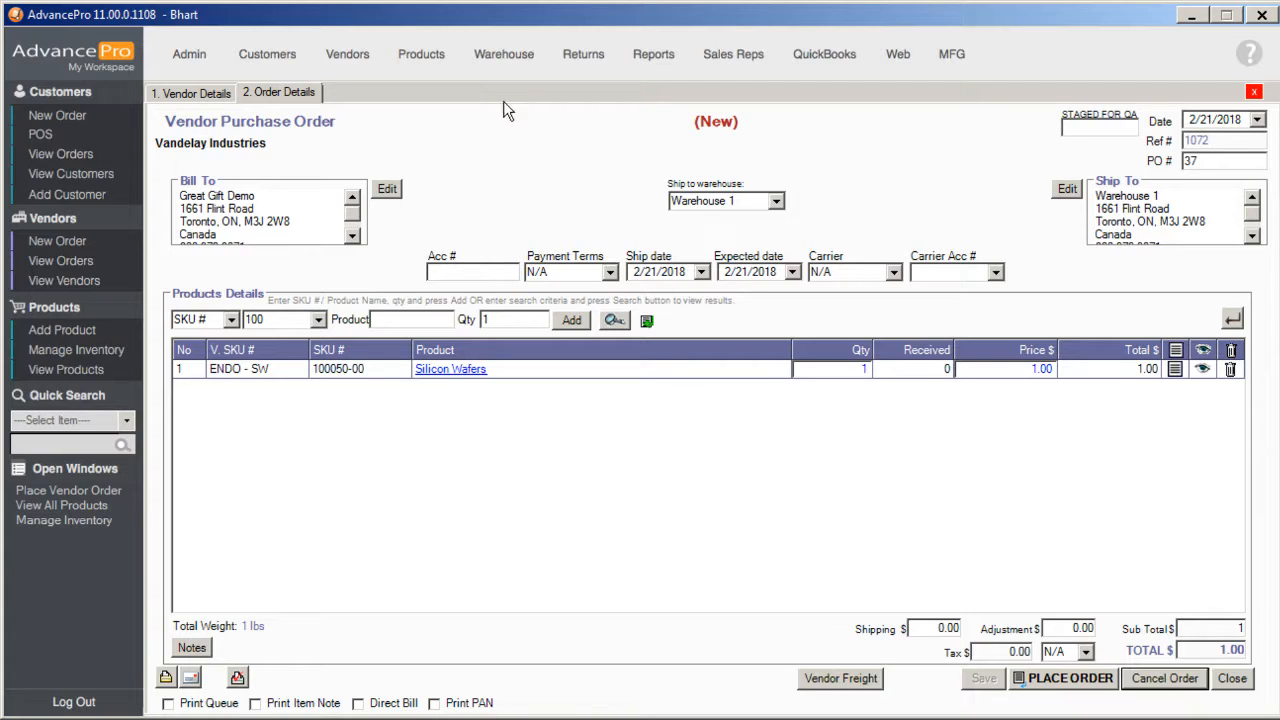
Set the Silicon Wafers quantity to 100 with Direct Bill enabled, and save and place the order
left_click(852, 372)
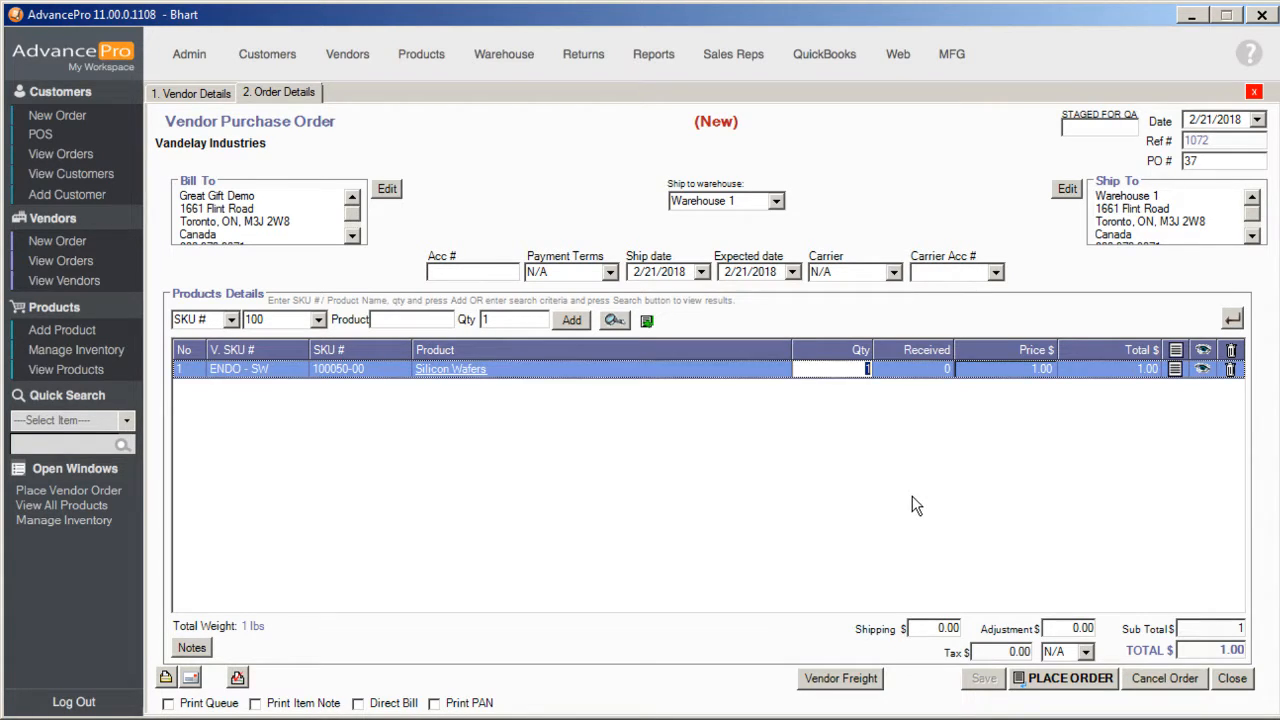
type("100")
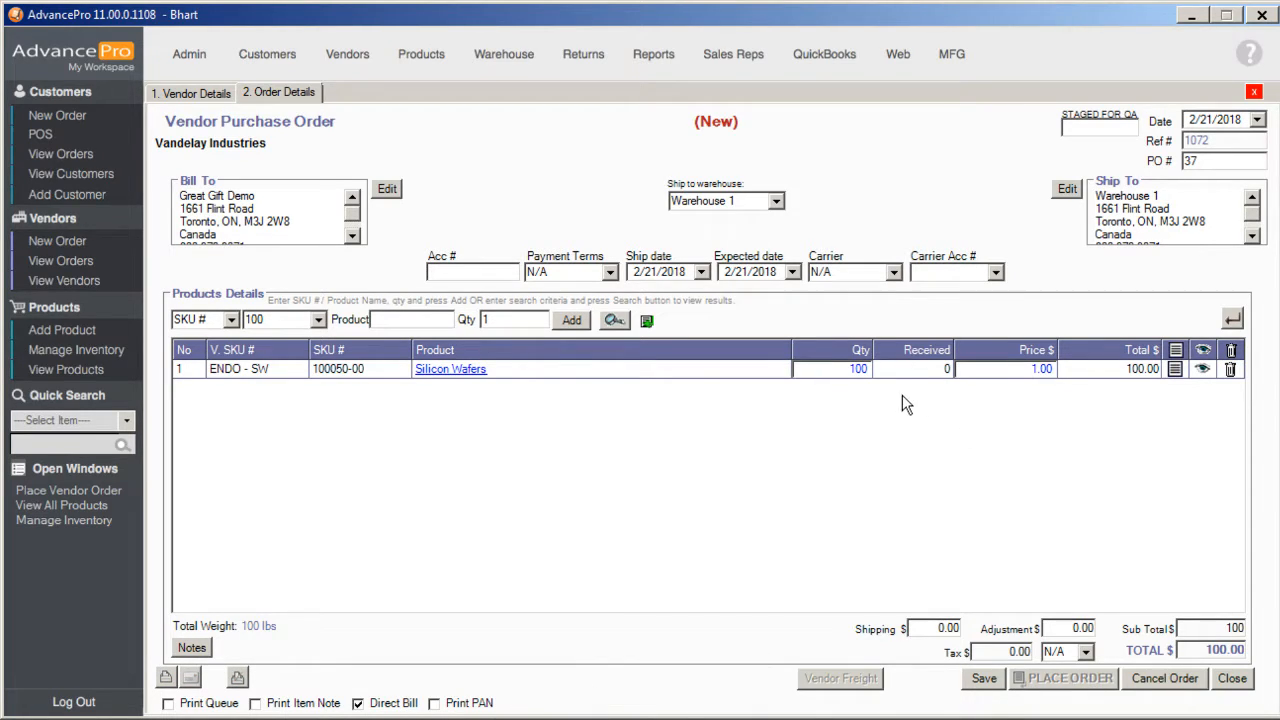
left_click(984, 680)
left_click(1034, 686)
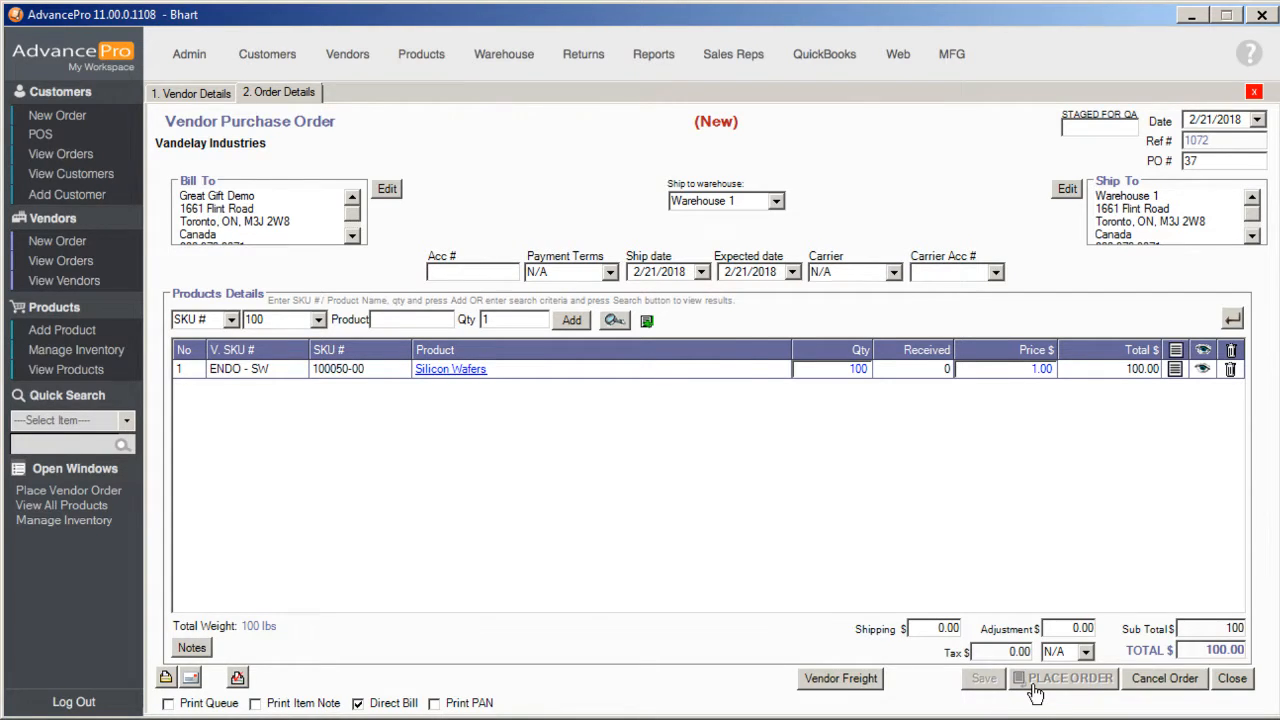
left_click(915, 605)
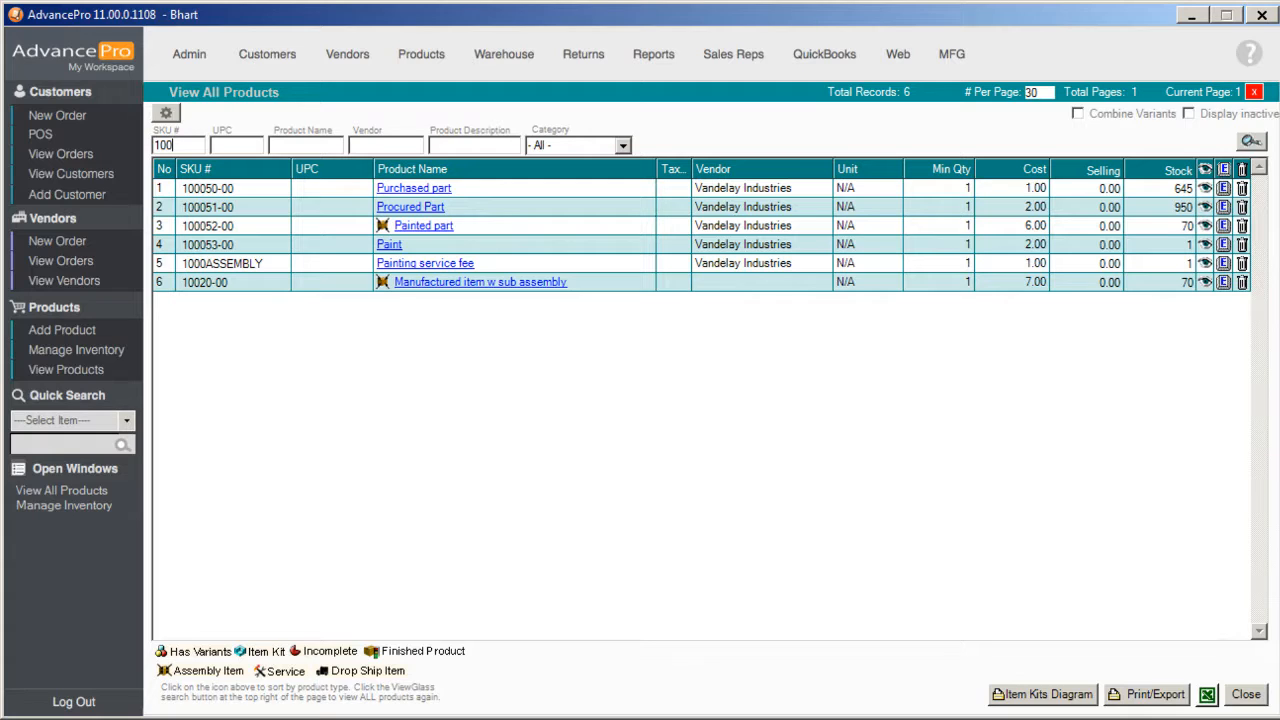
Start another vendor purchase order for Vandelay Industries and proceed to its order details
left_click(60, 242)
left_click(876, 264)
left_click(770, 340)
left_click(1105, 457)
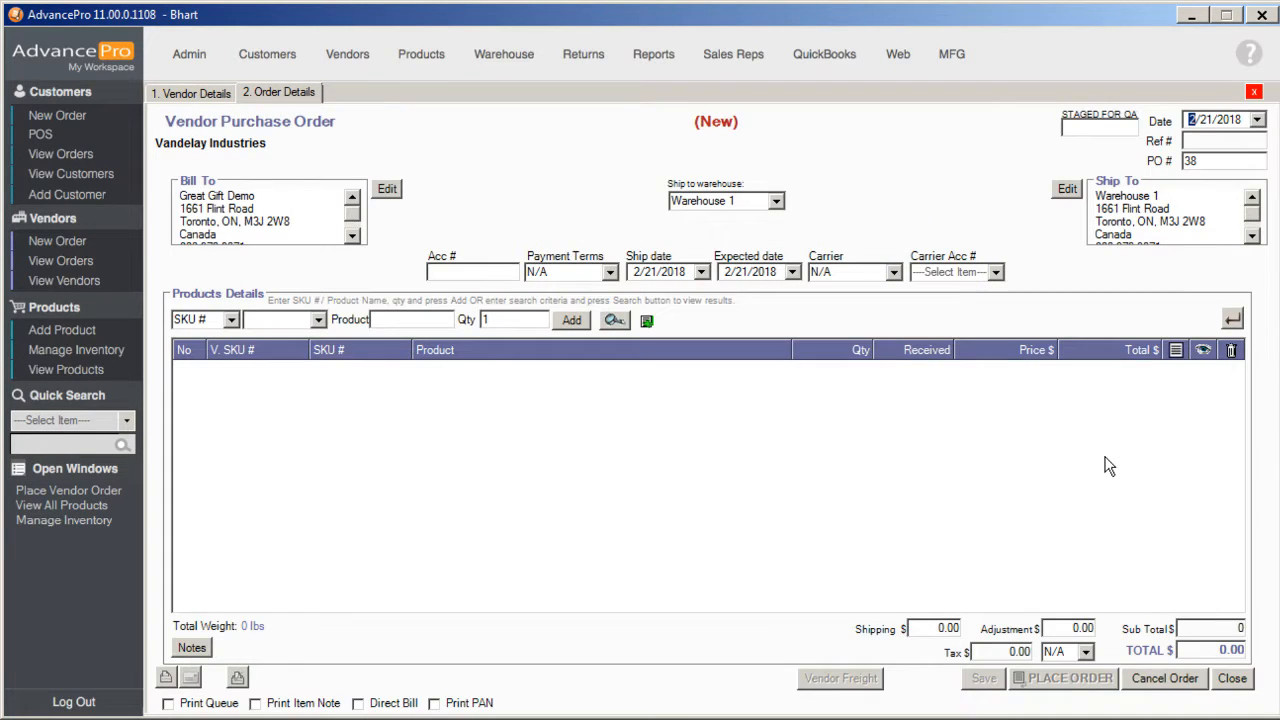
Add one Dremel rotary tool kit, SKU DREM001, to the purchase order
left_click(287, 322)
type("dreM001")
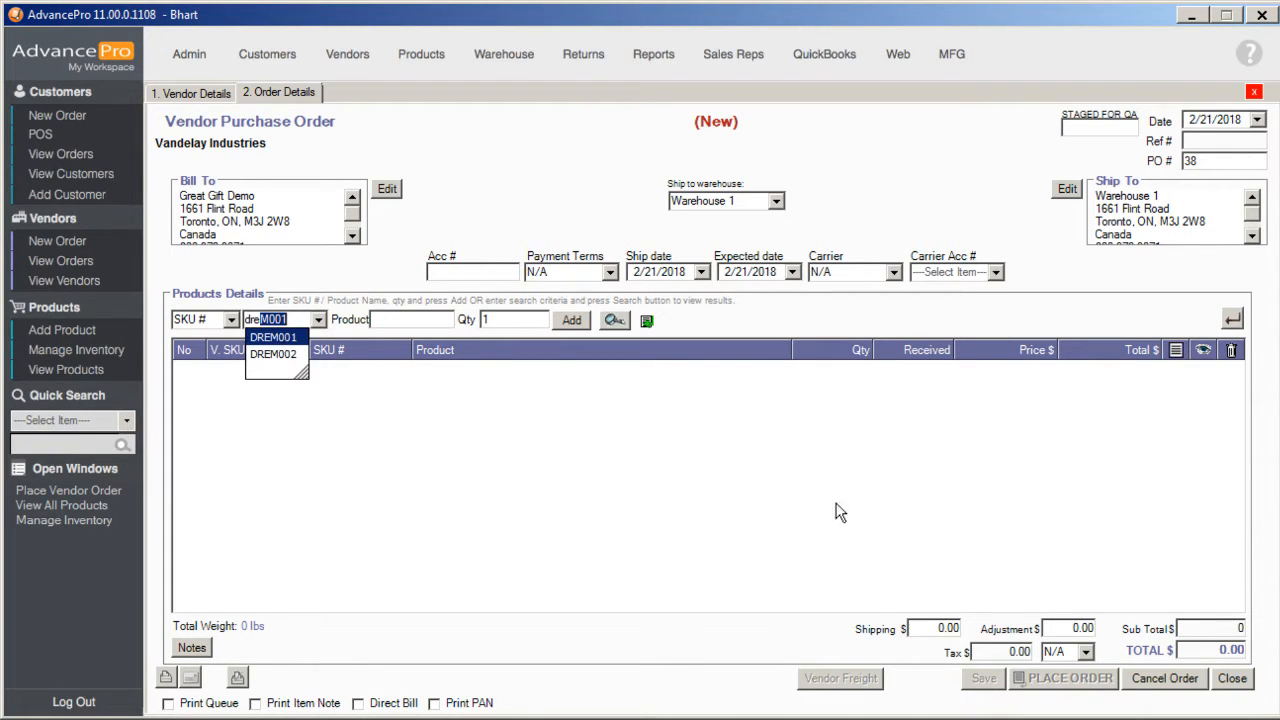
key("Return")
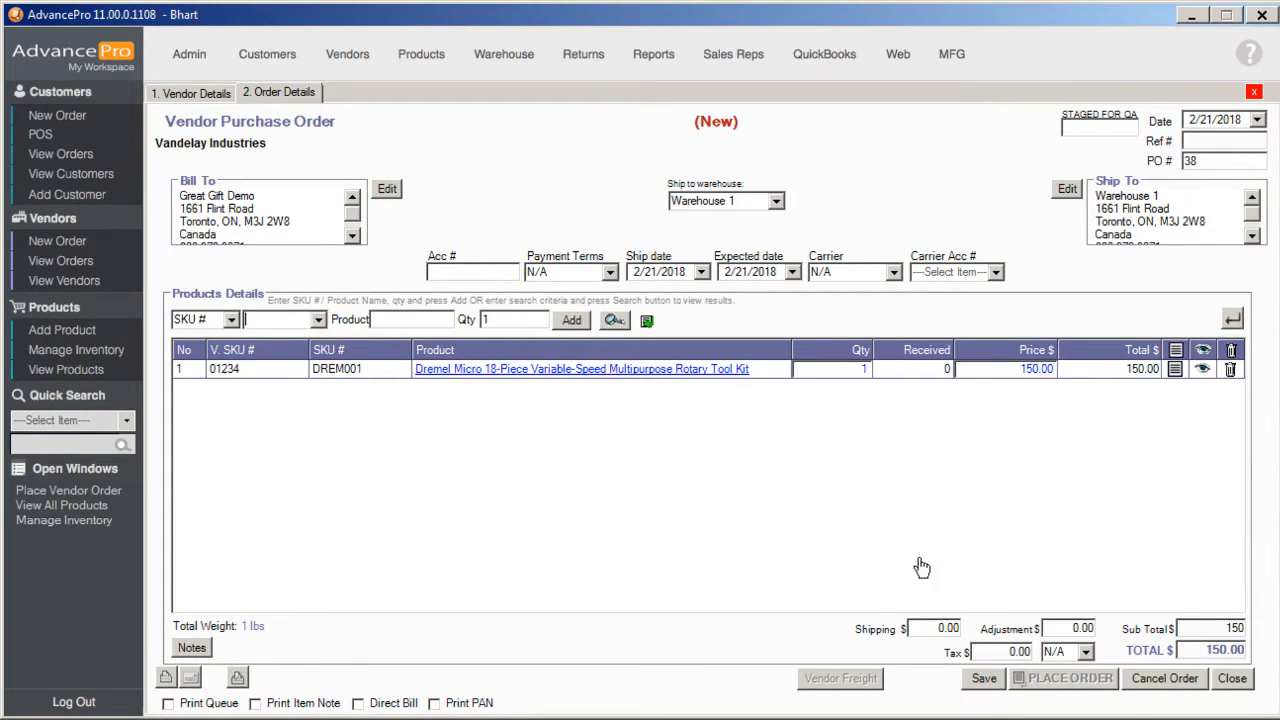
Change the order's ship-to warehouse to Warehouse 2
left_click(777, 203)
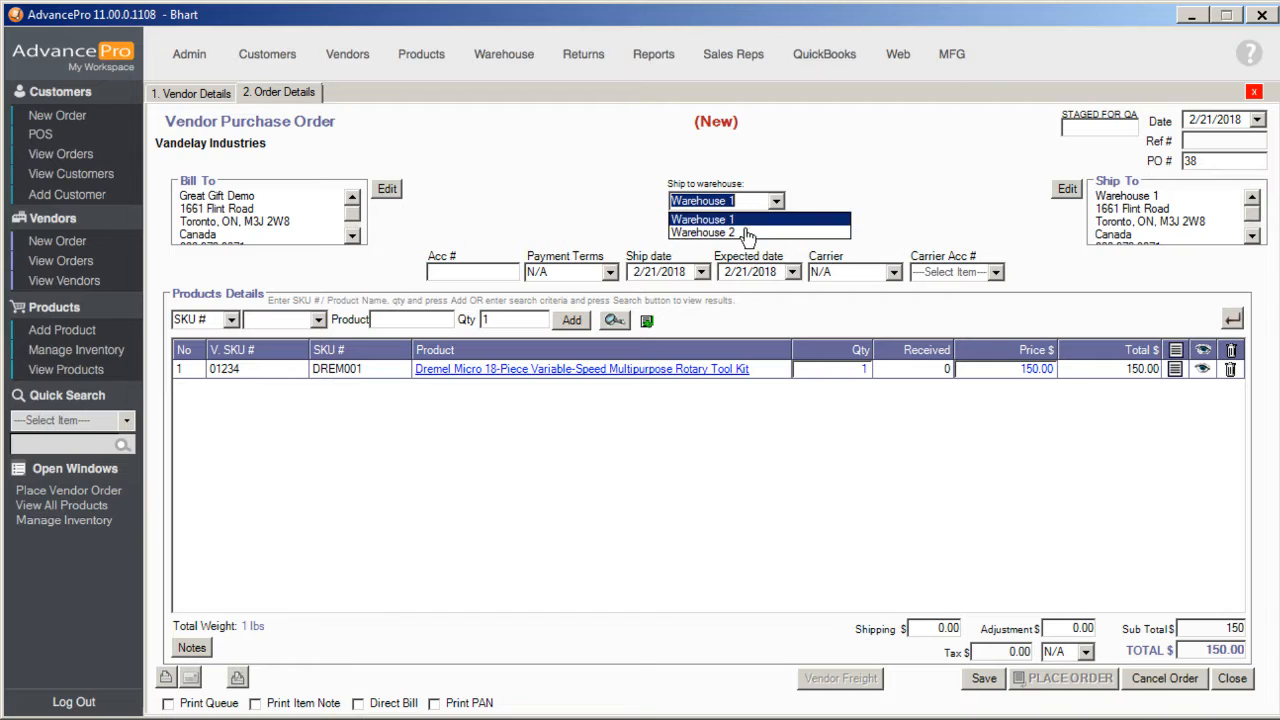
left_click(747, 232)
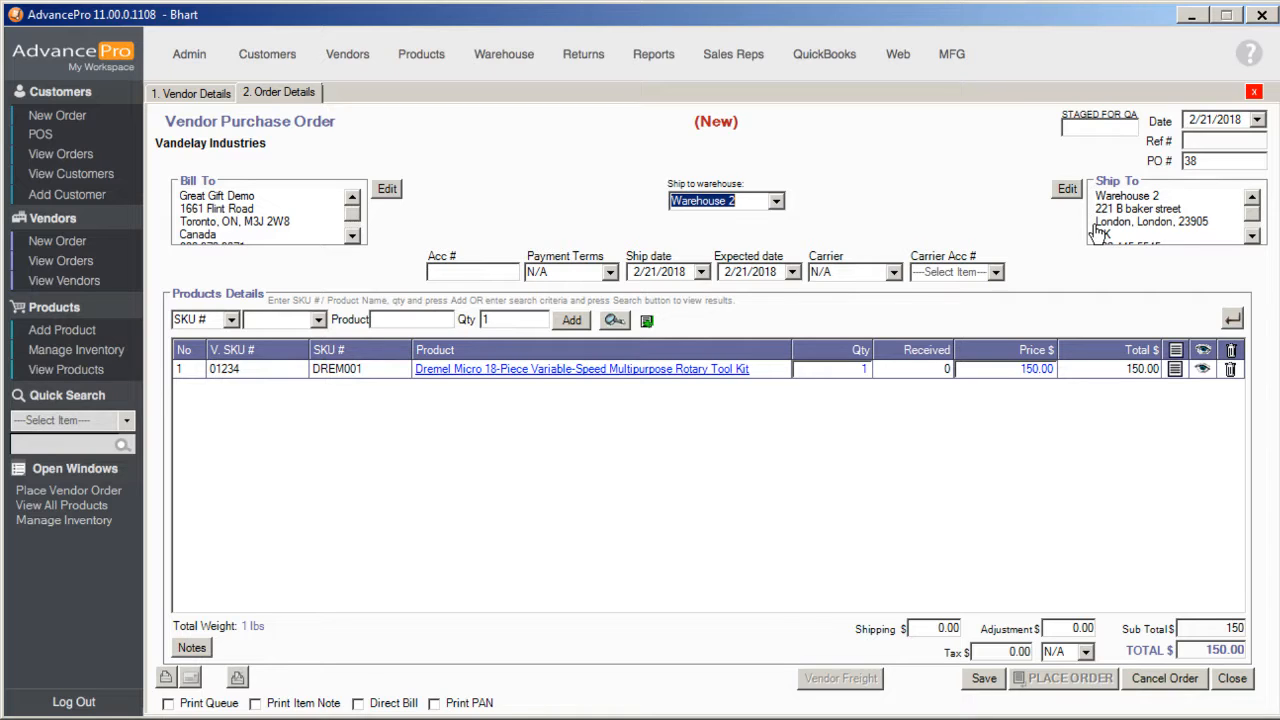
left_click(778, 206)
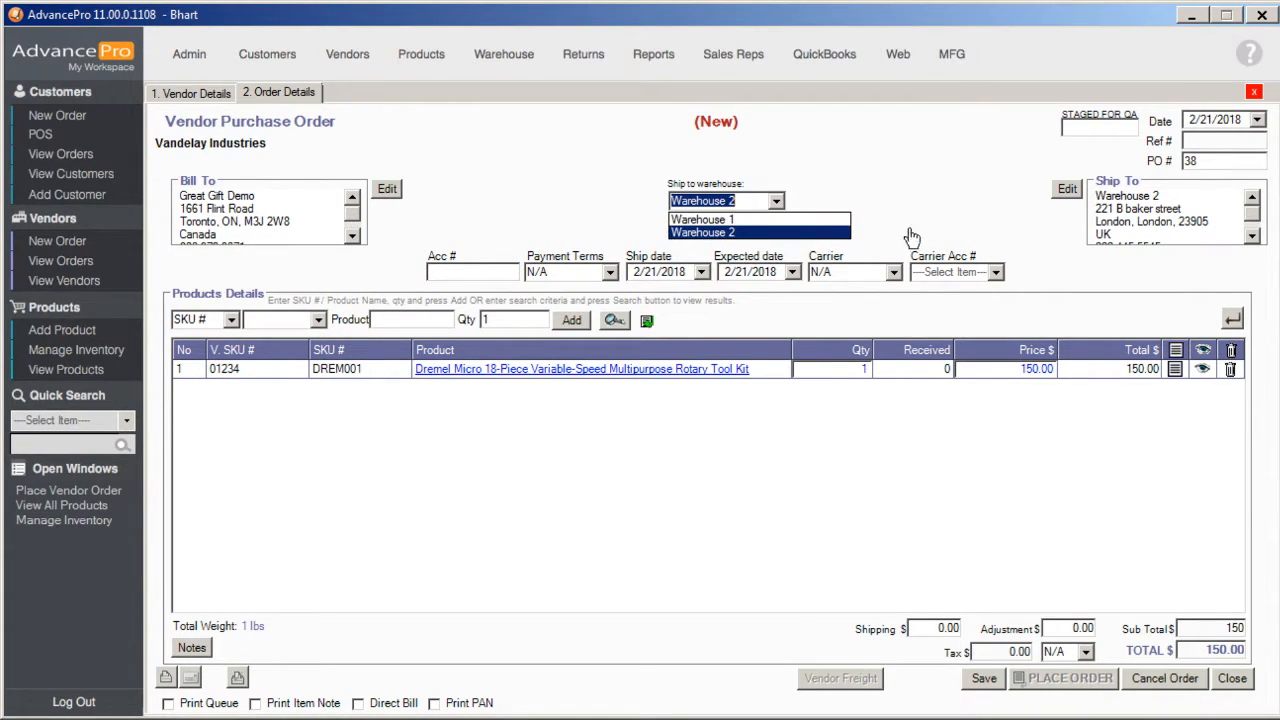
left_click(960, 210)
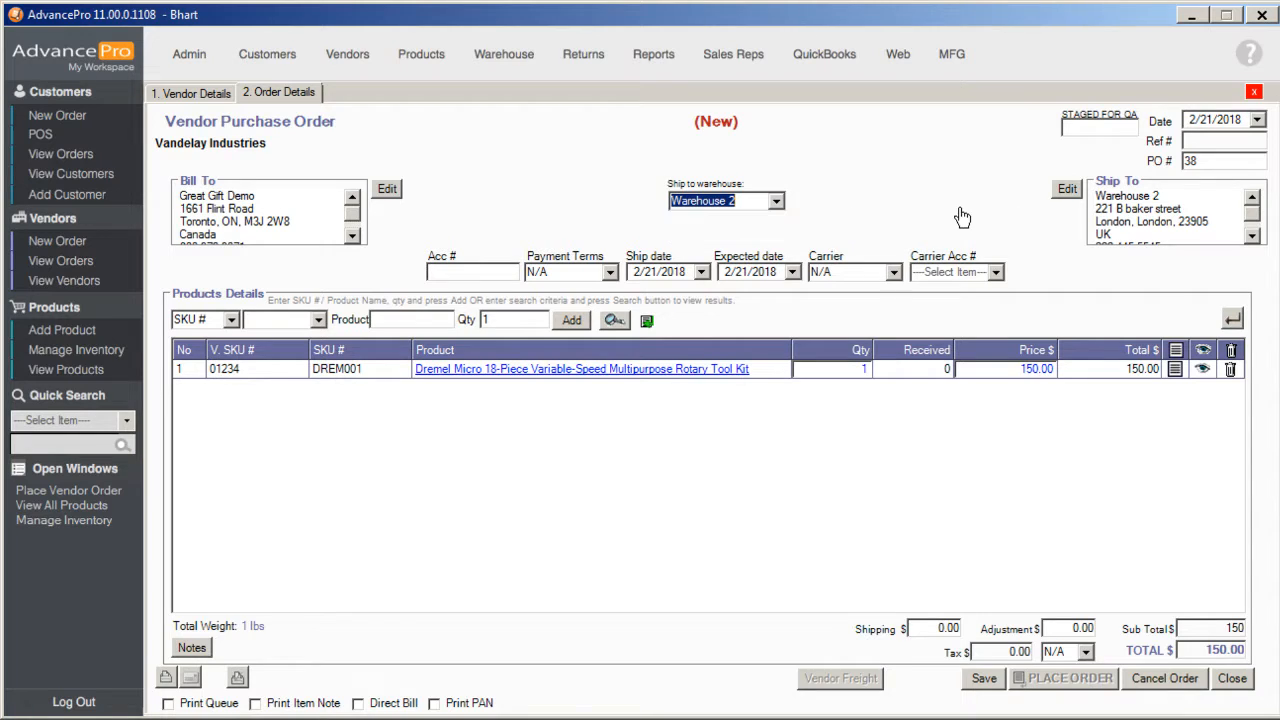
Save and place the Dremel purchase order without emailing it
left_click(985, 680)
left_click(1035, 680)
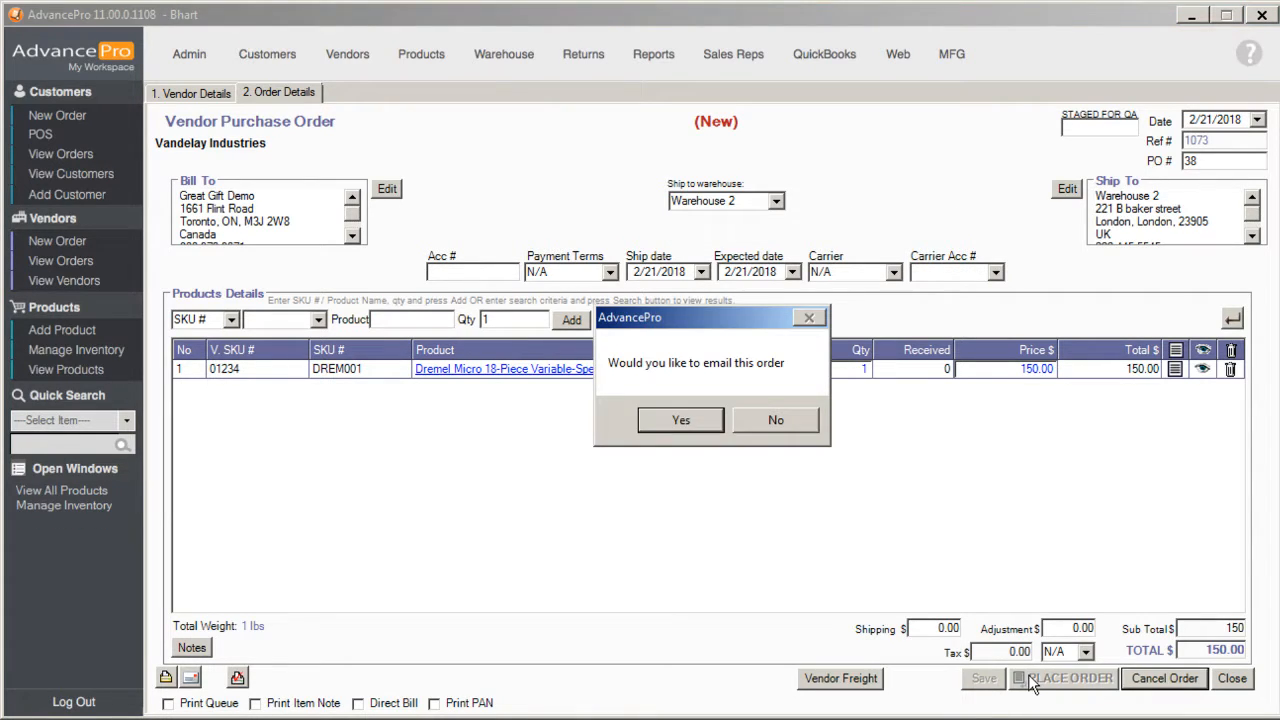
left_click(800, 424)
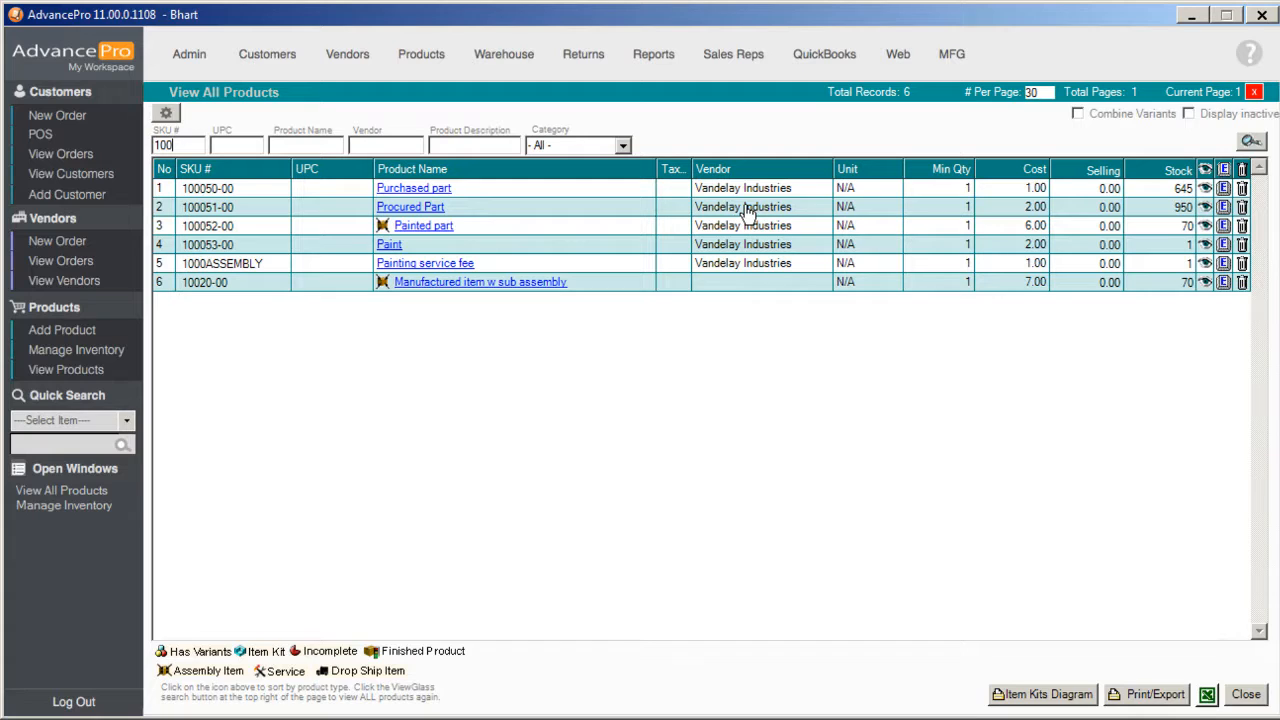
Open the Vandelay Industries order dated 2/21/2018 from the warehouse's orders to receive
left_click(494, 60)
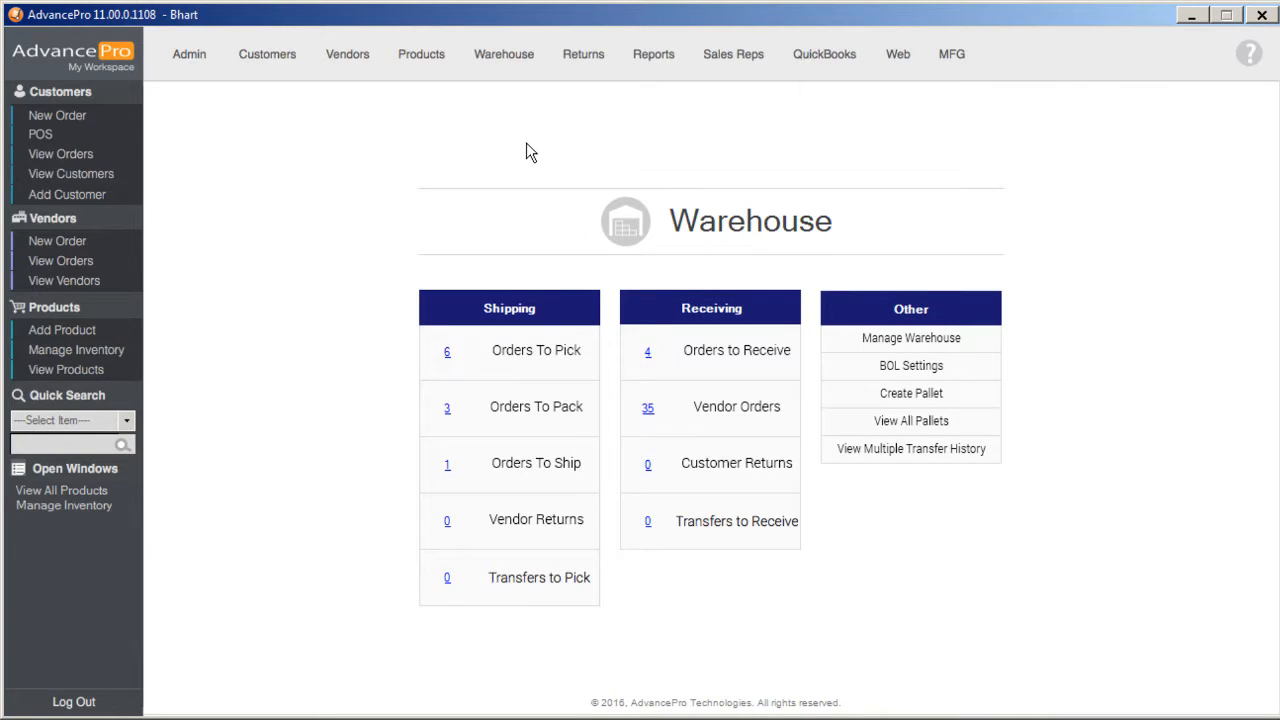
left_click(647, 355)
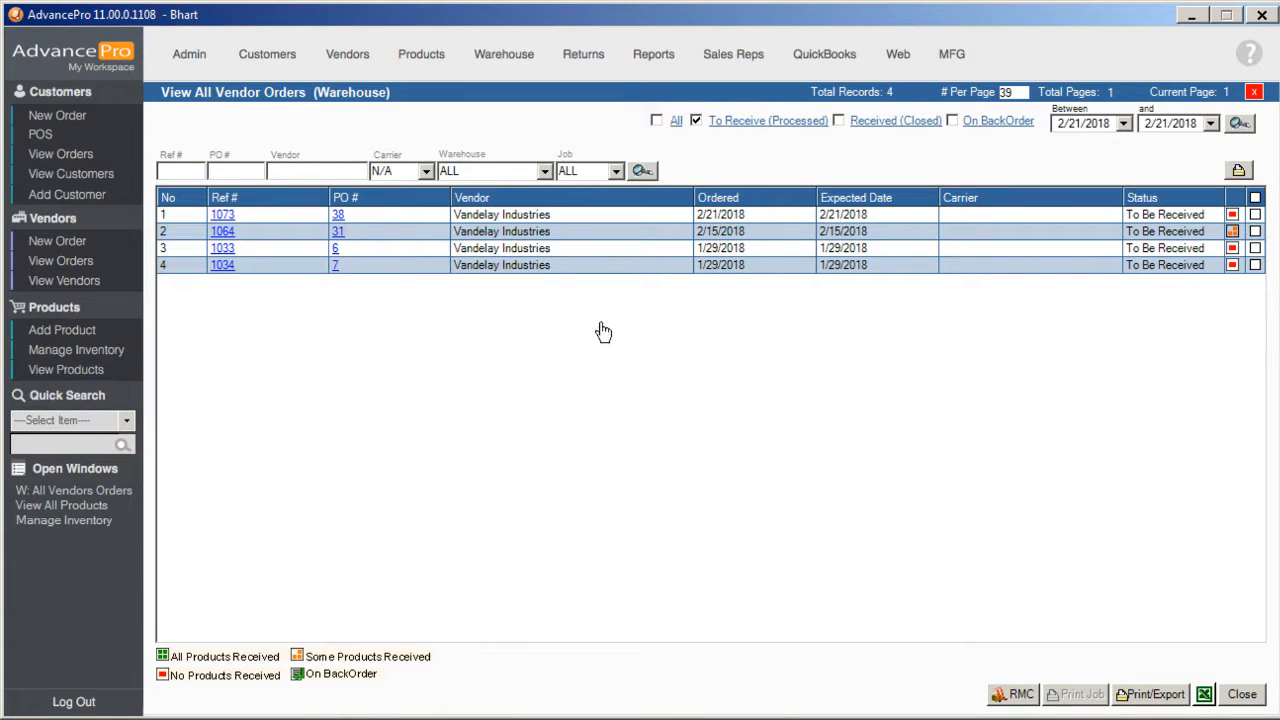
left_click(339, 217)
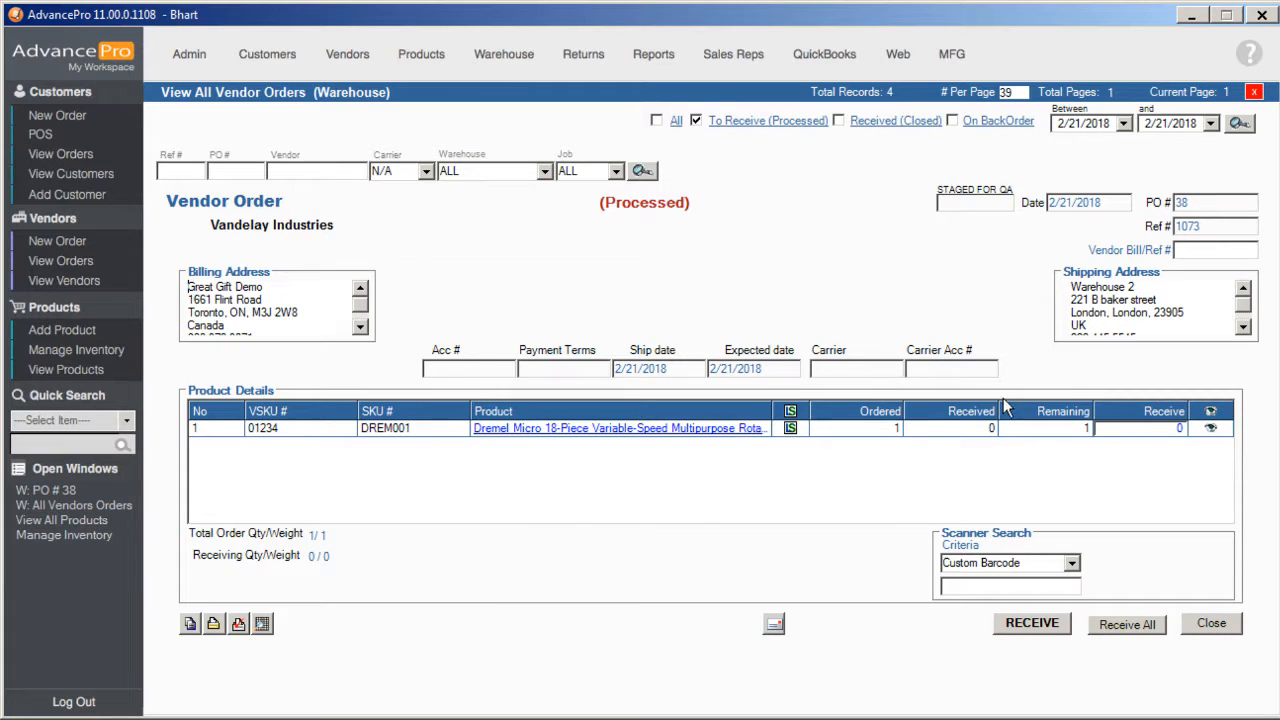
Receive 1 unit of DREM001 on the order, filling in the required vendor bill reference number
left_click(1115, 428)
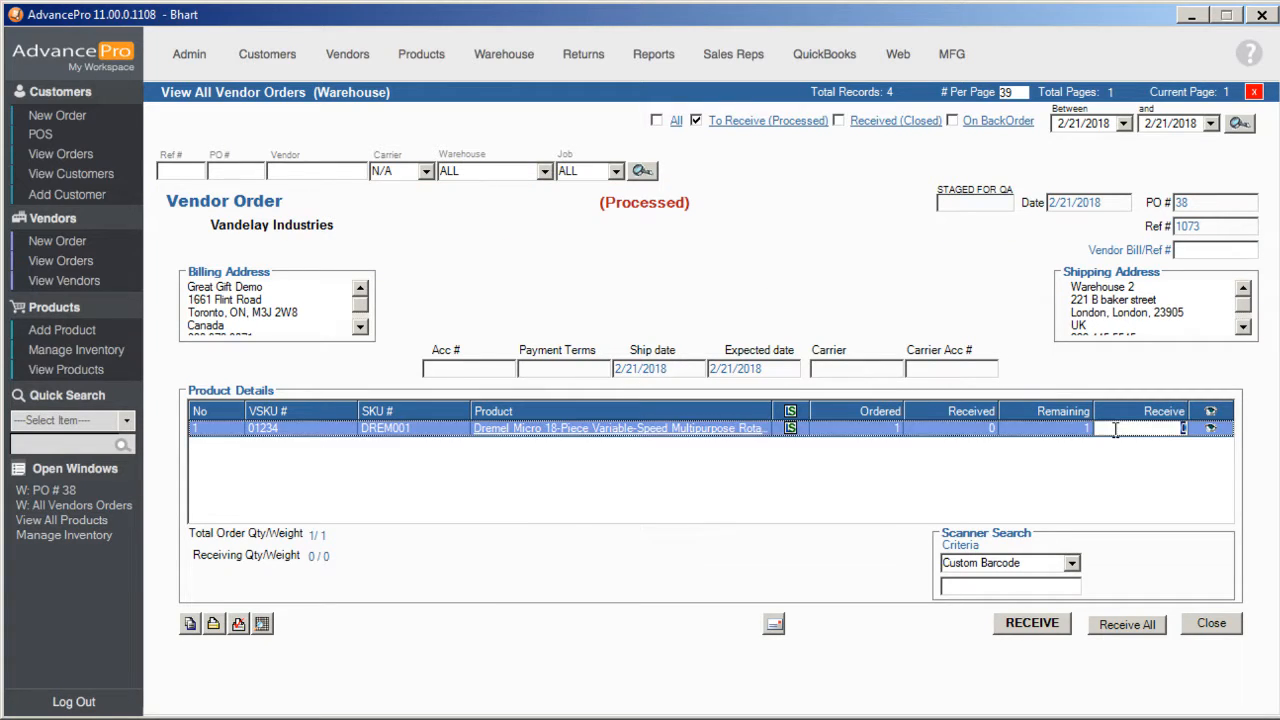
type("1")
left_click(1050, 625)
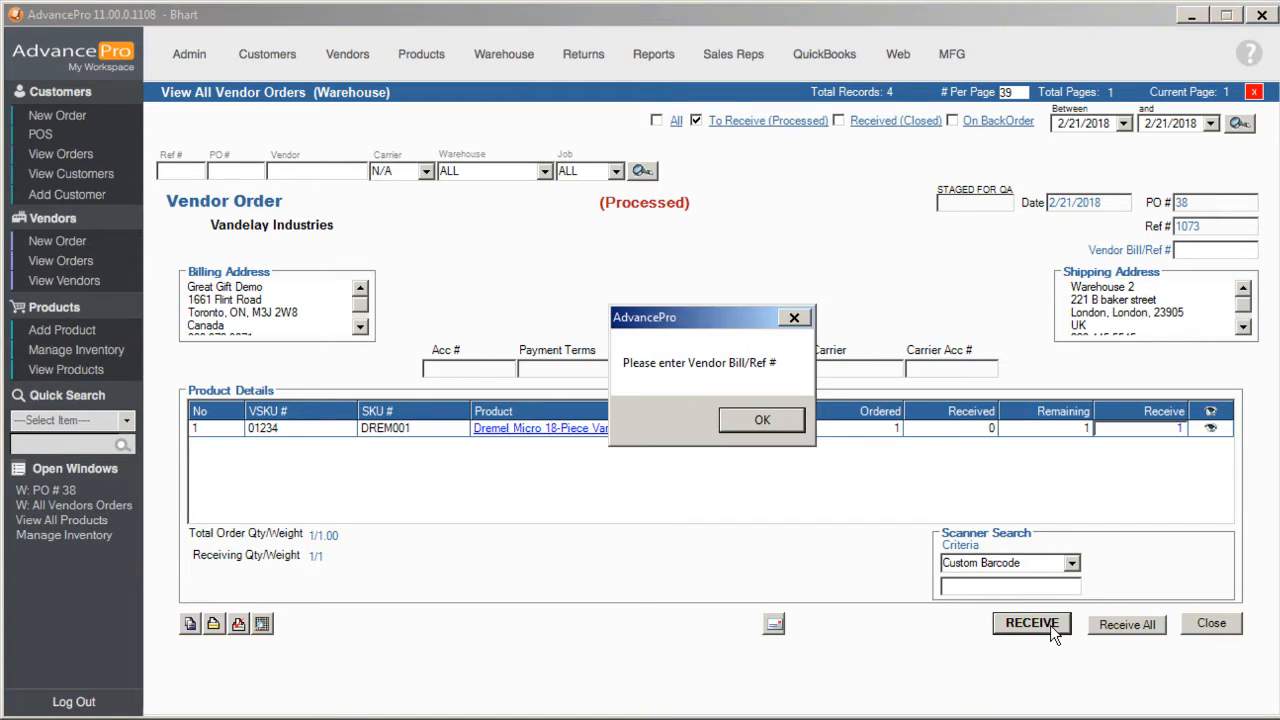
left_click(794, 418)
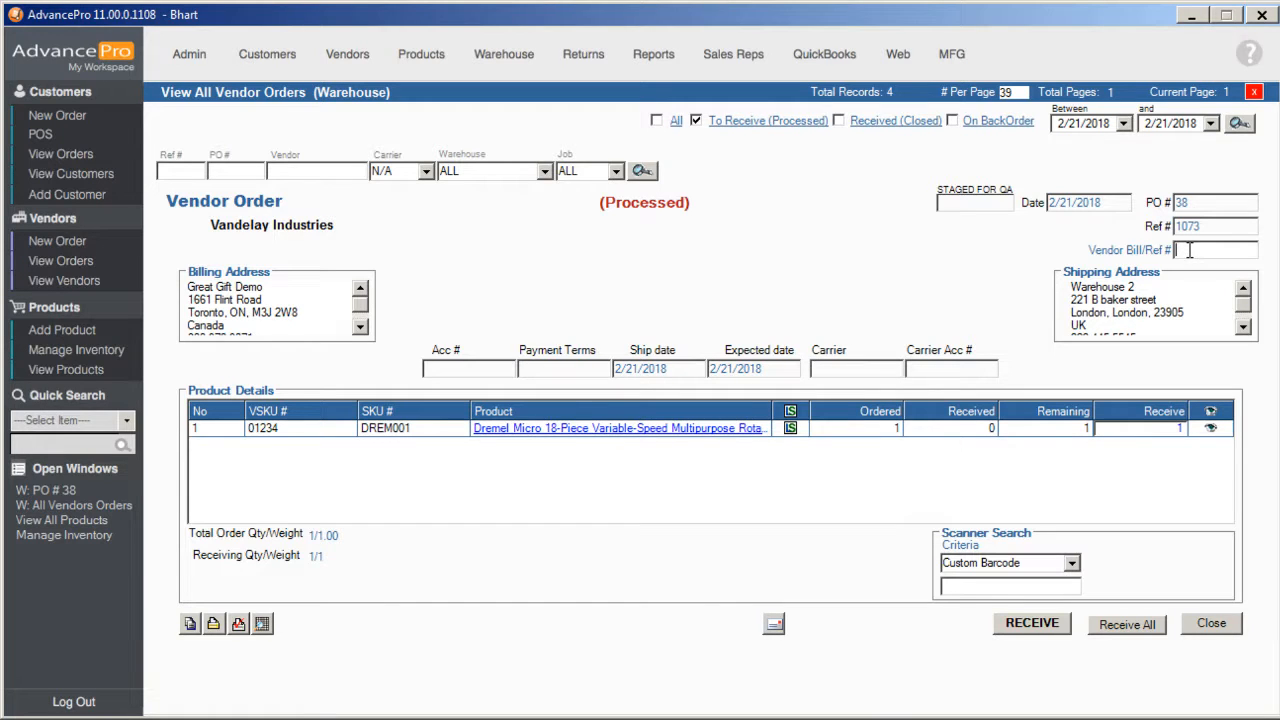
type("3243")
left_click(1050, 624)
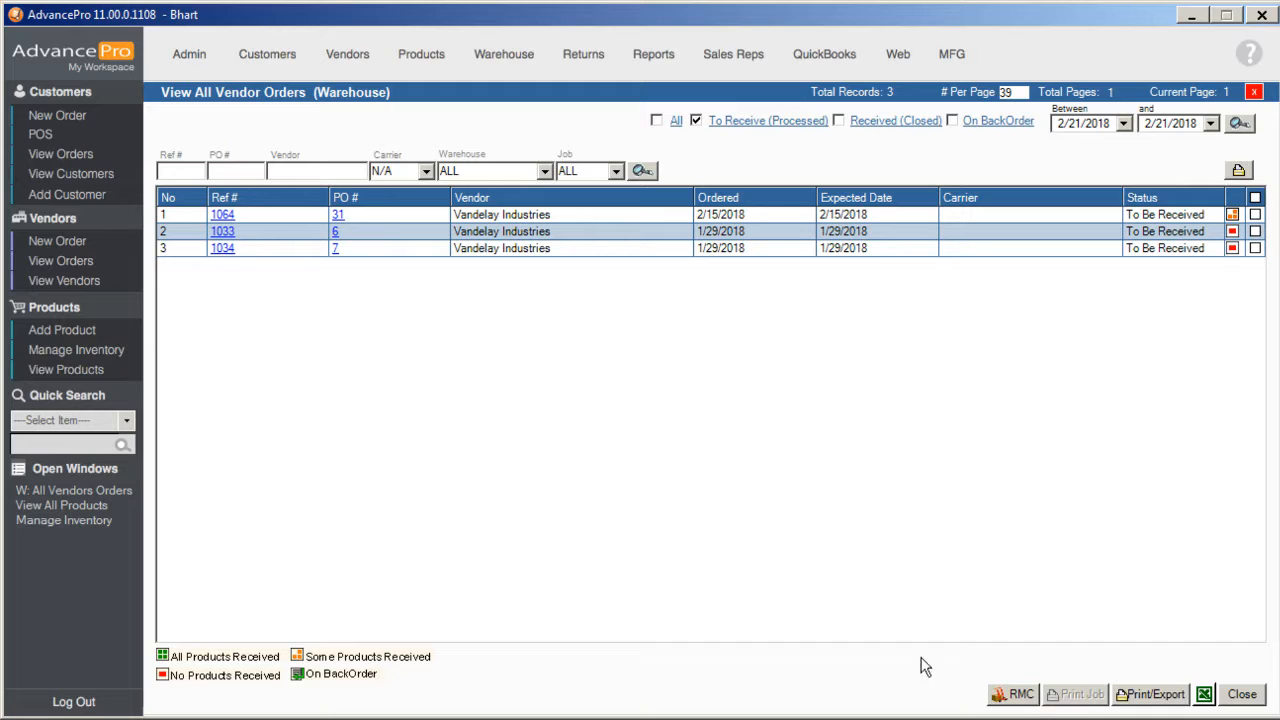
List the managed inventory for SKUs containing 100, limited to Warehouse 1
left_click(86, 355)
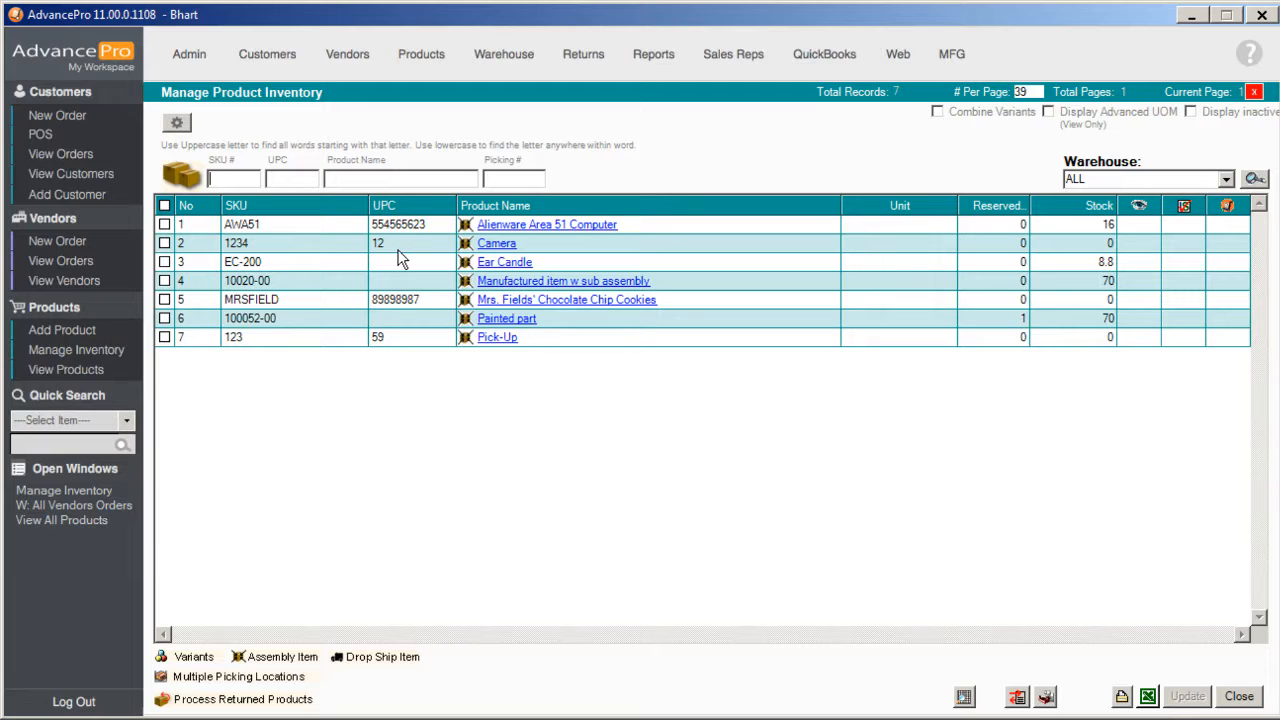
type("100")
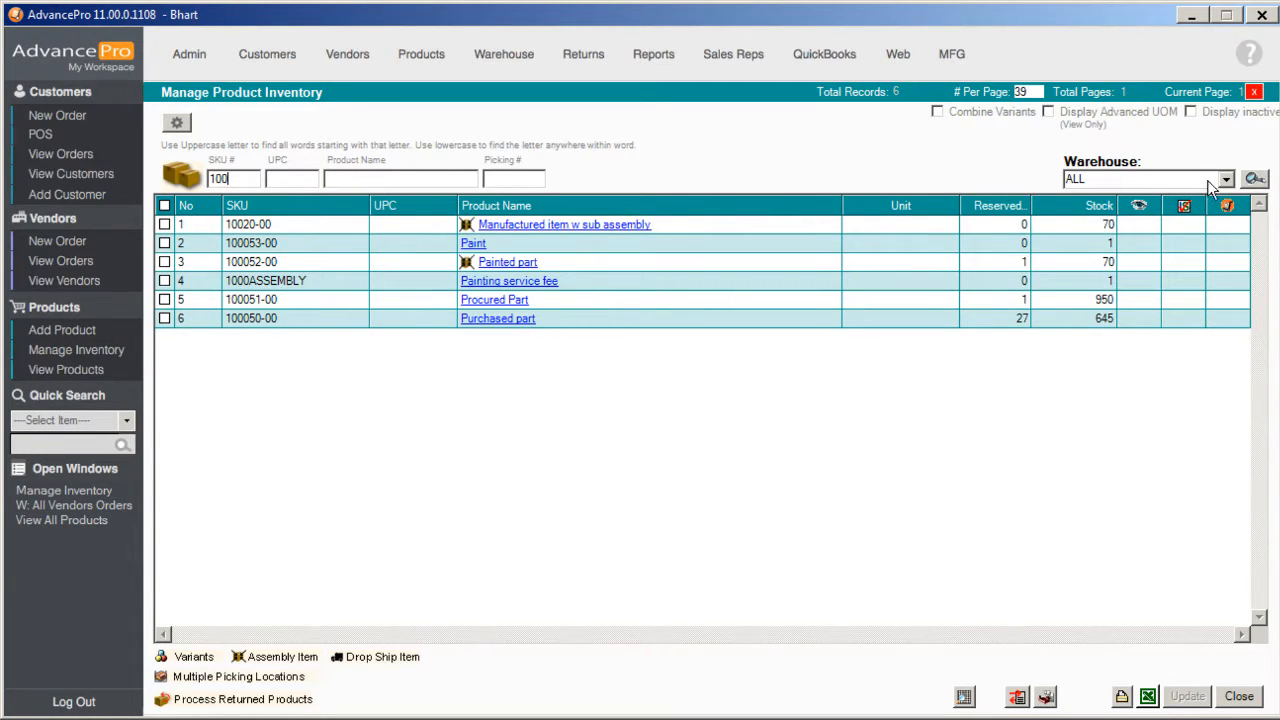
left_click(1226, 179)
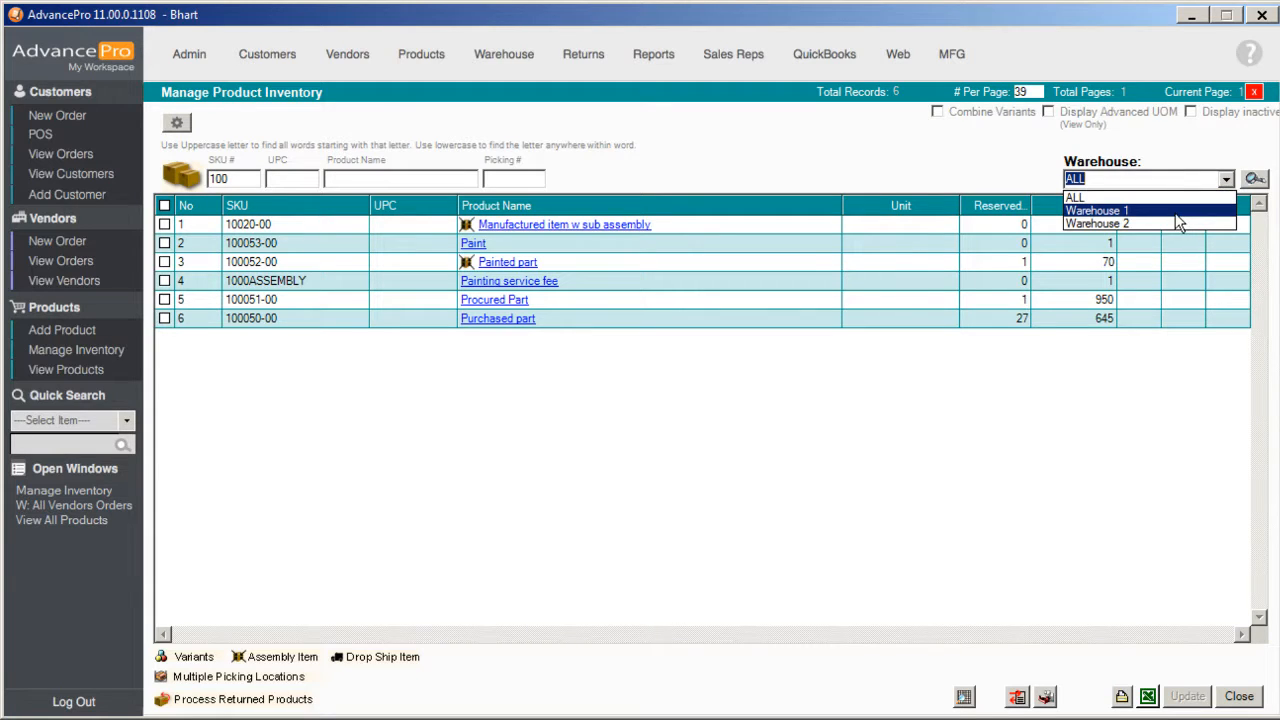
left_click(1180, 212)
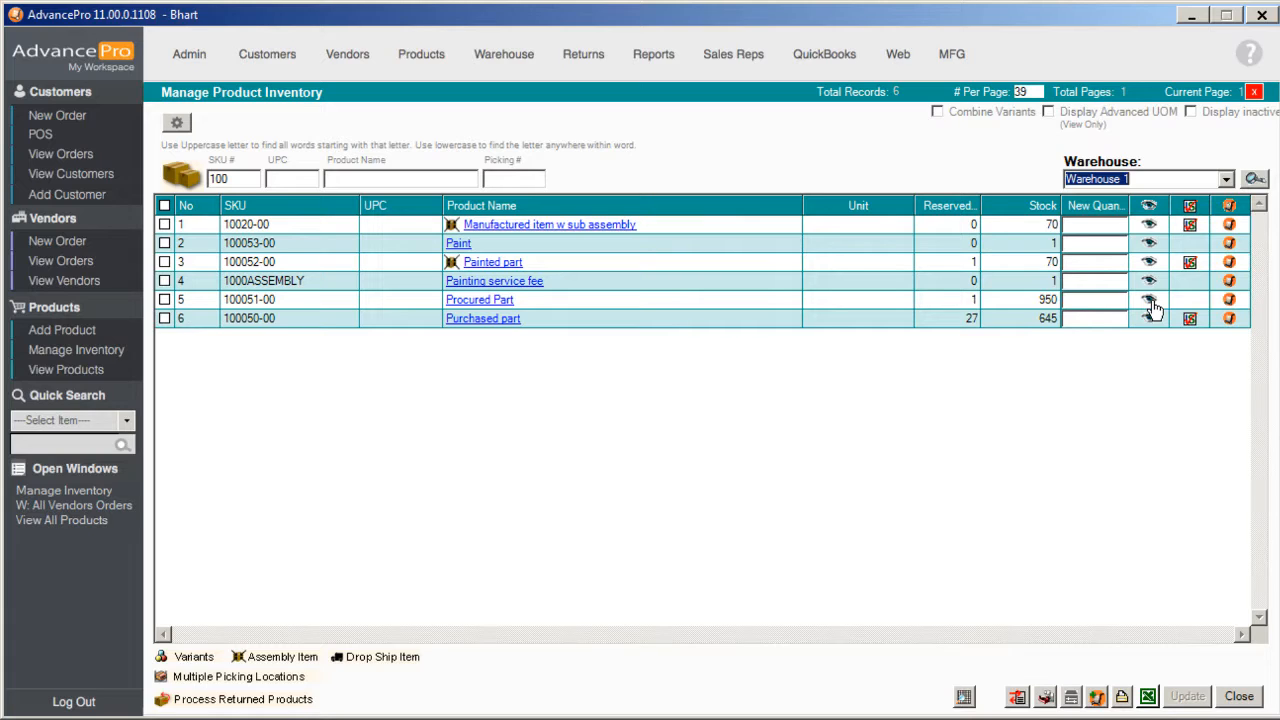
Start a direct transfer order from Warehouse 1 to Warehouse 2 and proceed to its item details
left_click(1097, 697)
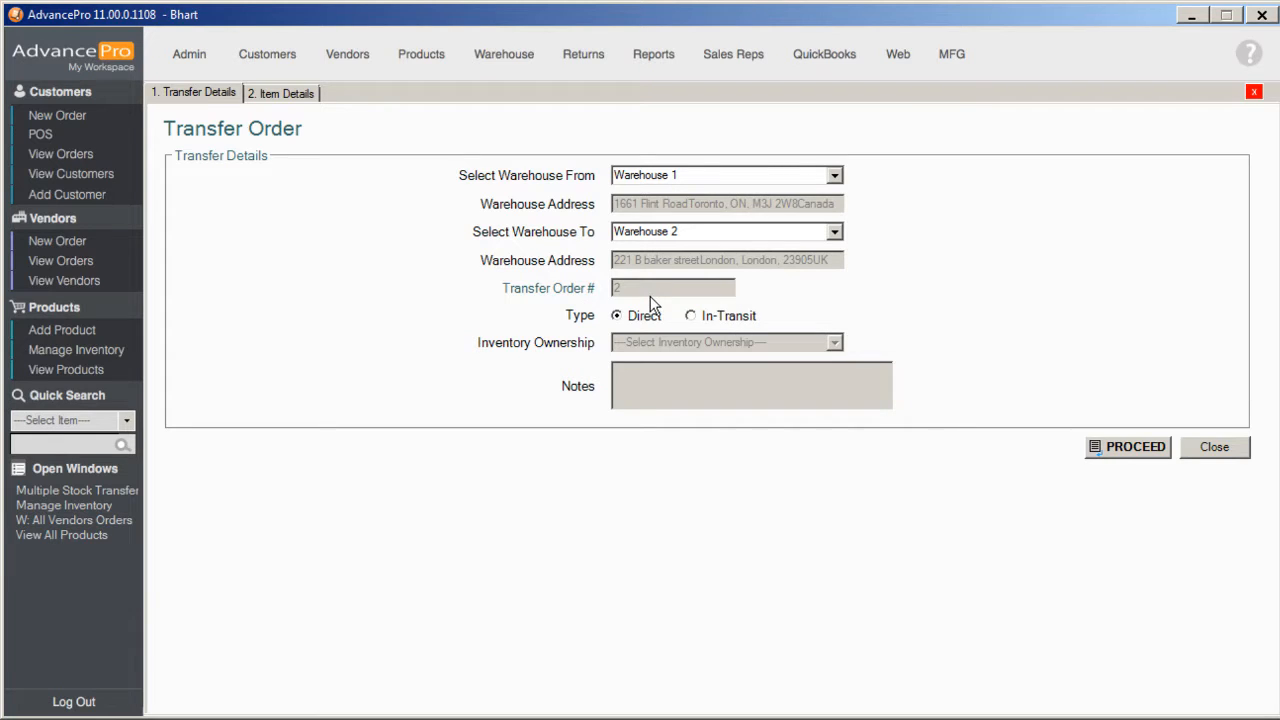
left_click(1113, 449)
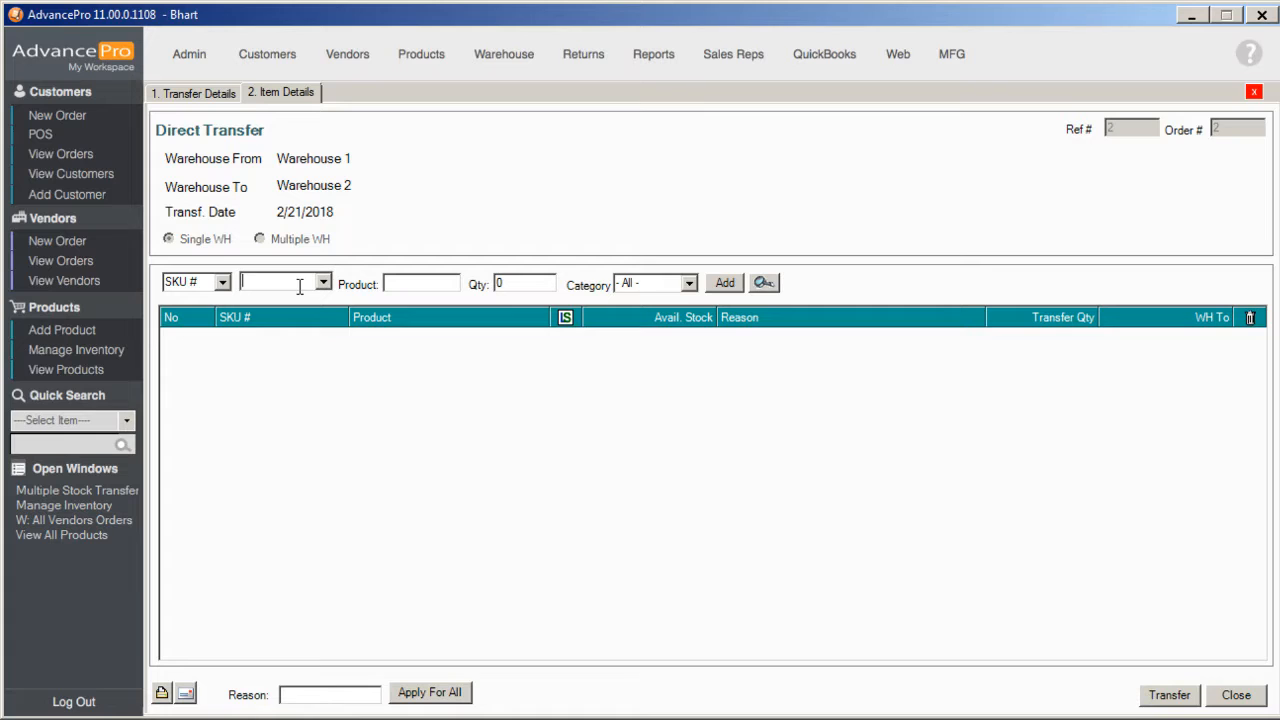
Add item DREM001 to the direct transfer with a transfer quantity of 1
type("drem")
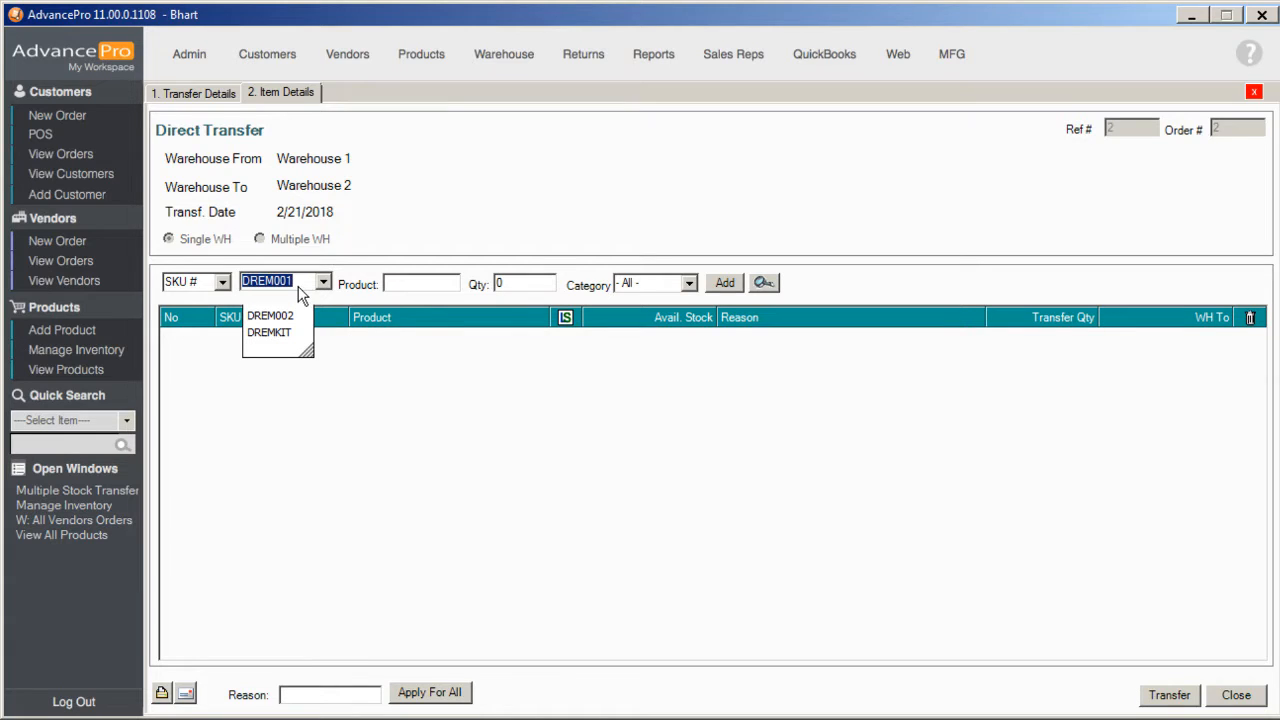
key("Return")
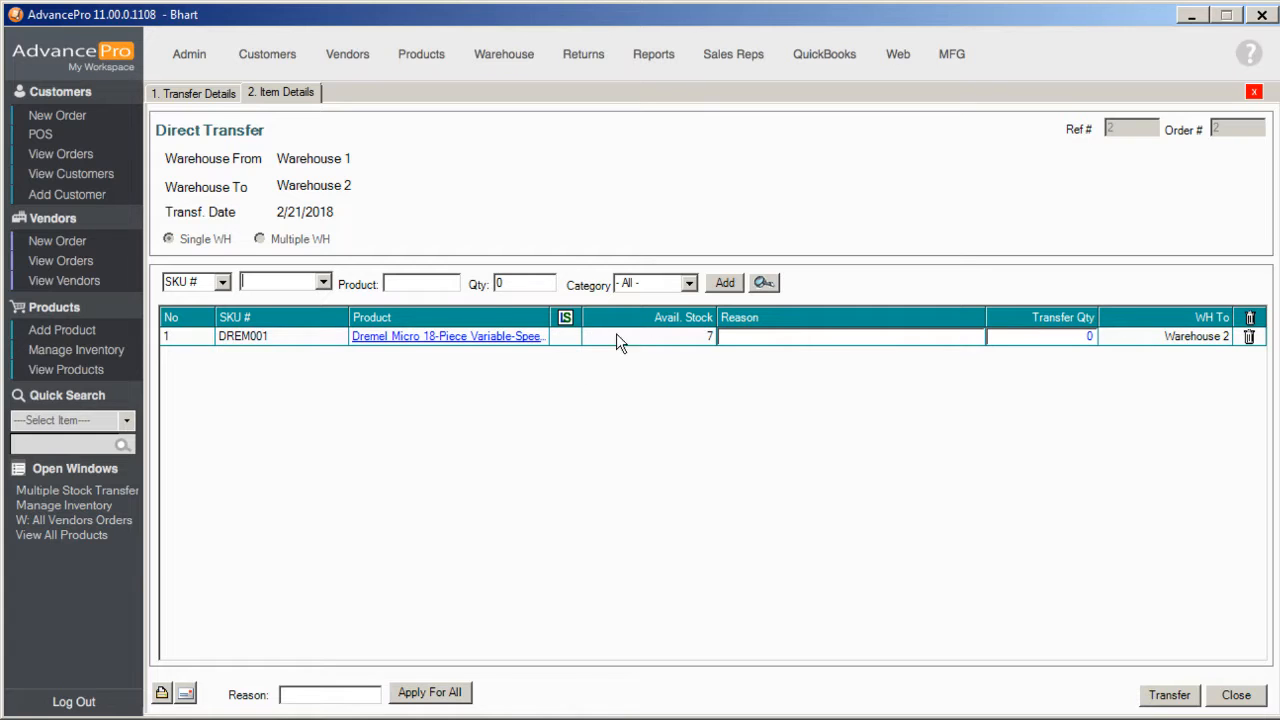
left_click(1032, 338)
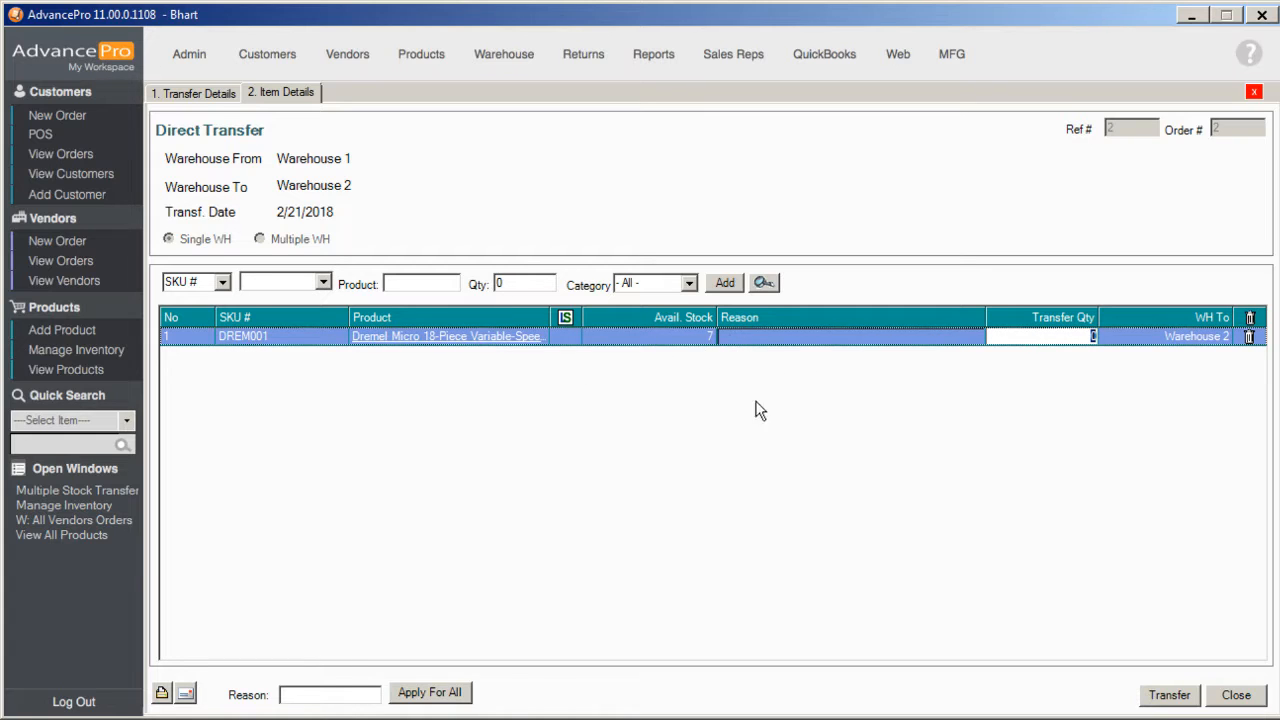
type("1")
Apply the reason "Restock at MFG site" to all transfer items and complete the stock transfer
left_click(346, 695)
type("Restock at MFG site")
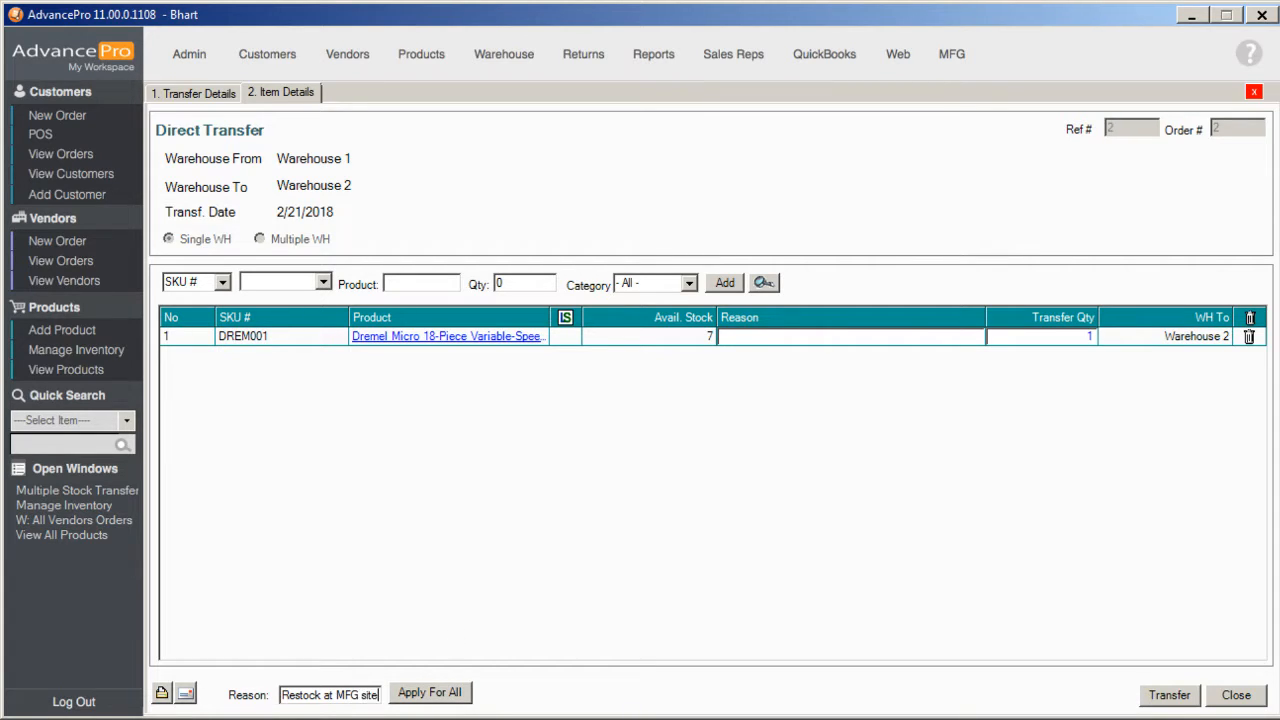
left_click(449, 692)
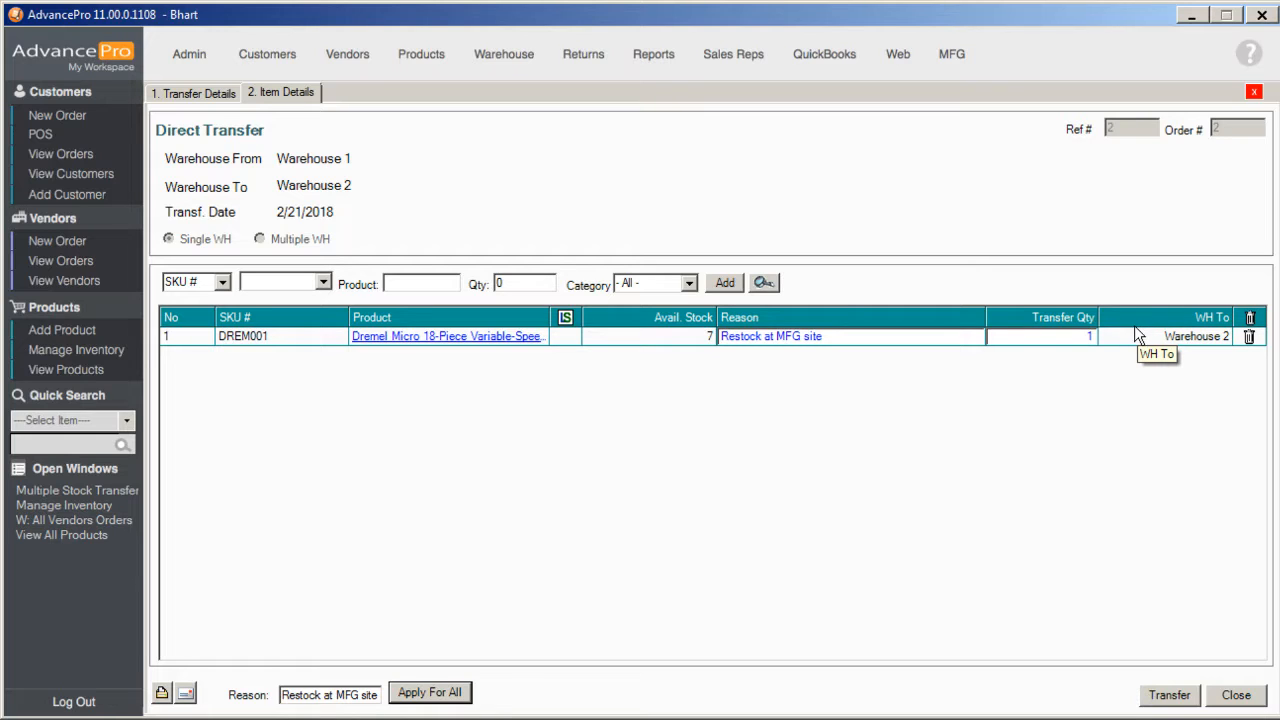
left_click(1170, 694)
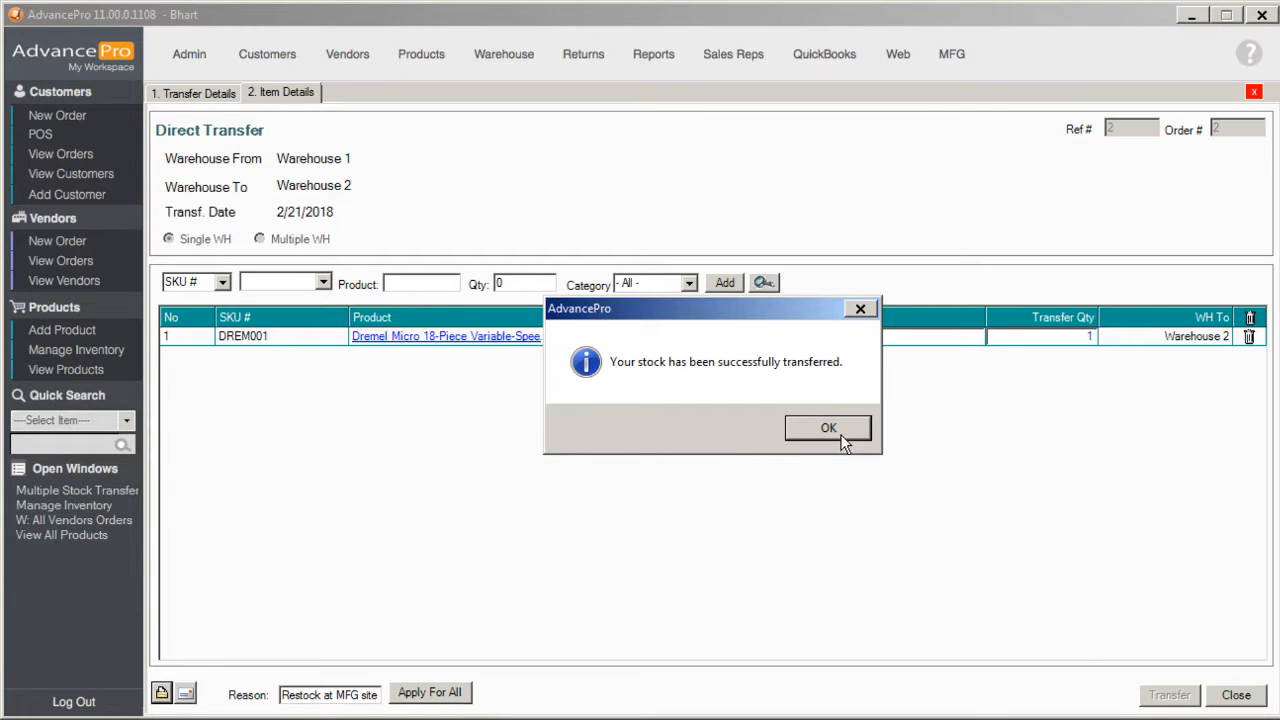
left_click(829, 428)
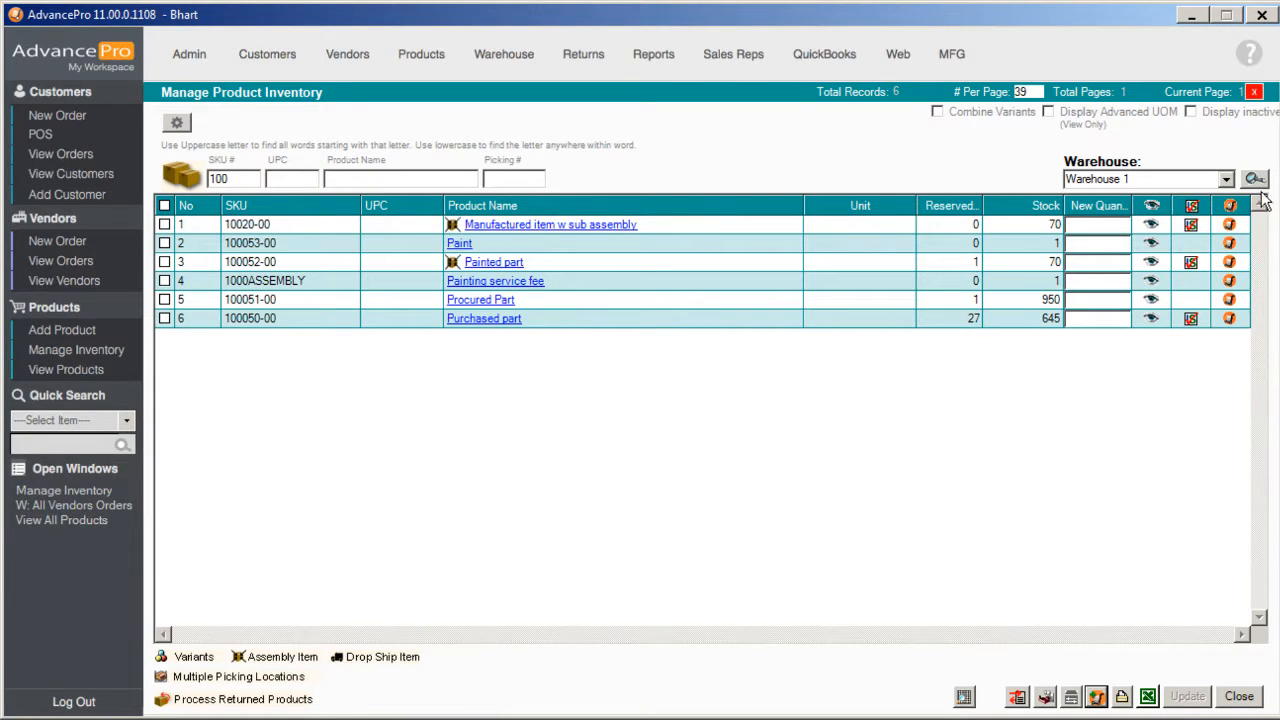
List the full managed inventory of Warehouse 2 with the SKU filter cleared
left_click(1228, 181)
left_click(1147, 224)
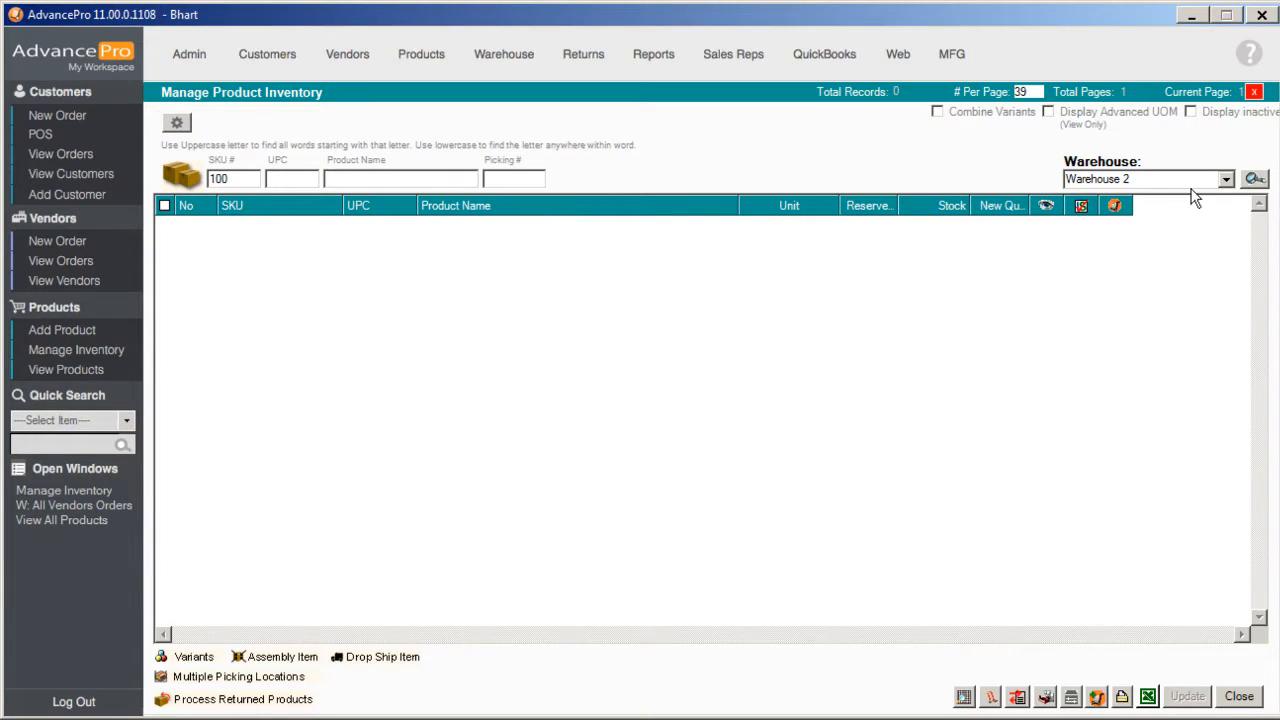
left_click_drag(235, 179, 106, 177)
key("BackSpace")
left_click(1255, 179)
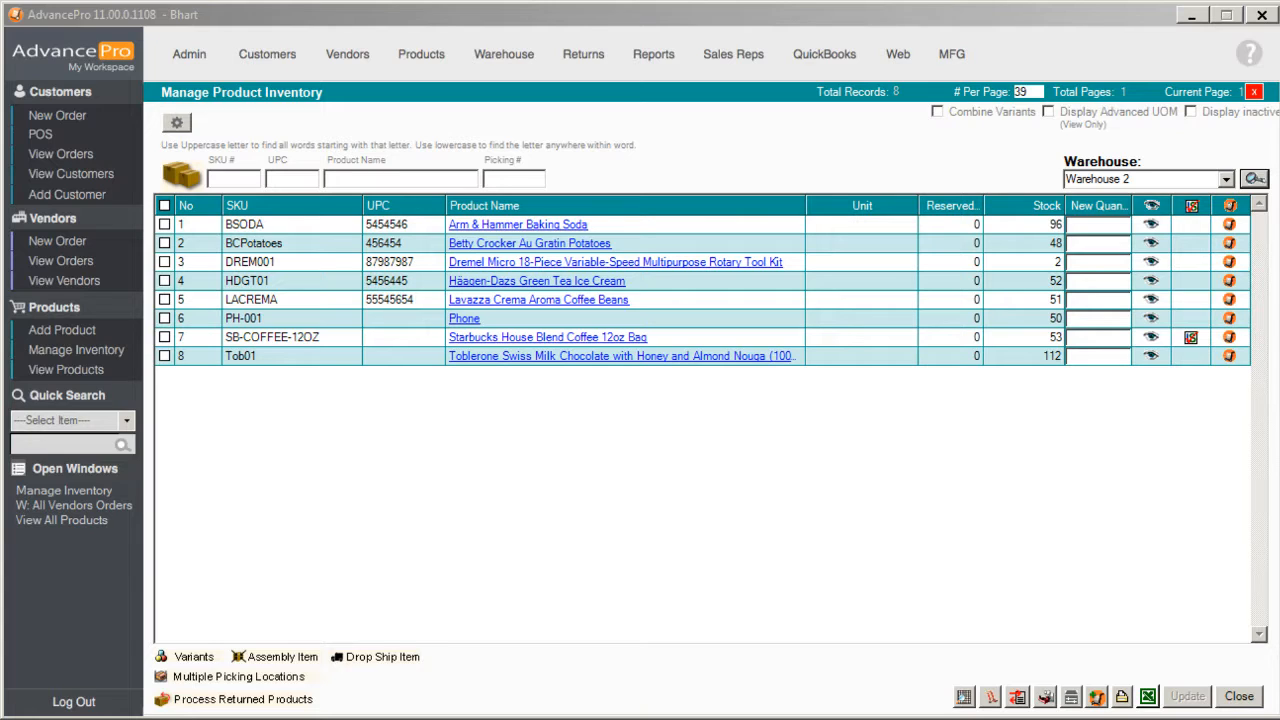
Switch the managed inventory to Warehouse 1 and show only its assembly items
left_click(1140, 180)
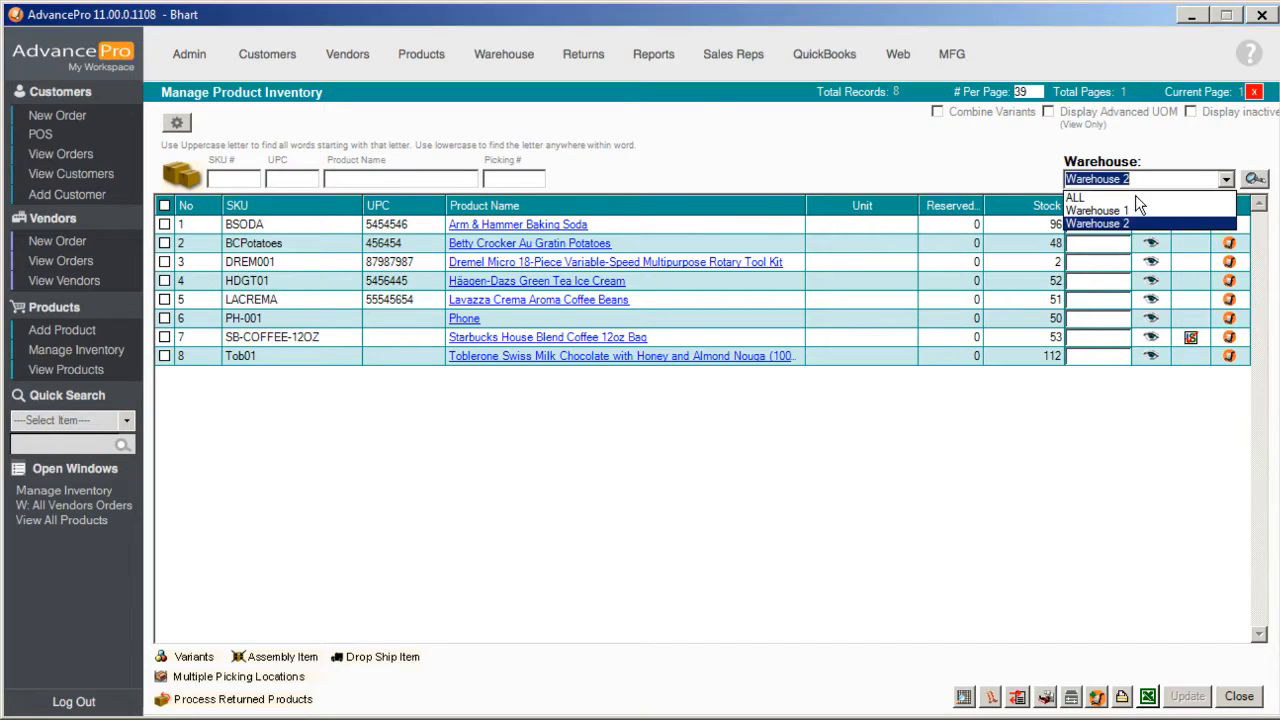
left_click(1137, 208)
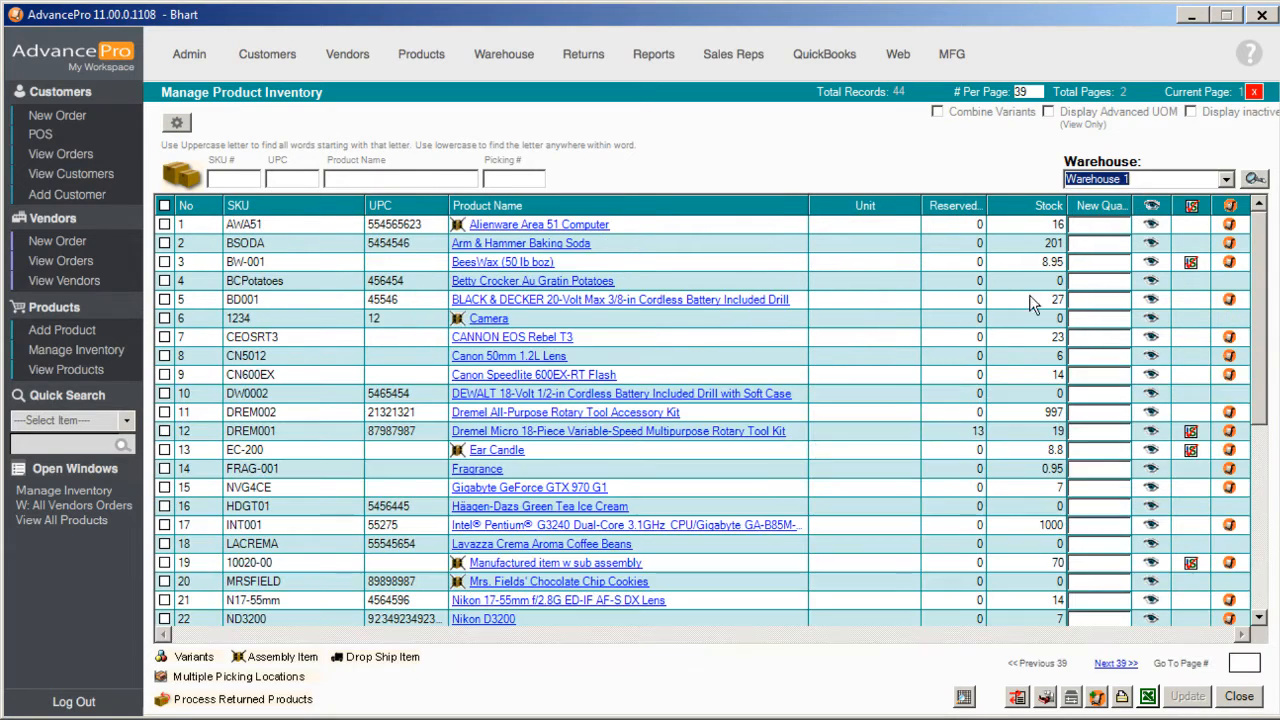
left_click(303, 658)
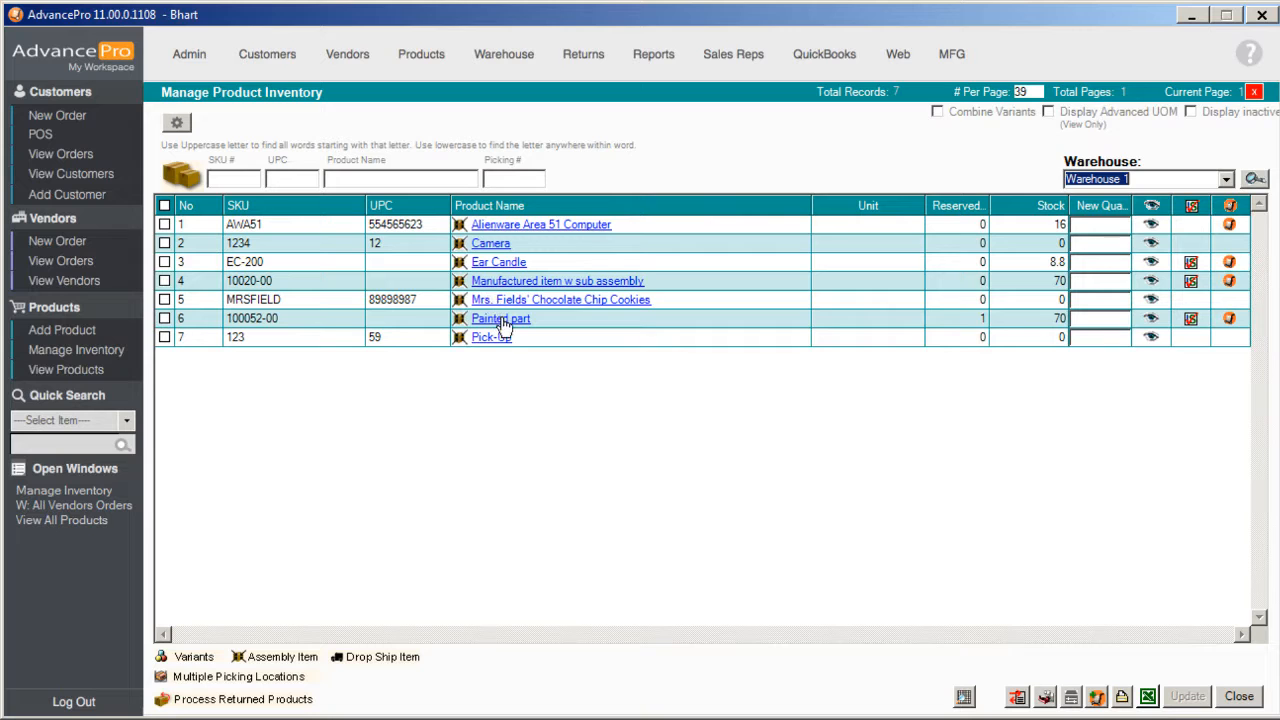
Open the Painted part assembly item from the product list and examine its BOM components' quantities, scrap percentages and costs
left_click(98, 371)
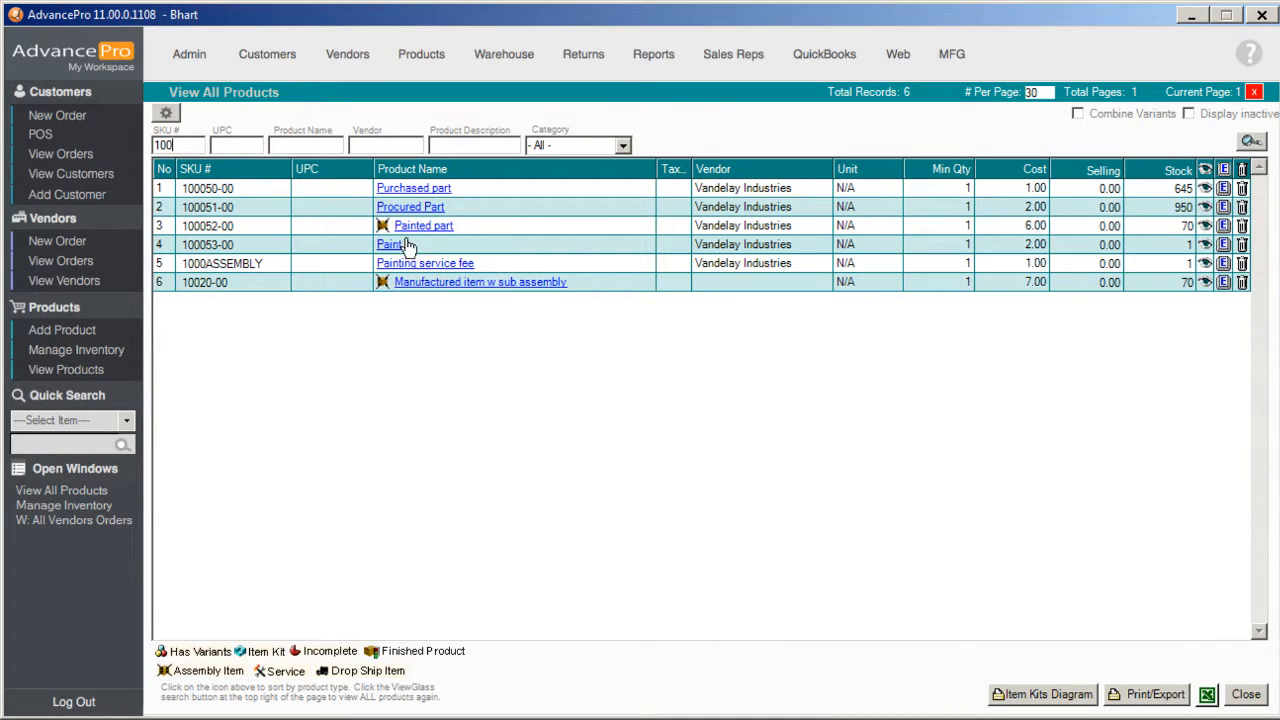
left_click(1225, 227)
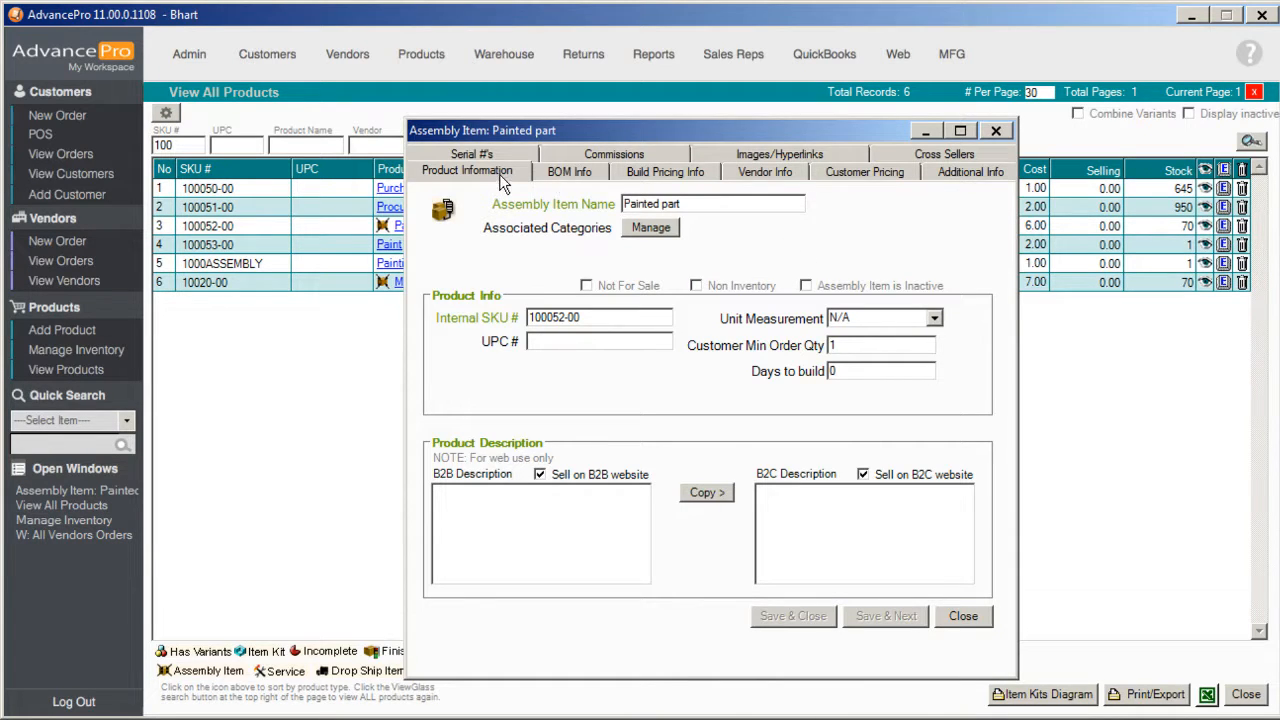
left_click(558, 175)
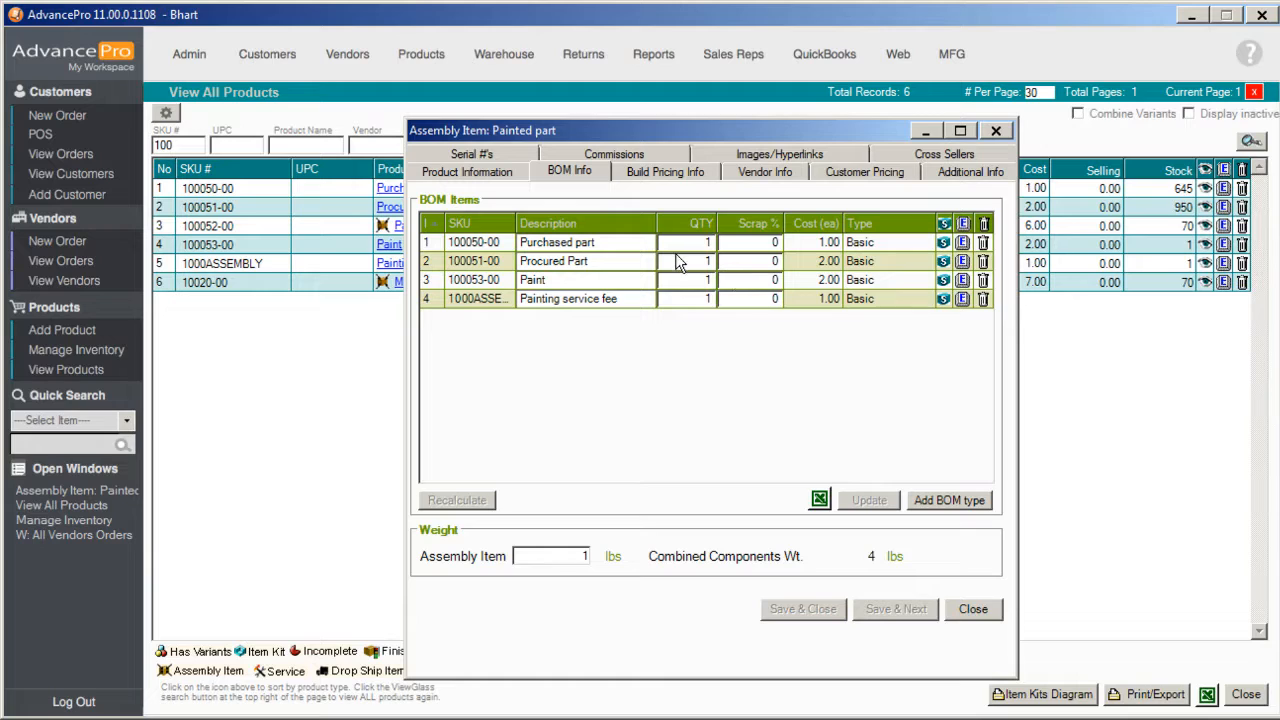
left_click(639, 302)
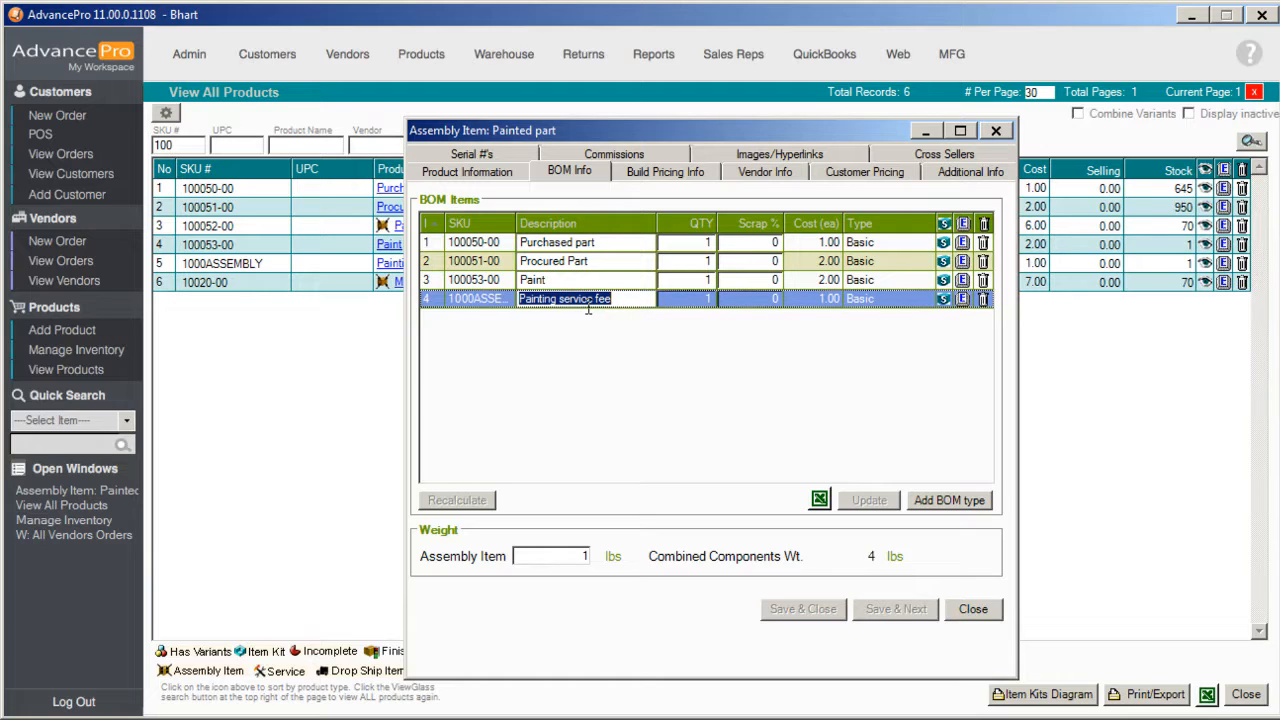
left_click(605, 243)
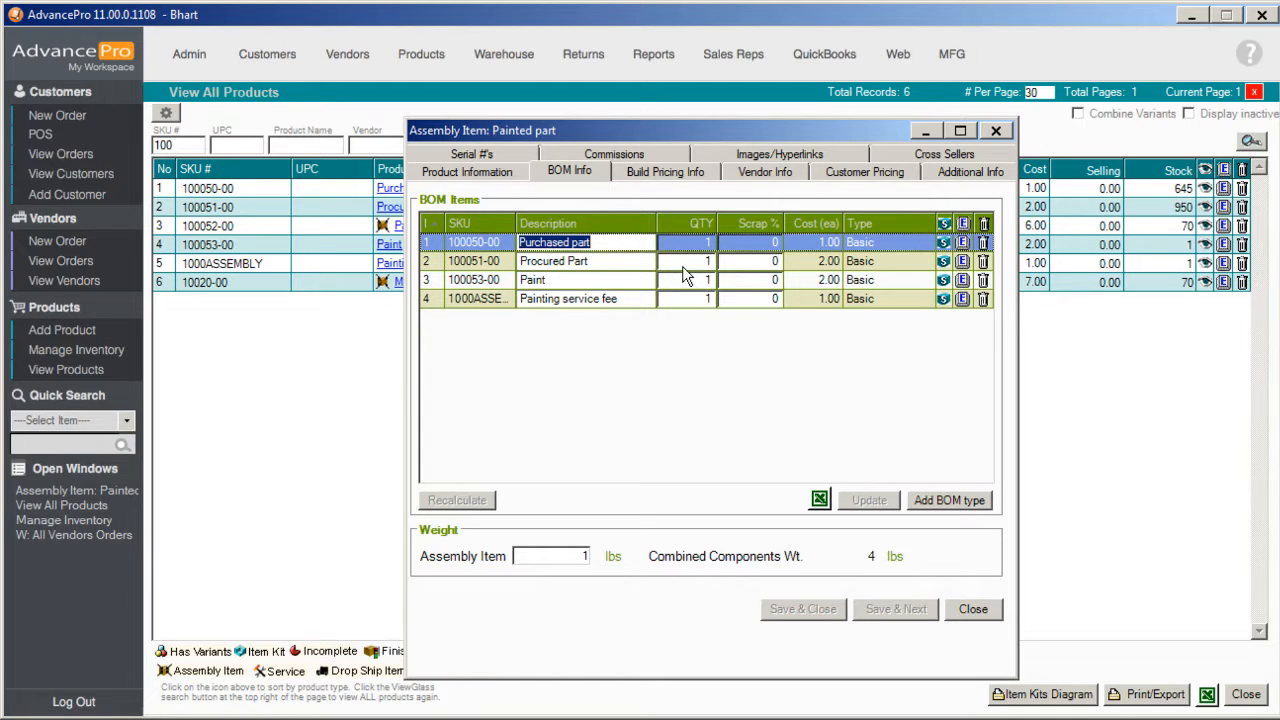
left_click(684, 263)
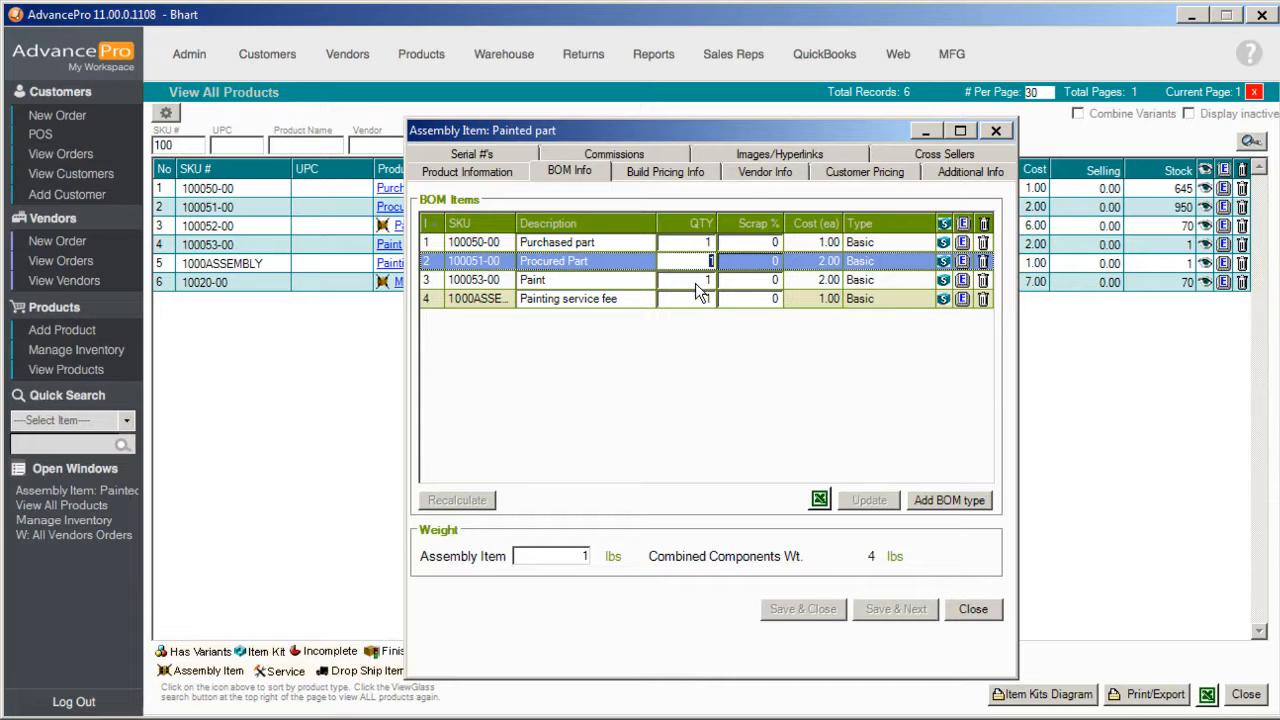
left_click(695, 281)
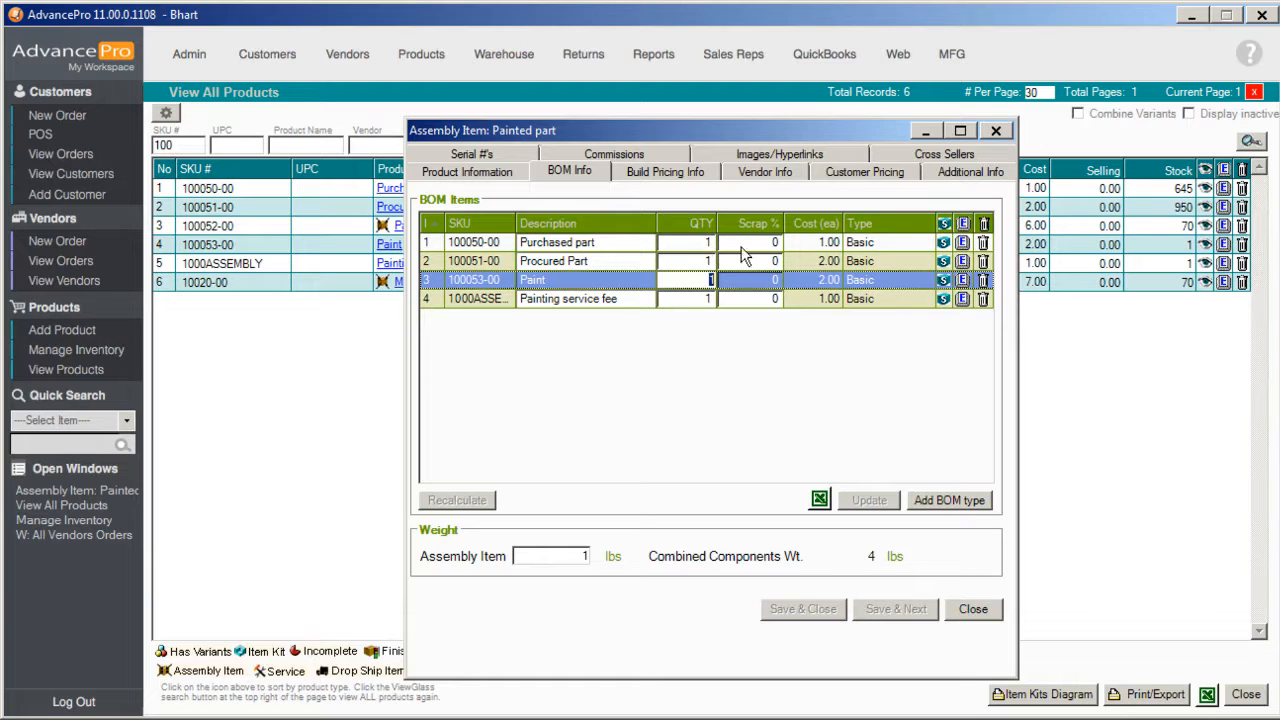
left_click(694, 303)
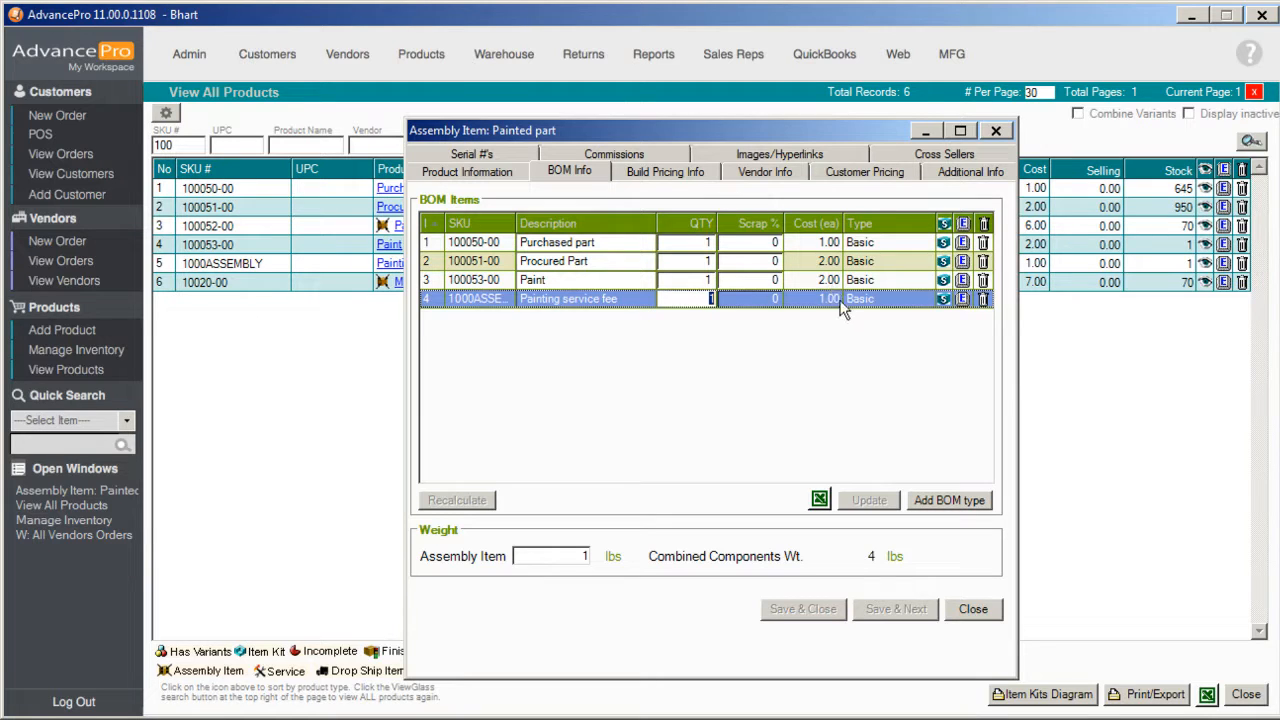
left_click(742, 243)
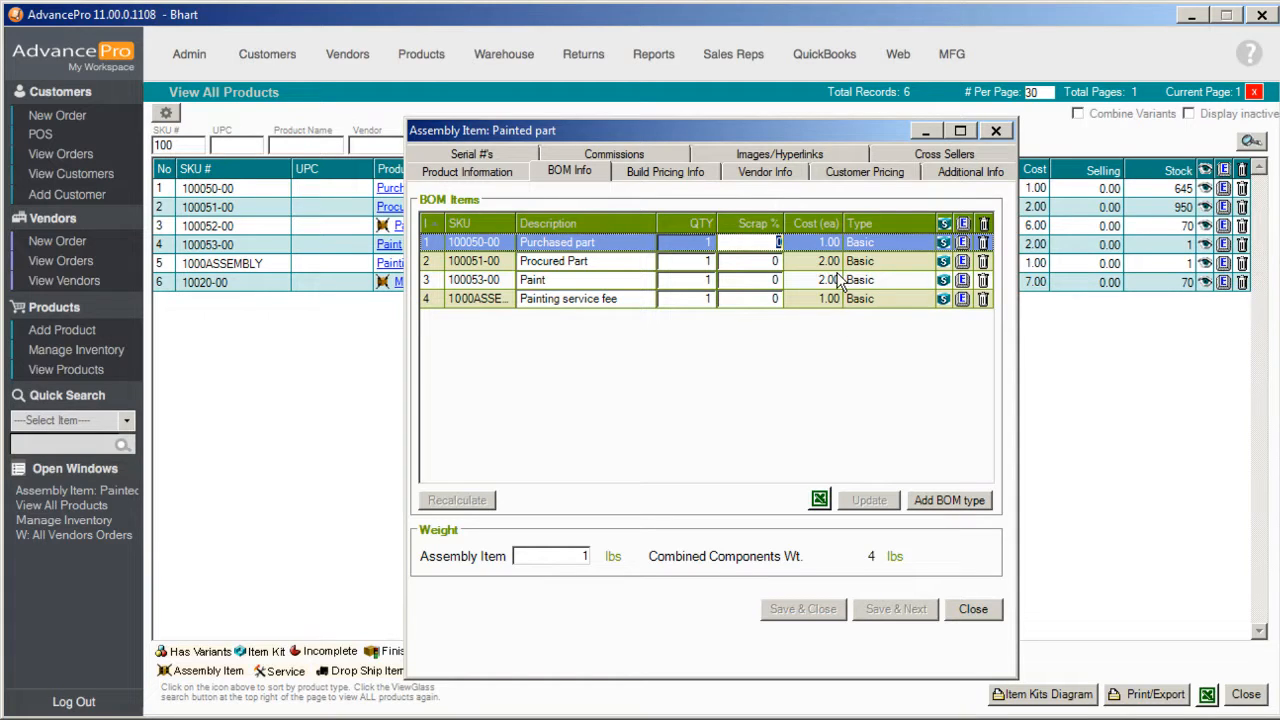
Check the Painted part's build pricing, including the selling price, and return to its BOM items
left_click(650, 174)
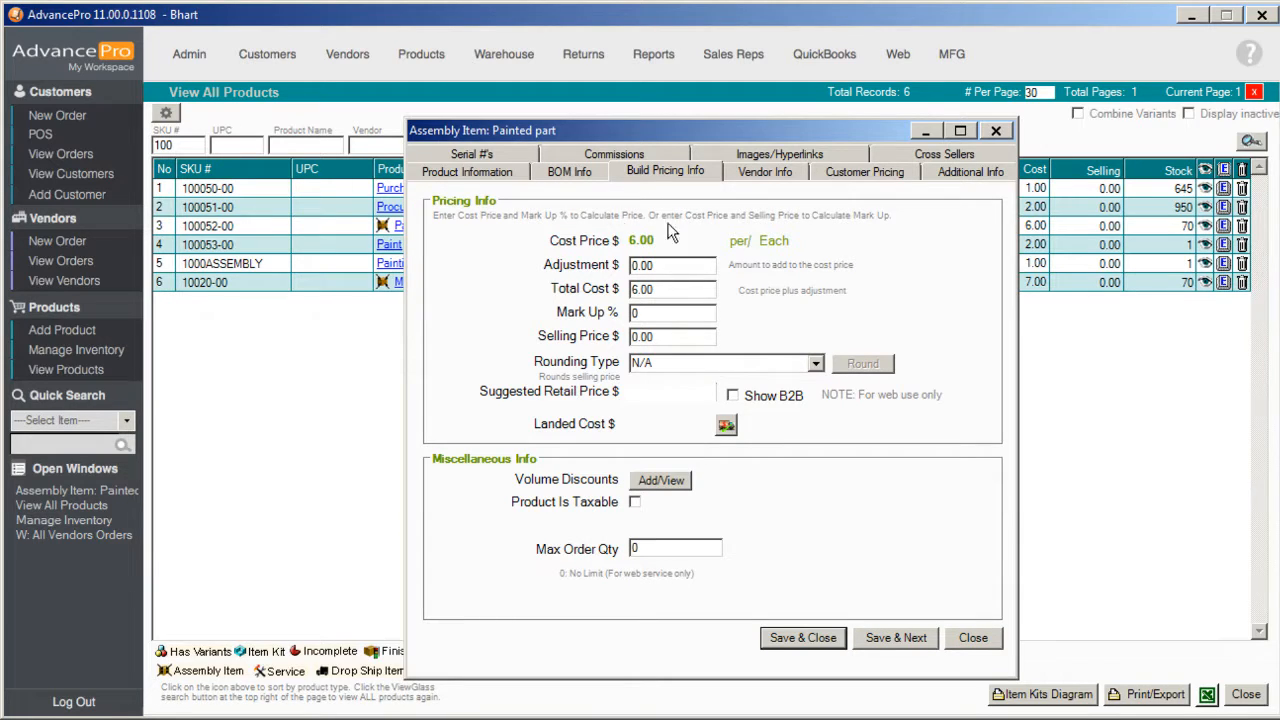
left_click_drag(660, 337, 596, 337)
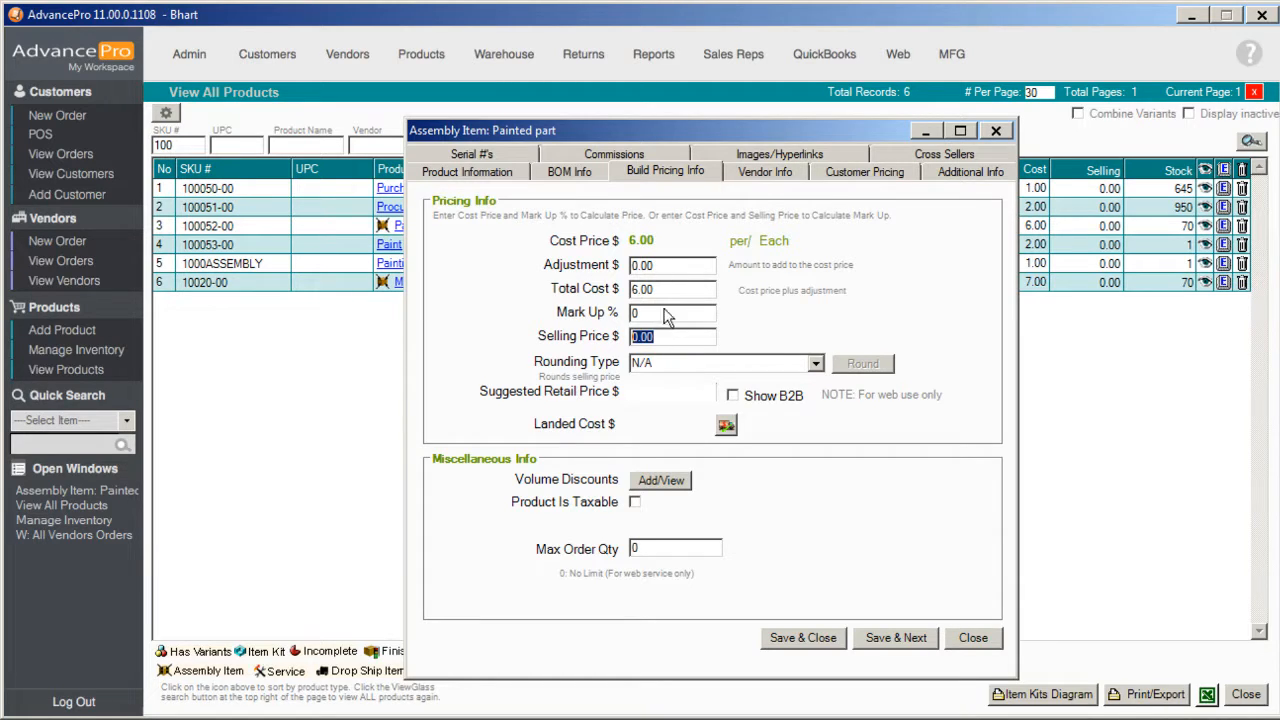
left_click(597, 177)
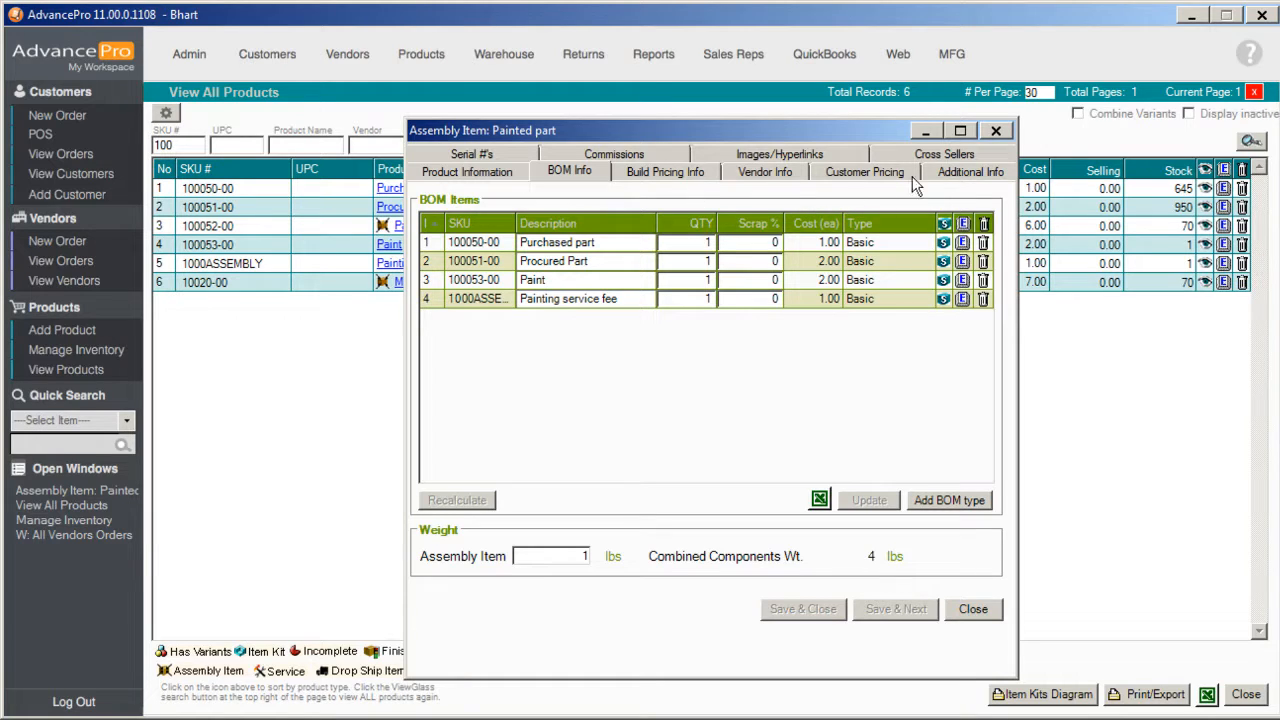
Review the Painted part's vendor info alongside its BOM items, and close the assembly item
left_click(766, 173)
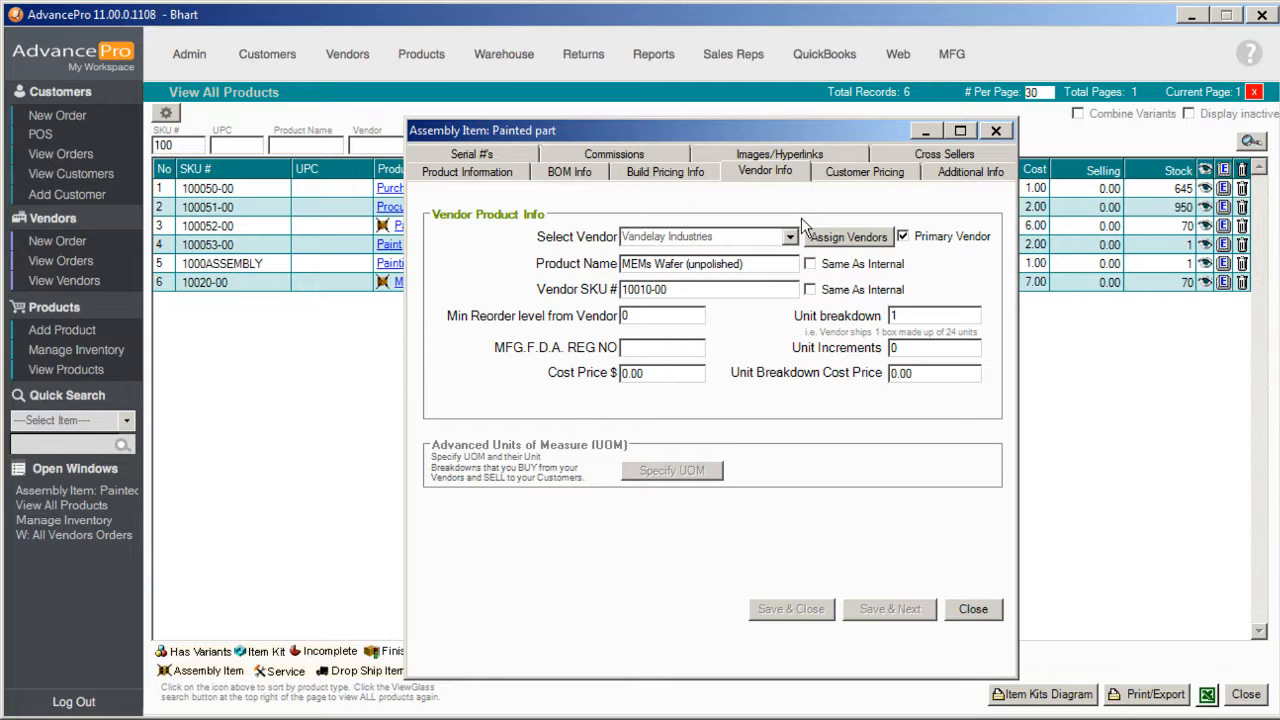
left_click(575, 177)
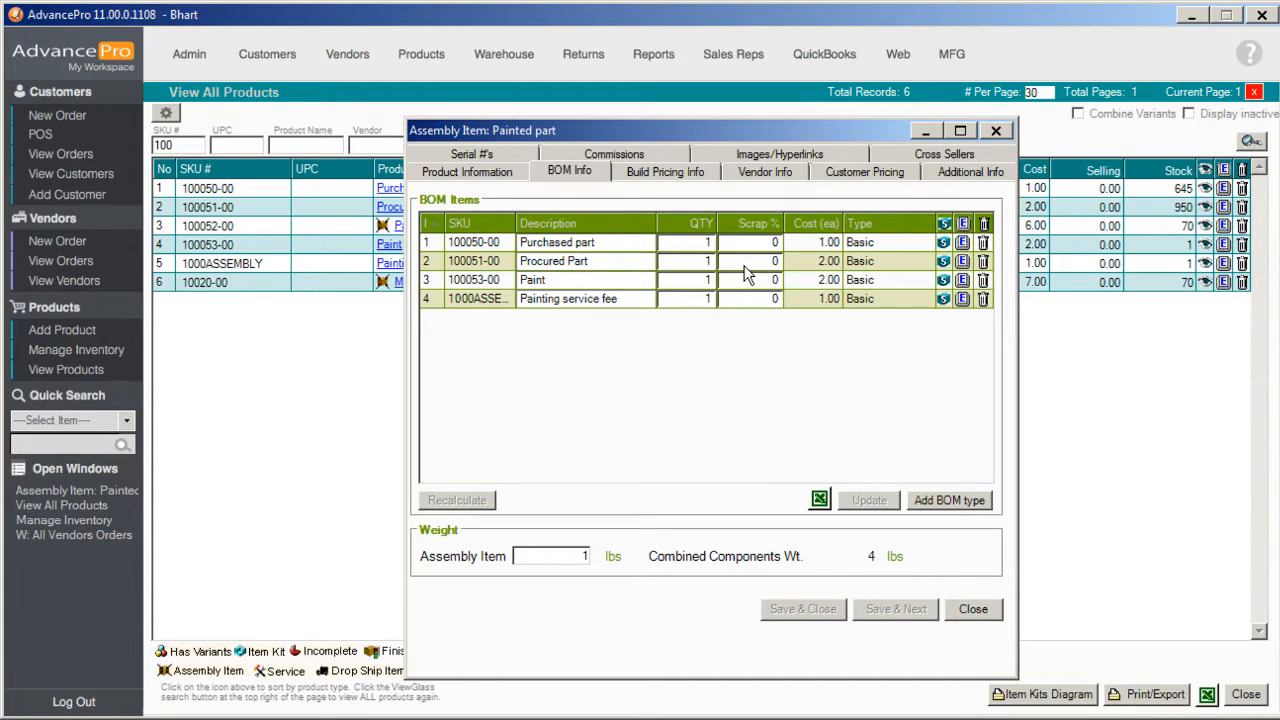
left_click(766, 174)
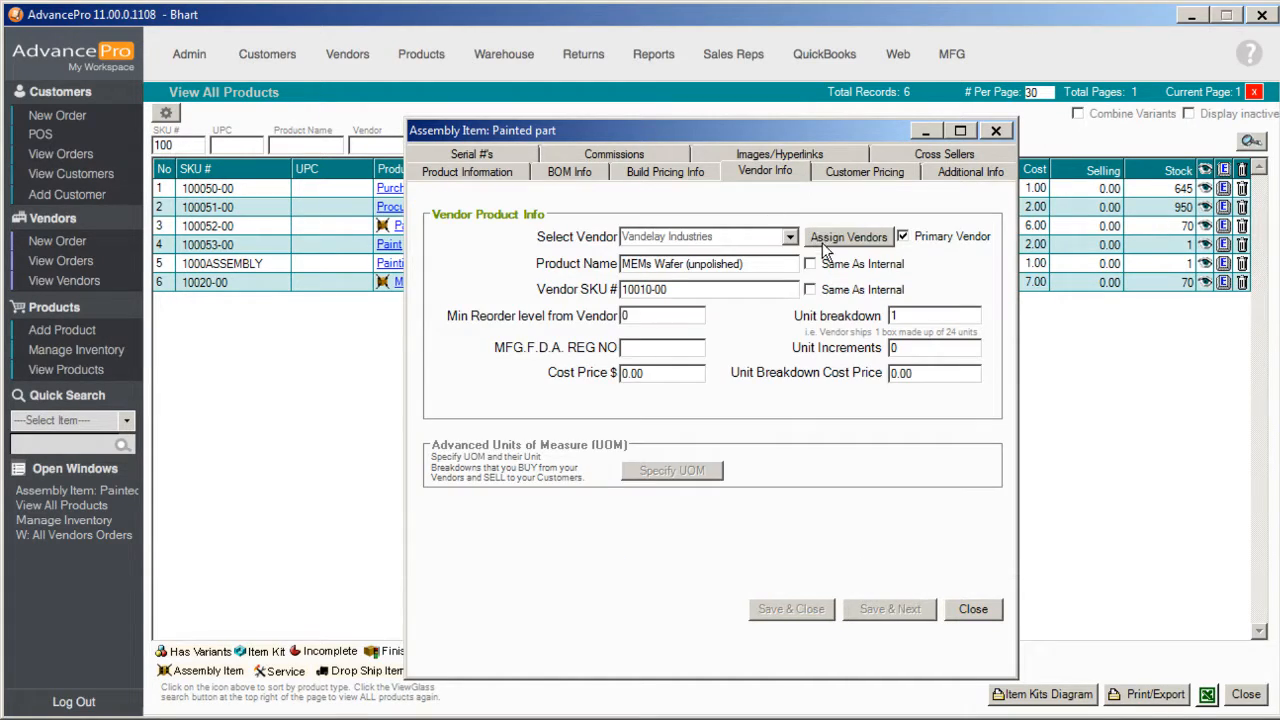
left_click(577, 175)
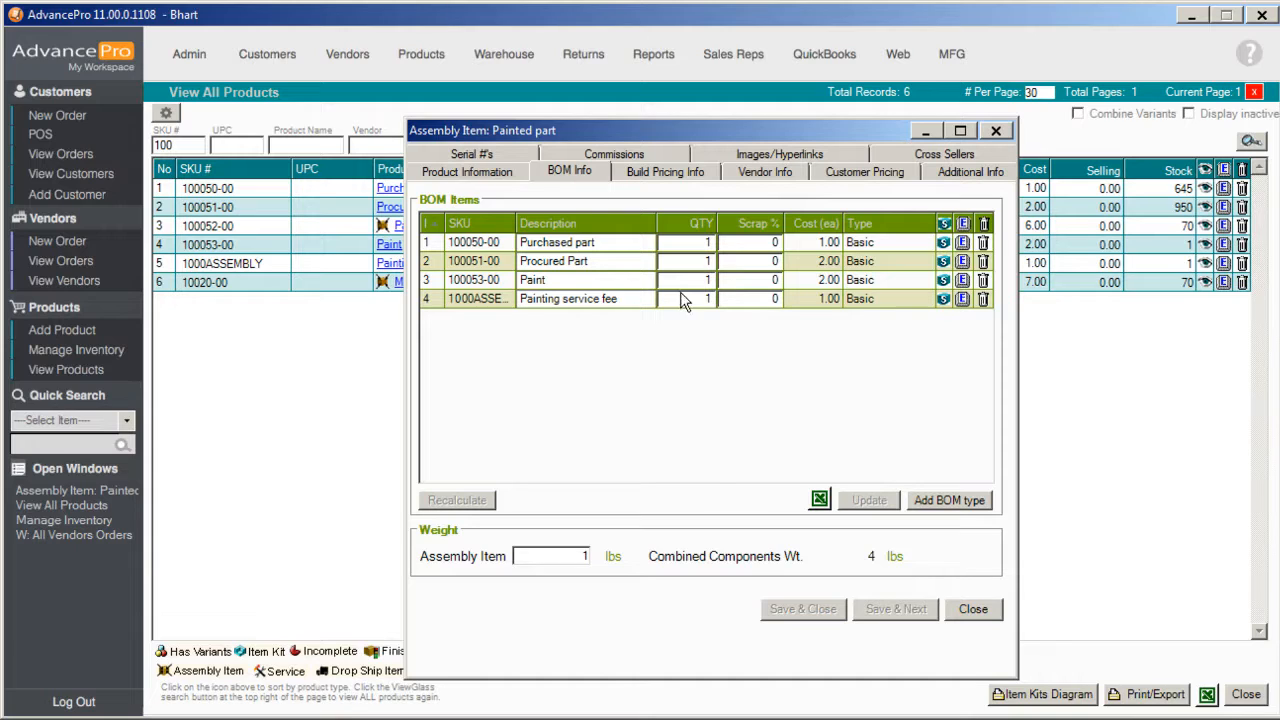
left_click(779, 172)
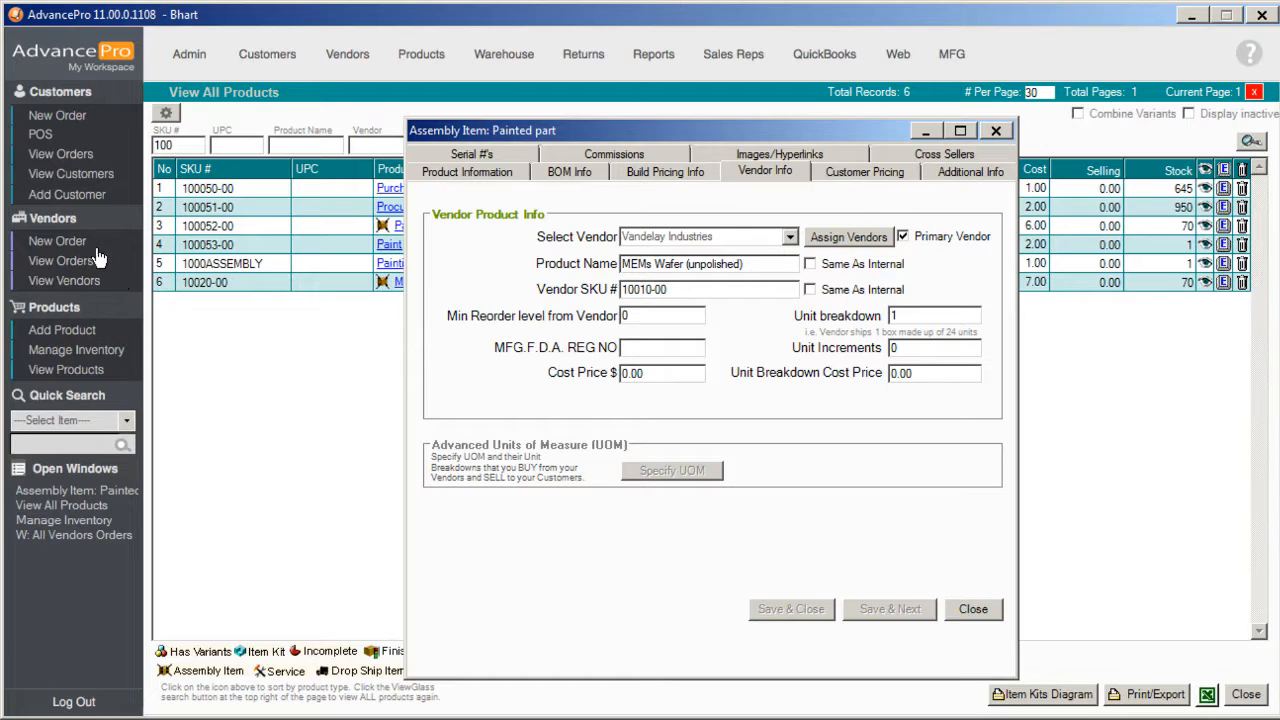
left_click(585, 175)
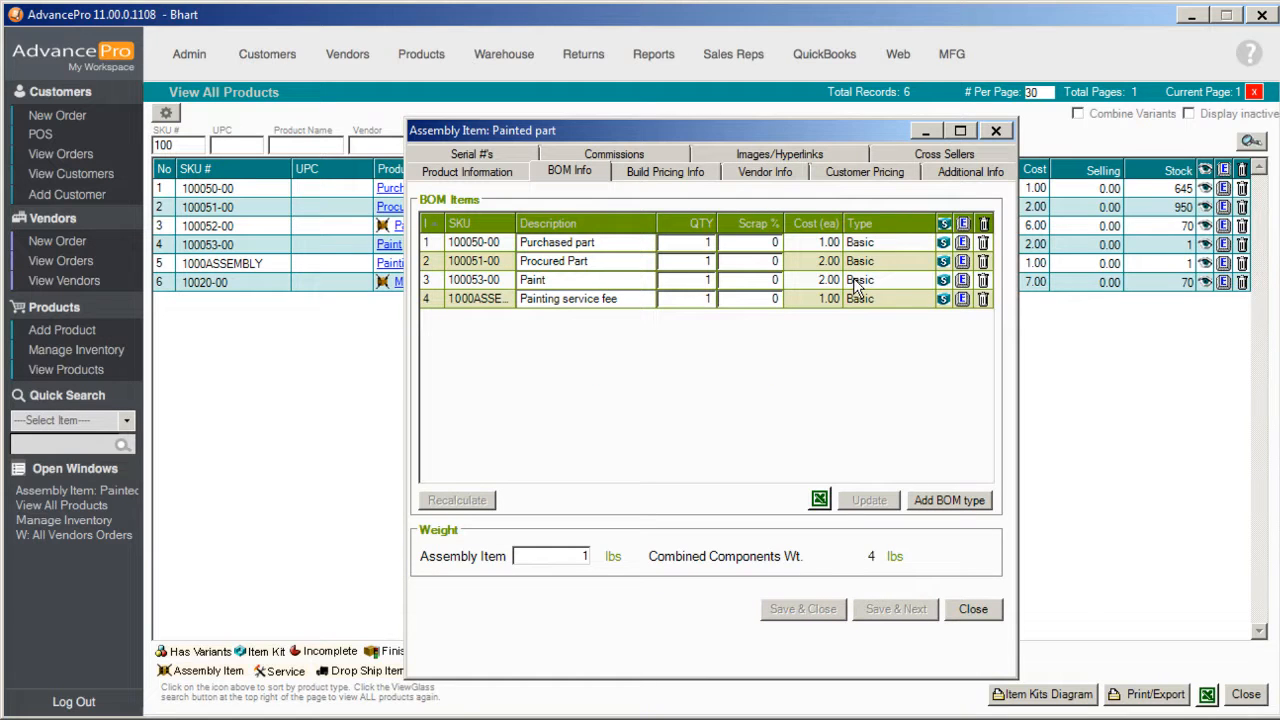
left_click(996, 132)
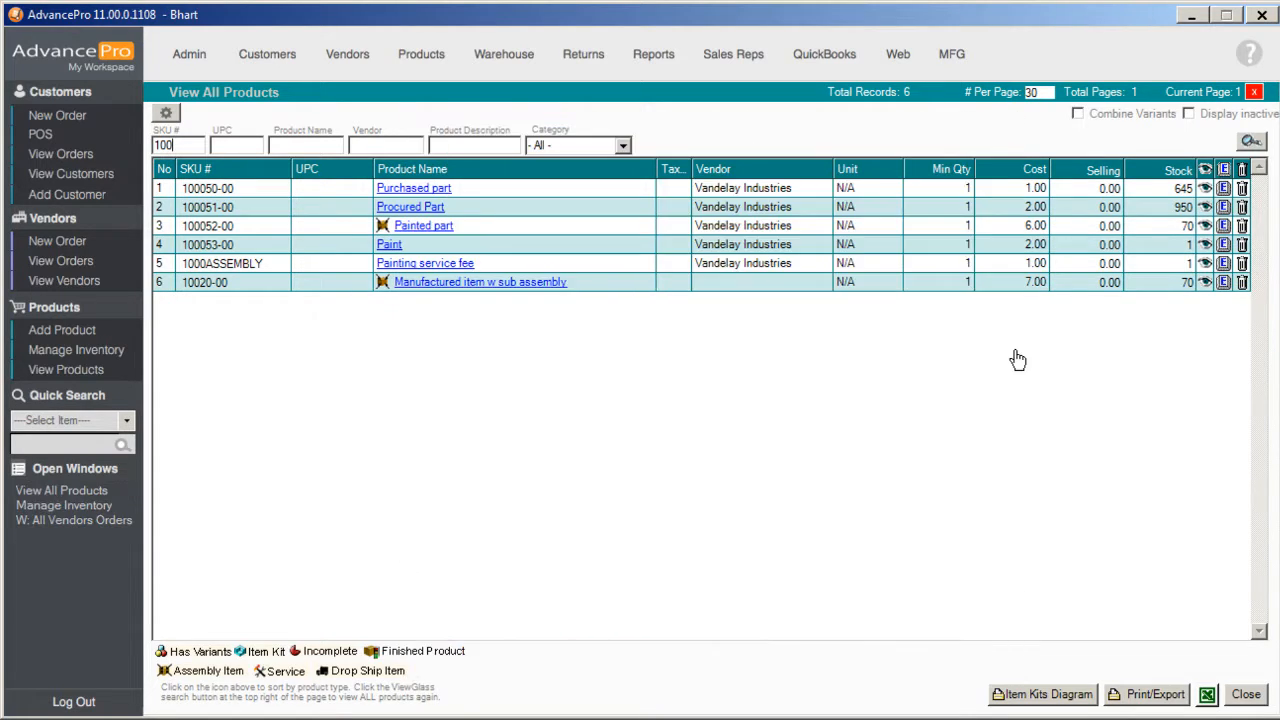
left_click(952, 58)
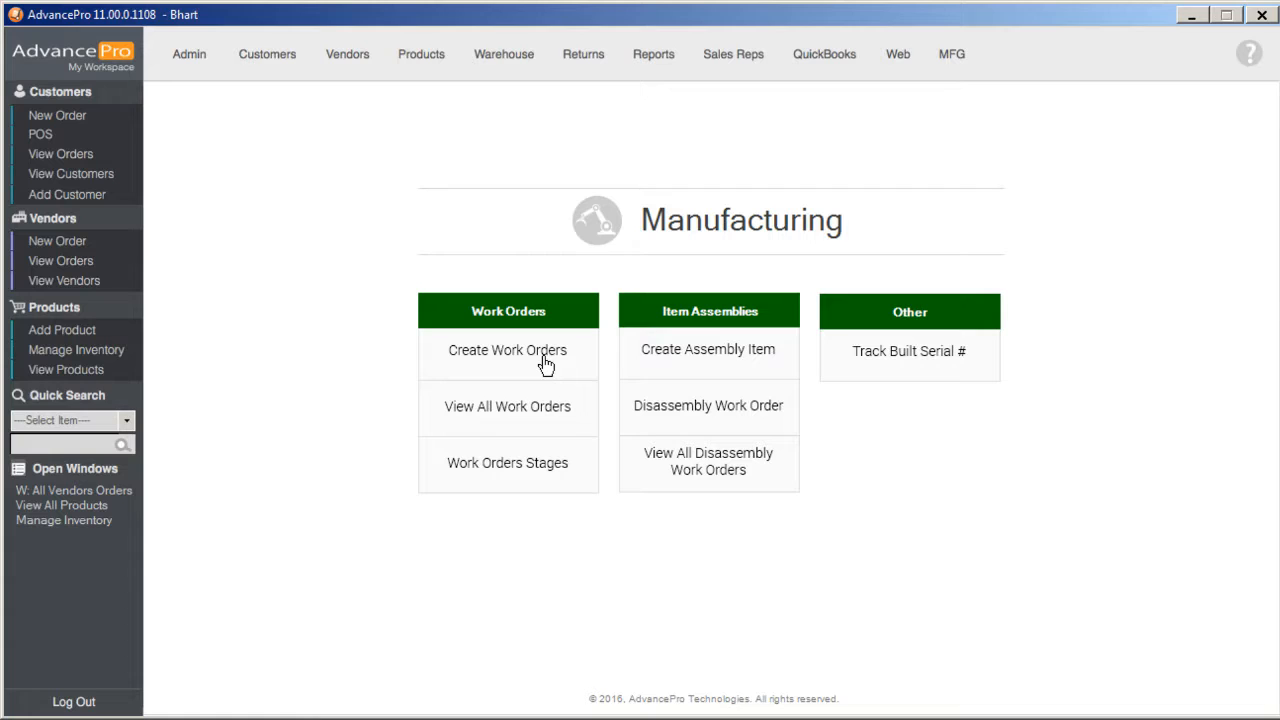
left_click(545, 362)
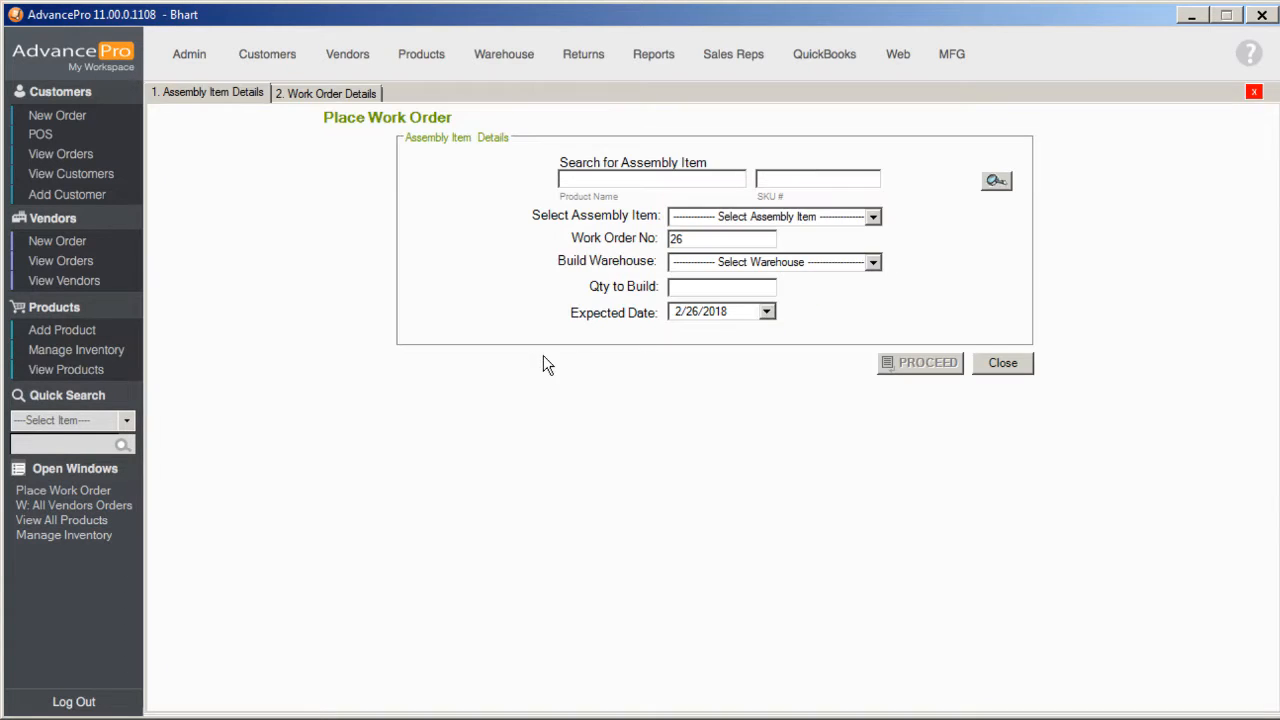
left_click(873, 217)
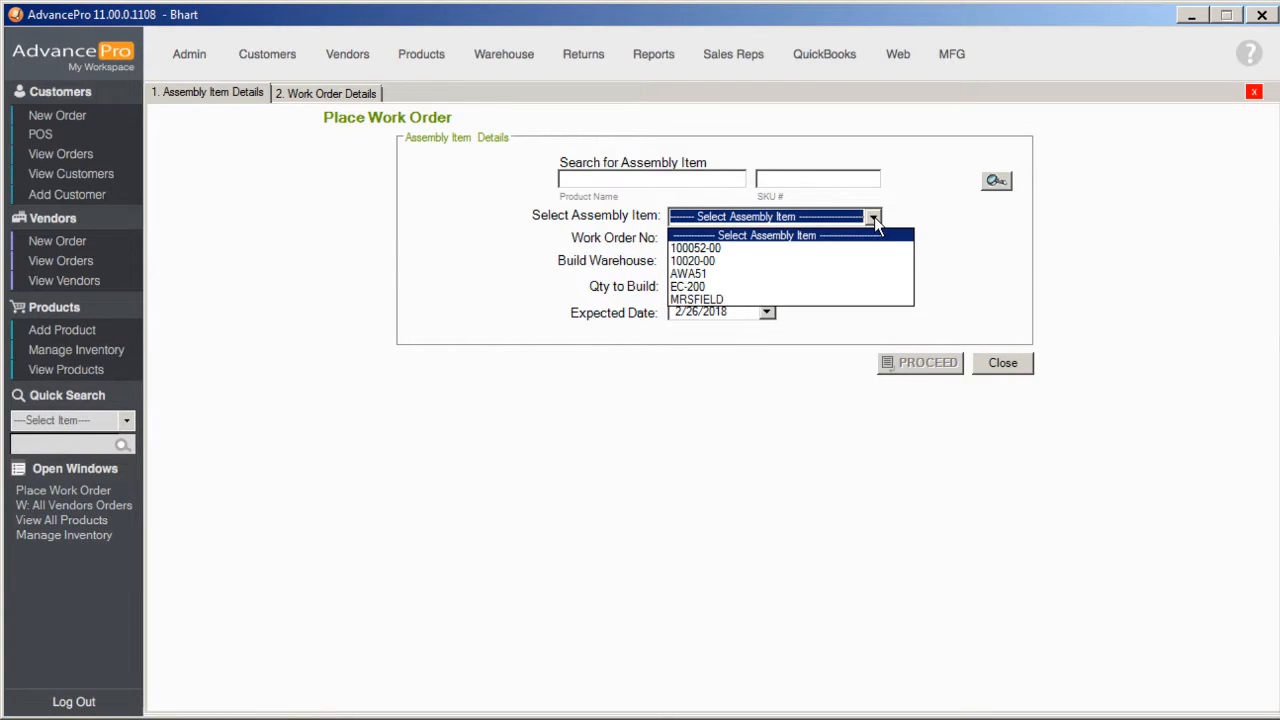
left_click(847, 262)
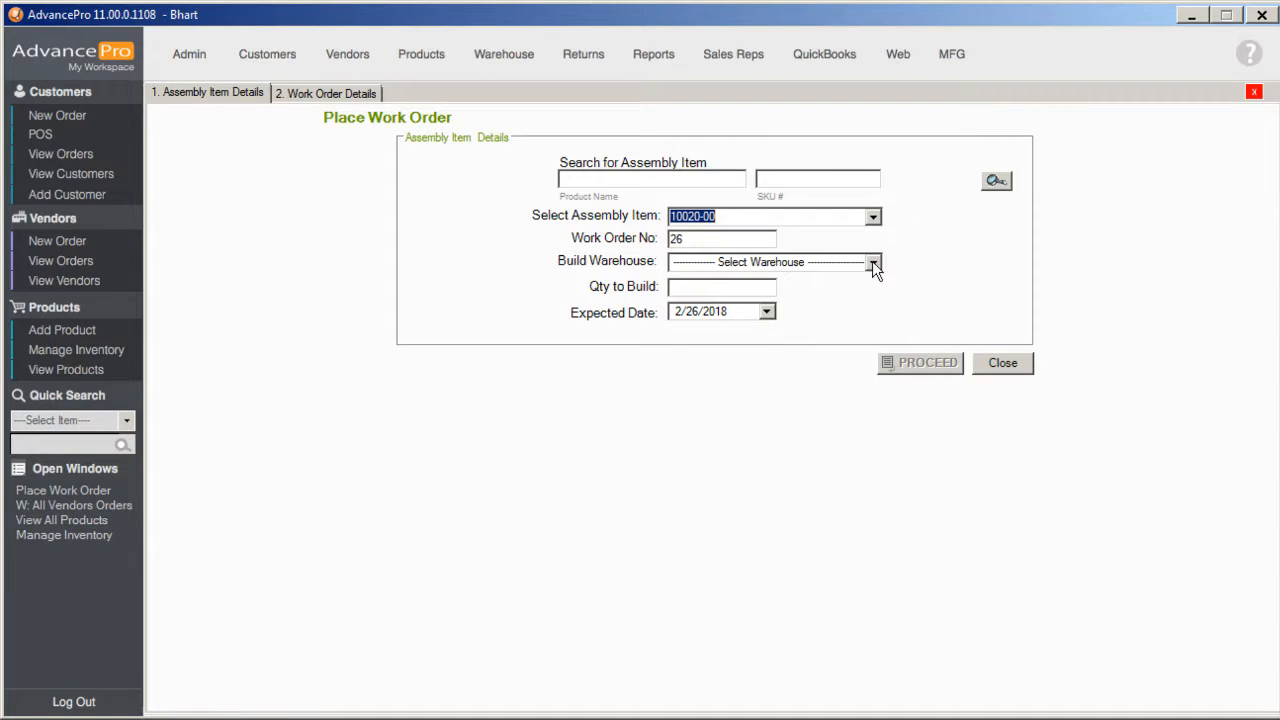
left_click(875, 262)
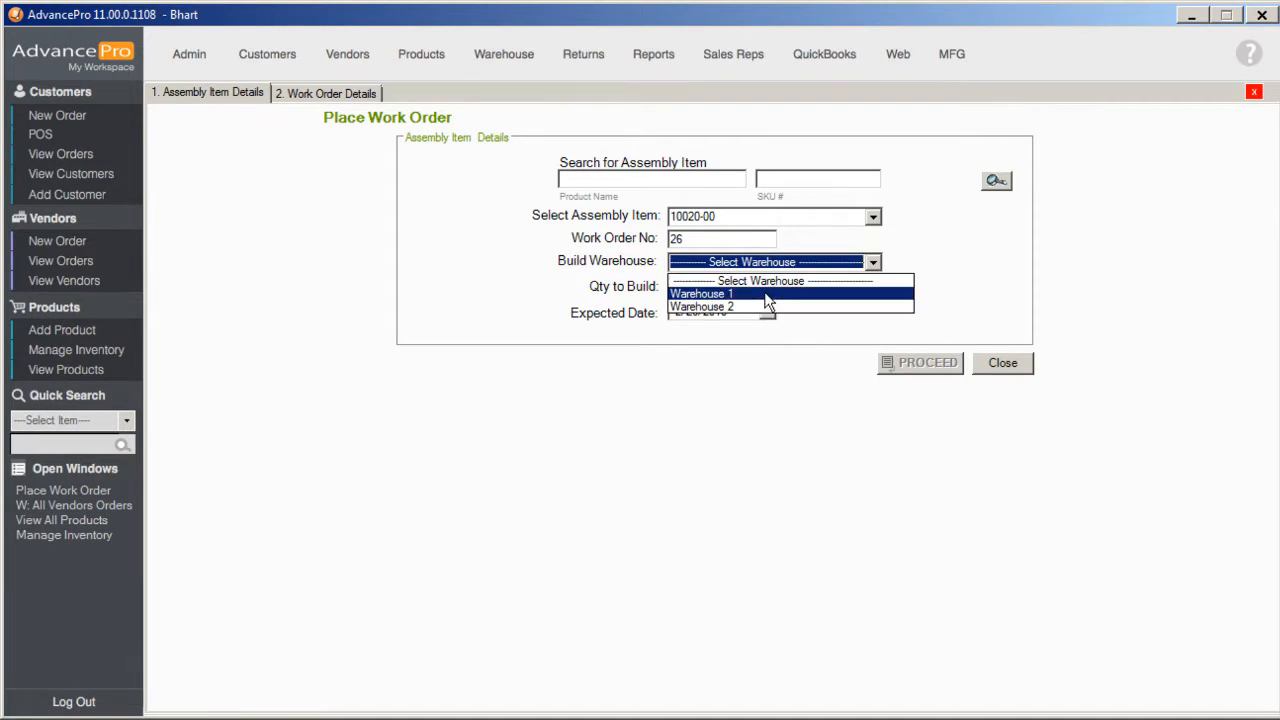
left_click(767, 296)
left_click(737, 287)
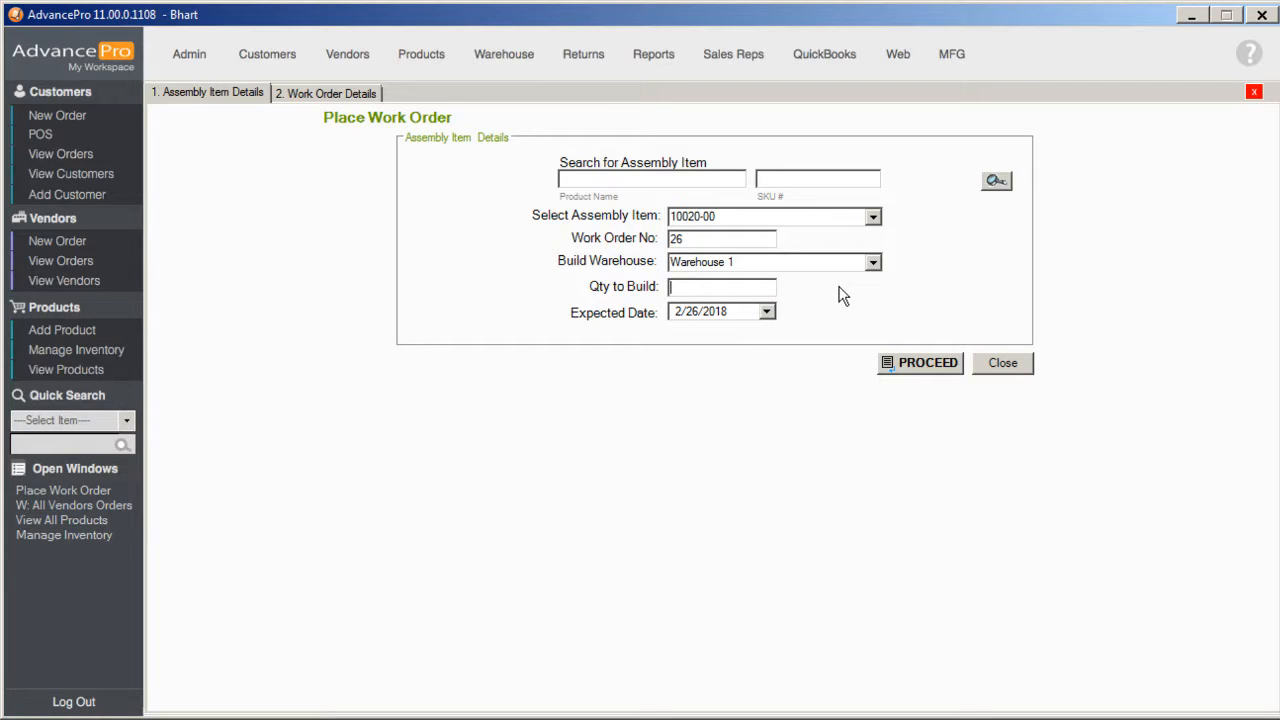
type("50")
left_click(918, 363)
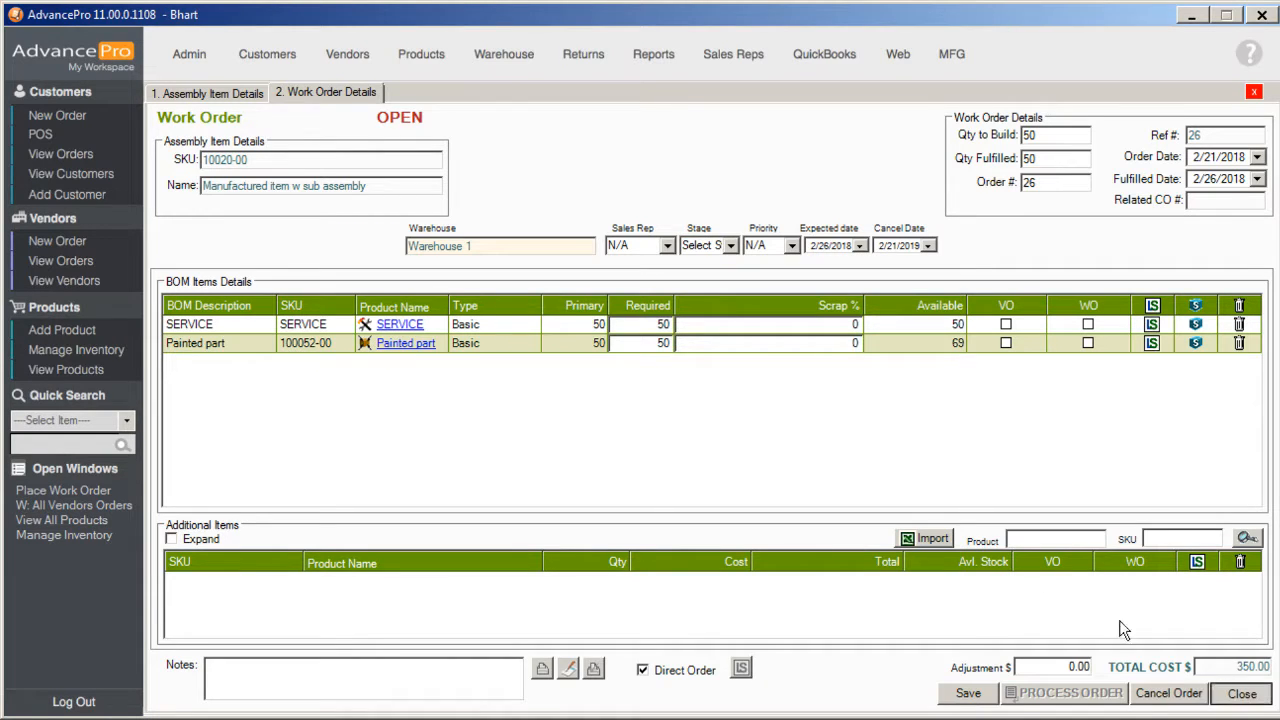
left_click(1240, 692)
left_click(806, 427)
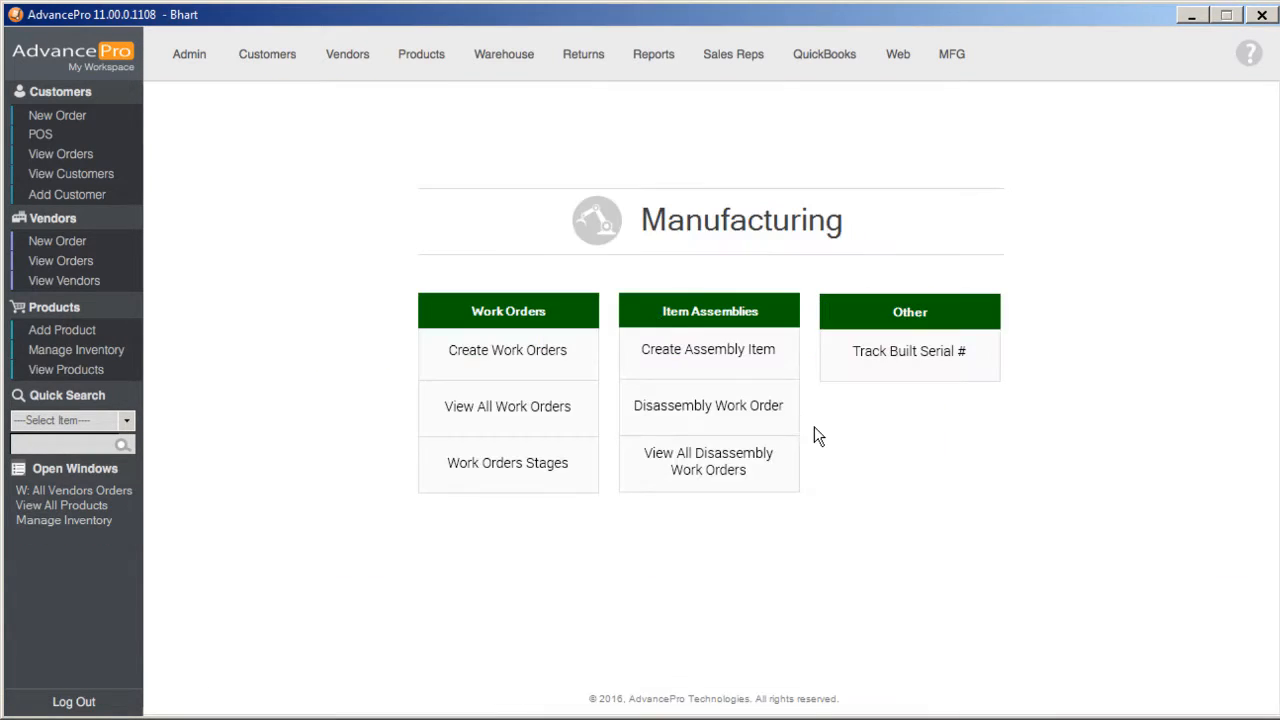
Create a work order for assembly item 100052-00 in Warehouse 1 with a quantity to build of 50
left_click(523, 352)
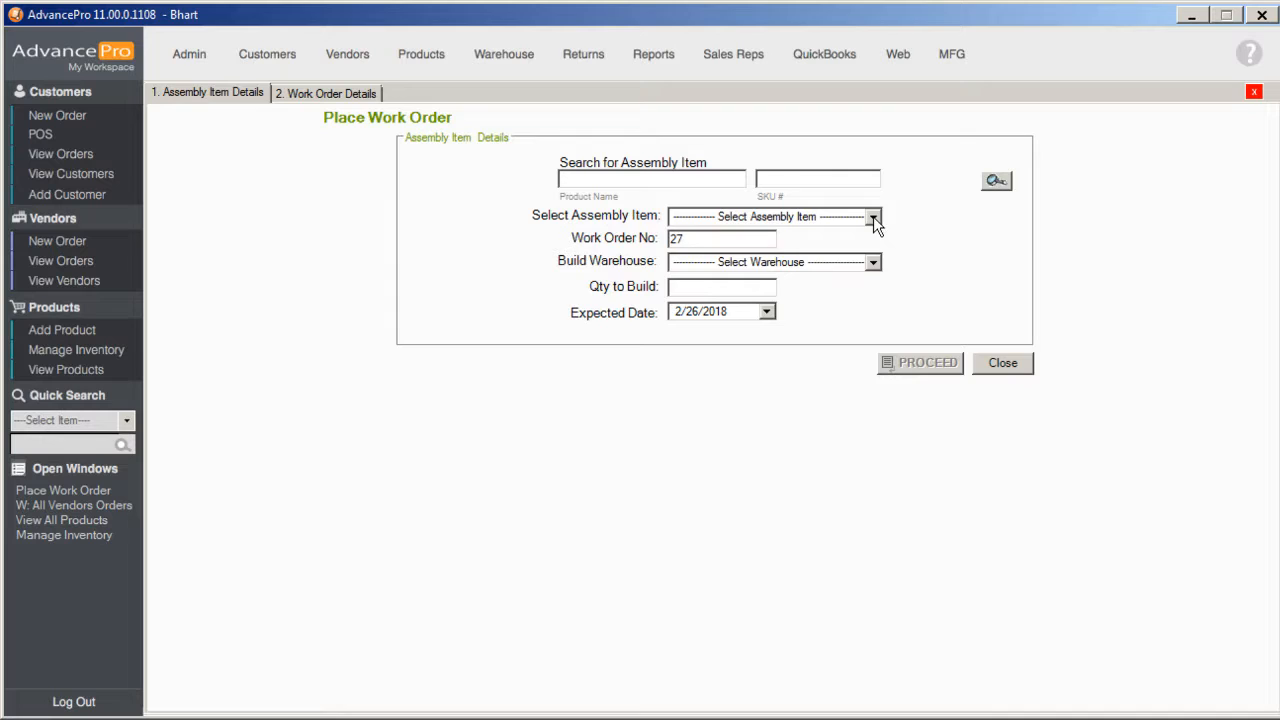
left_click(873, 218)
left_click(735, 250)
left_click(873, 262)
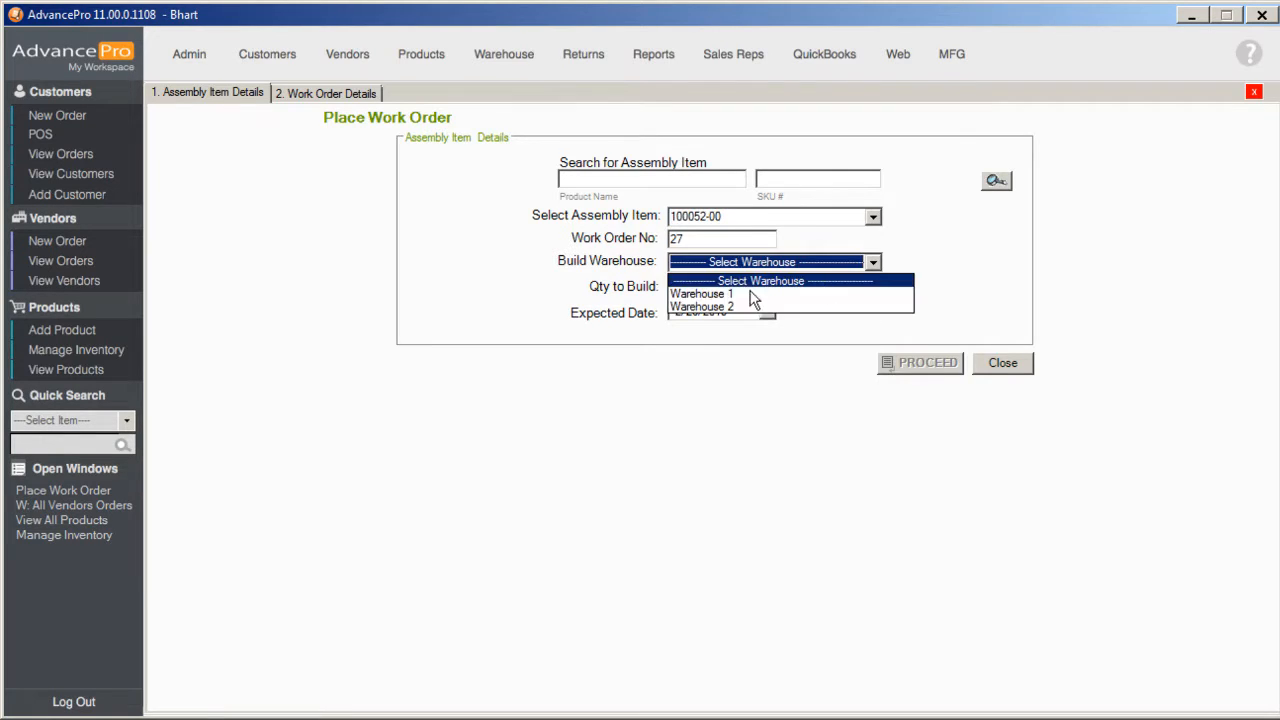
left_click(718, 288)
left_click(718, 286)
type("50")
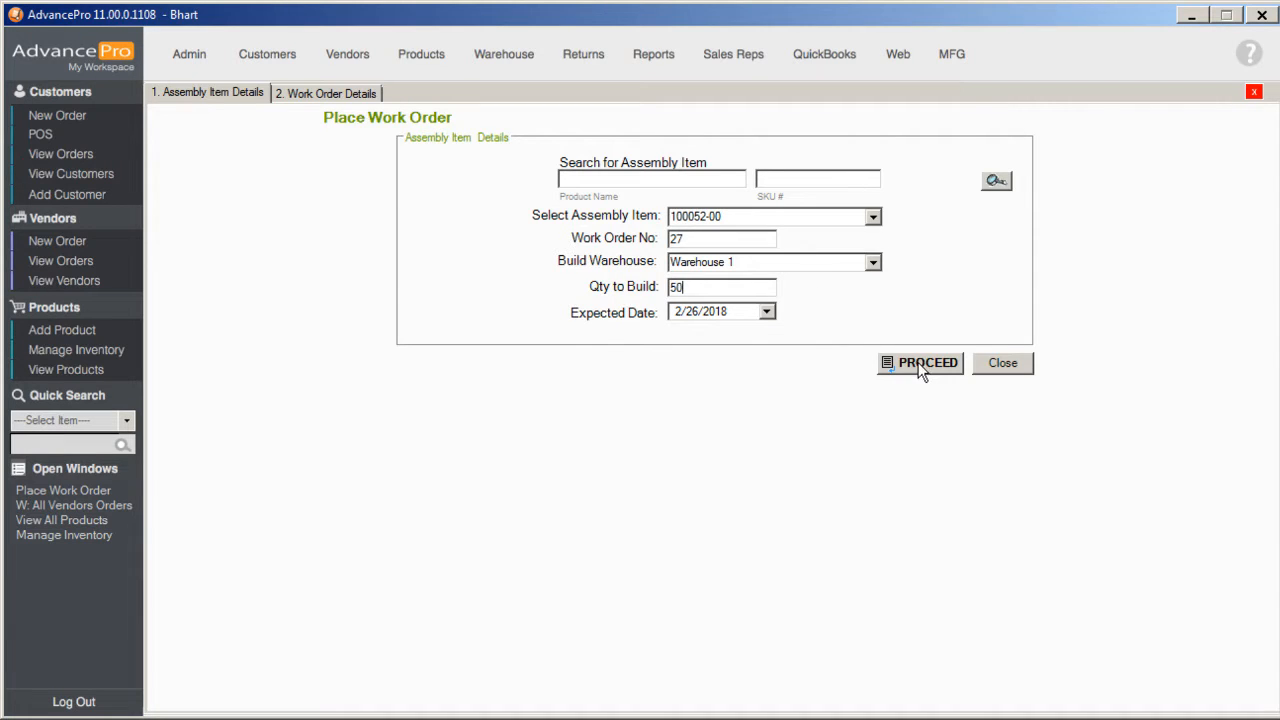
left_click(918, 362)
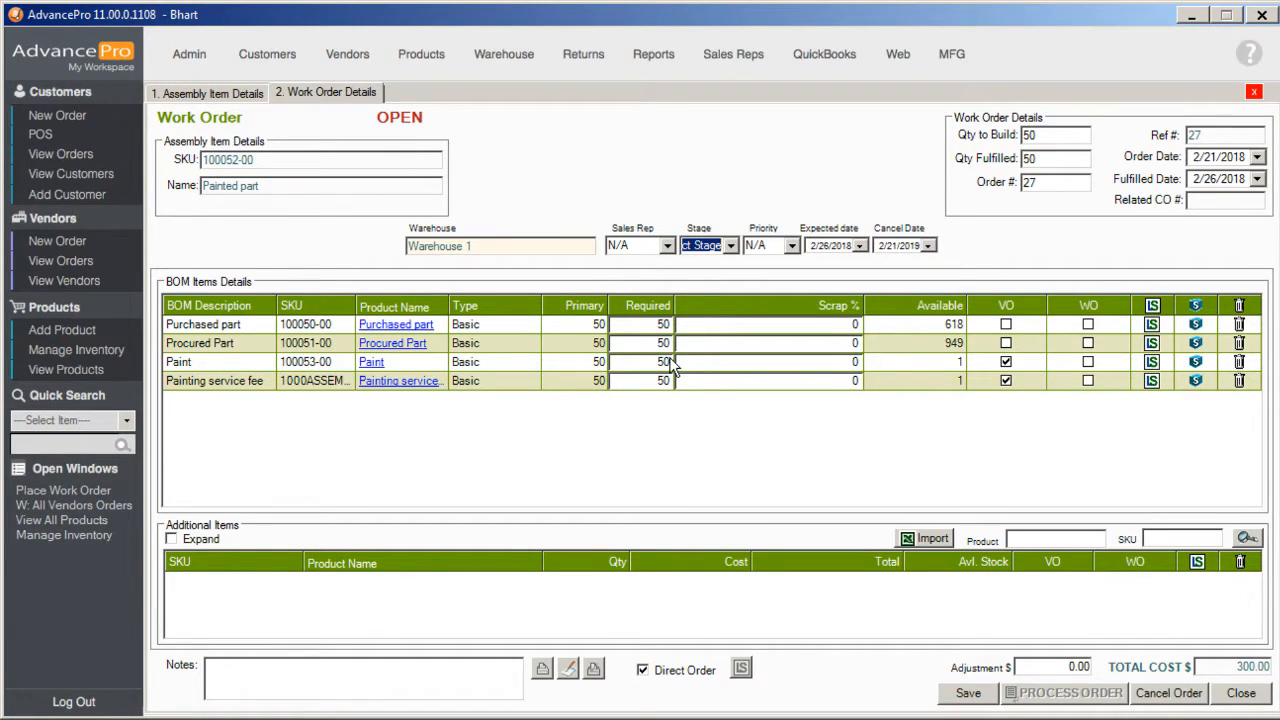
Review the available stock, vendor-order selections and build warehouse for the Painted part work order's BOM items
left_click(942, 345)
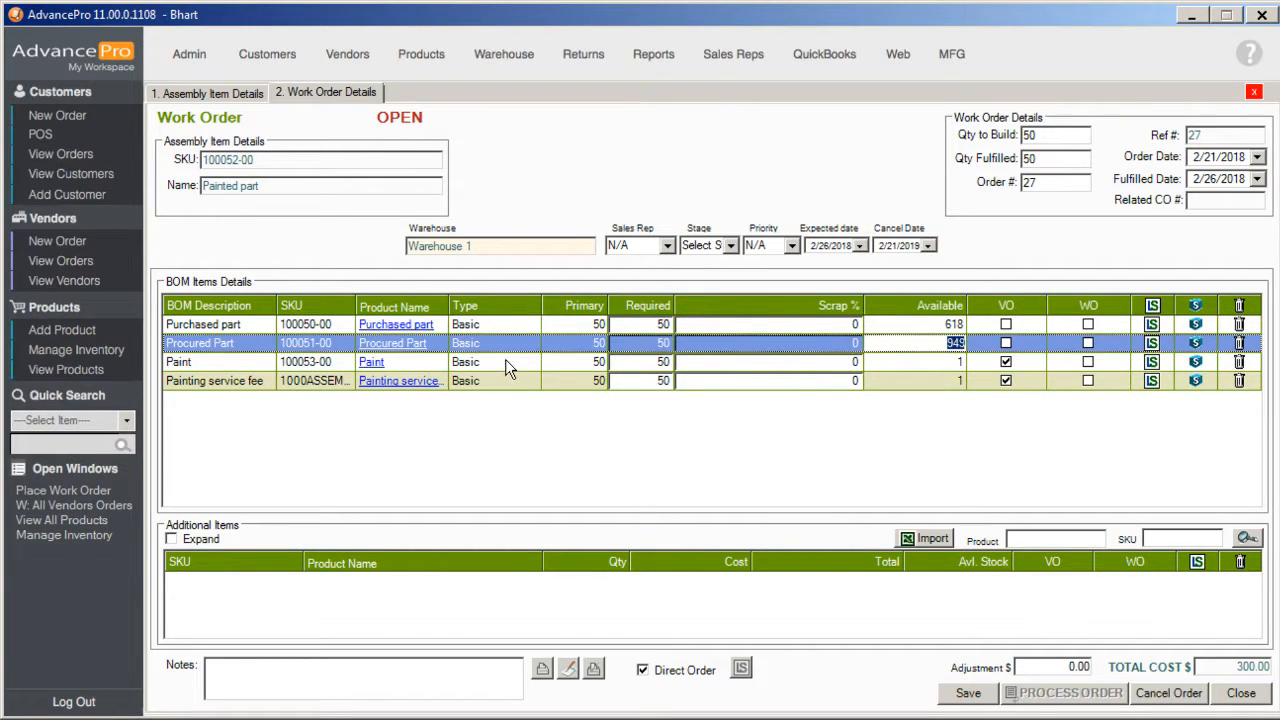
left_click(940, 366)
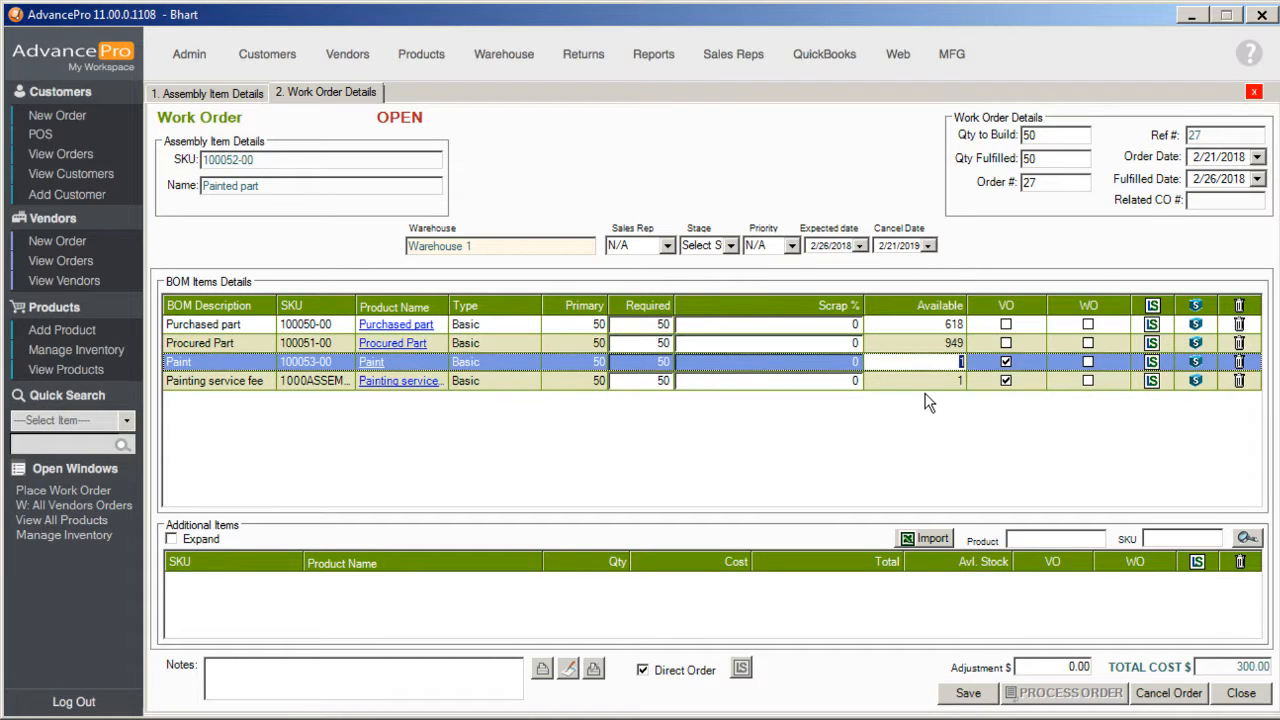
left_click(925, 389)
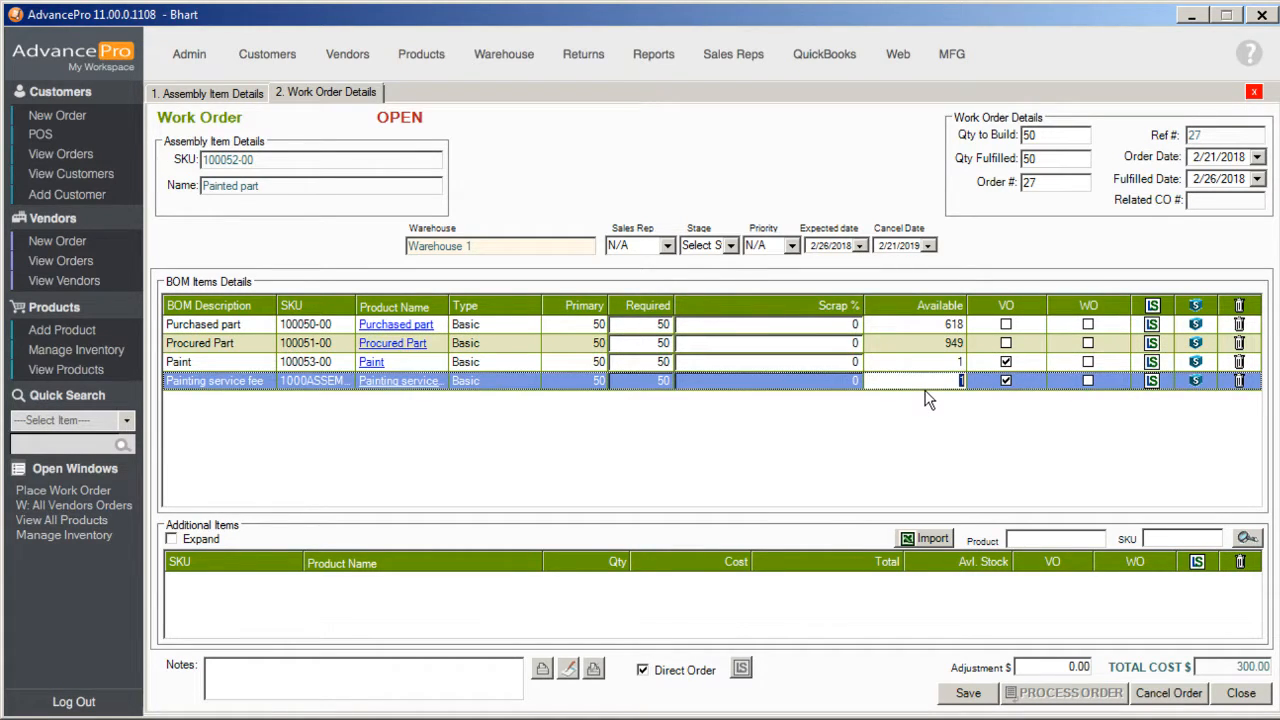
left_click(995, 382)
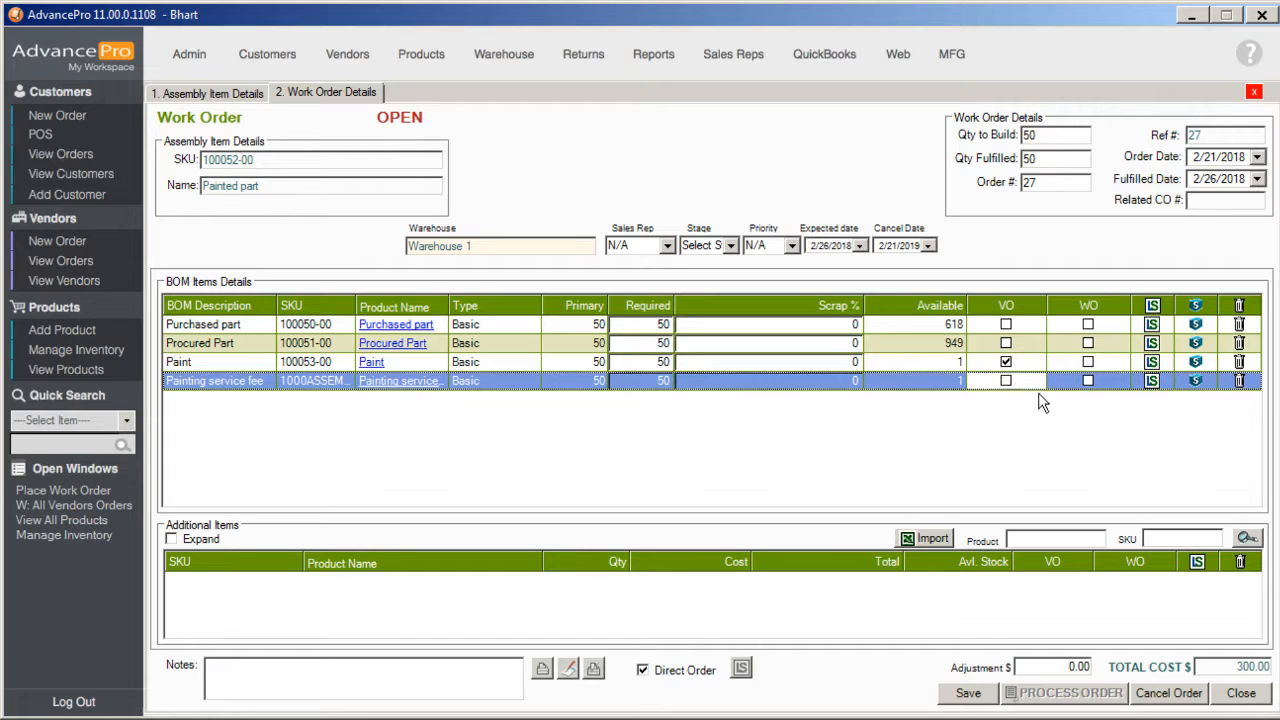
left_click(1006, 380)
left_click(483, 246)
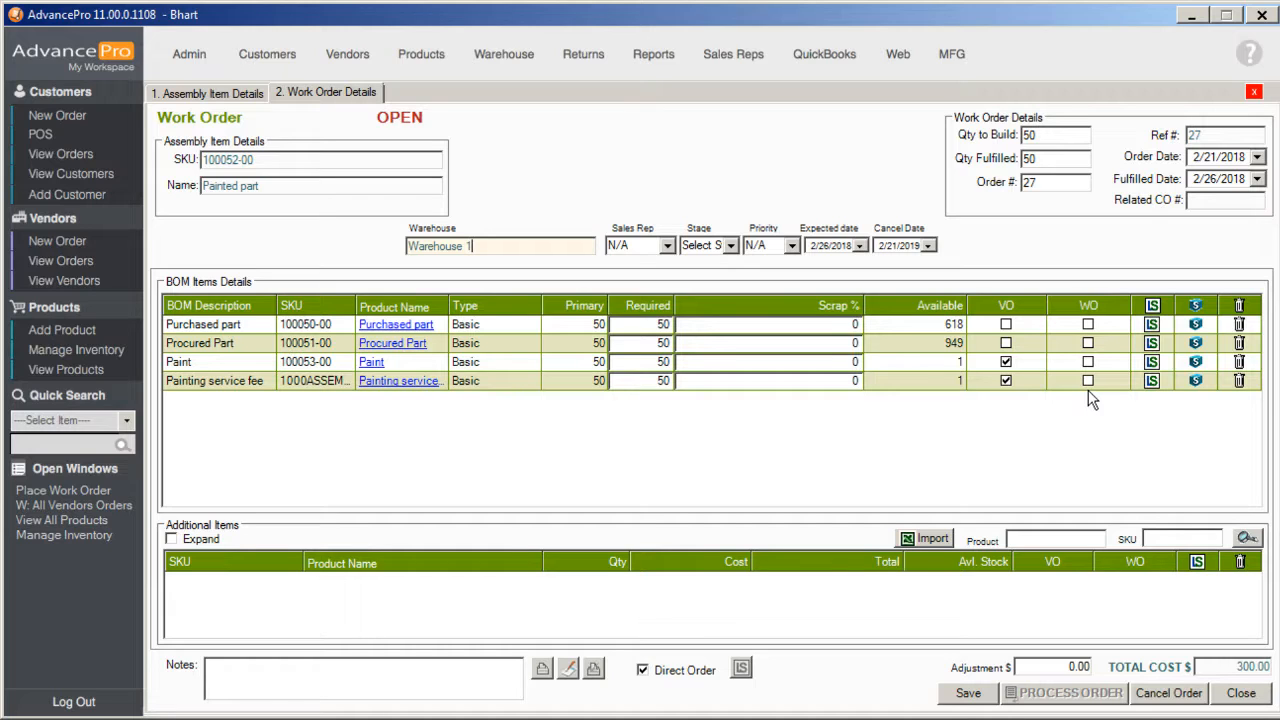
List all manufacturing work orders across every status to examine their stages and statuses
left_click(950, 58)
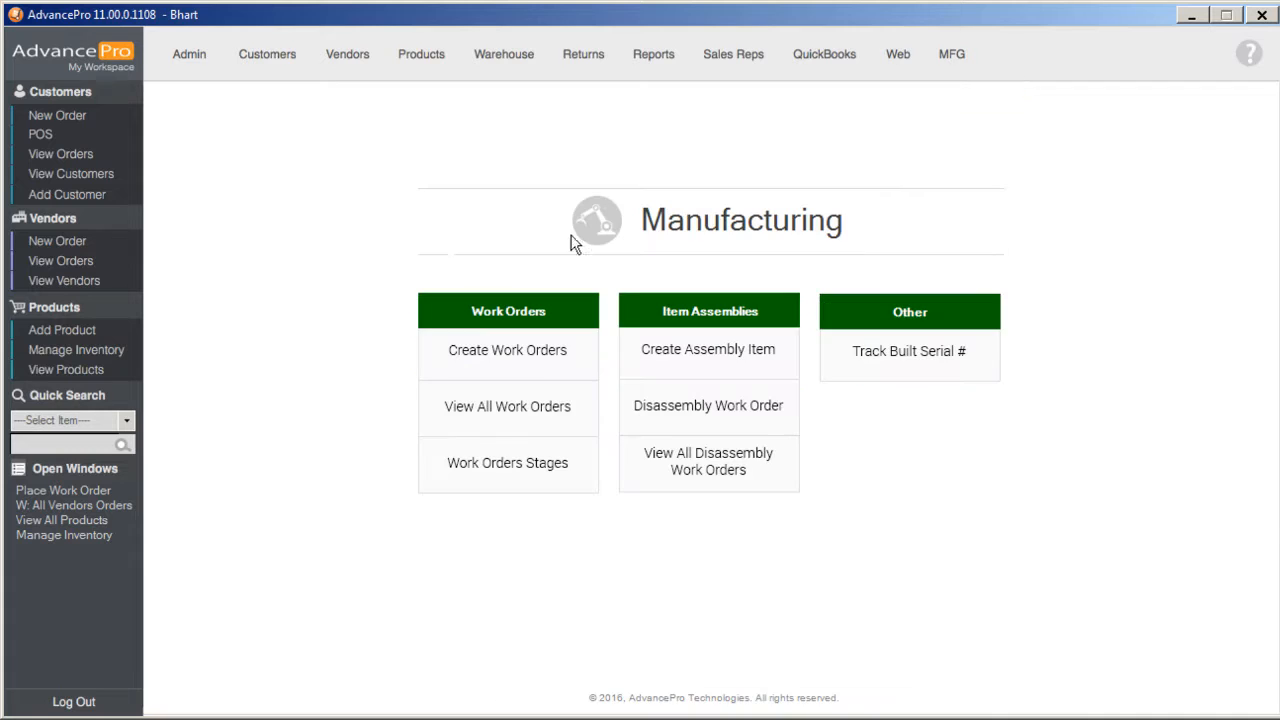
left_click(544, 418)
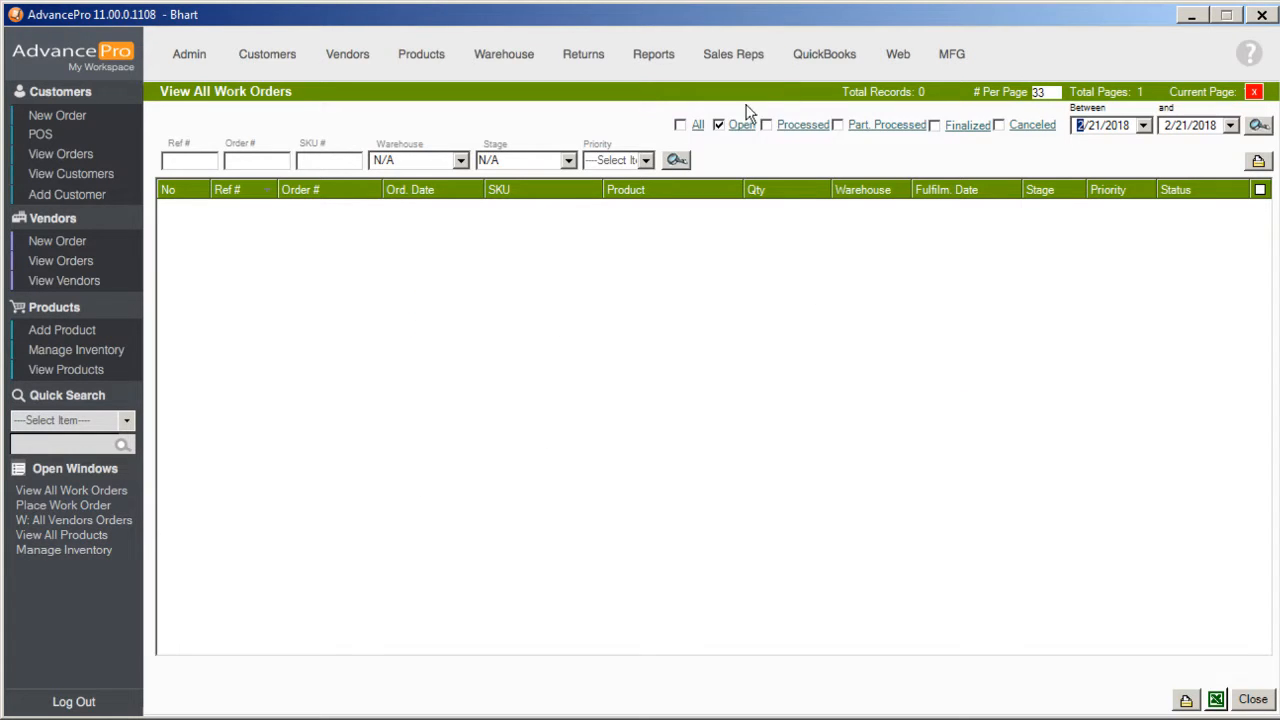
left_click(699, 125)
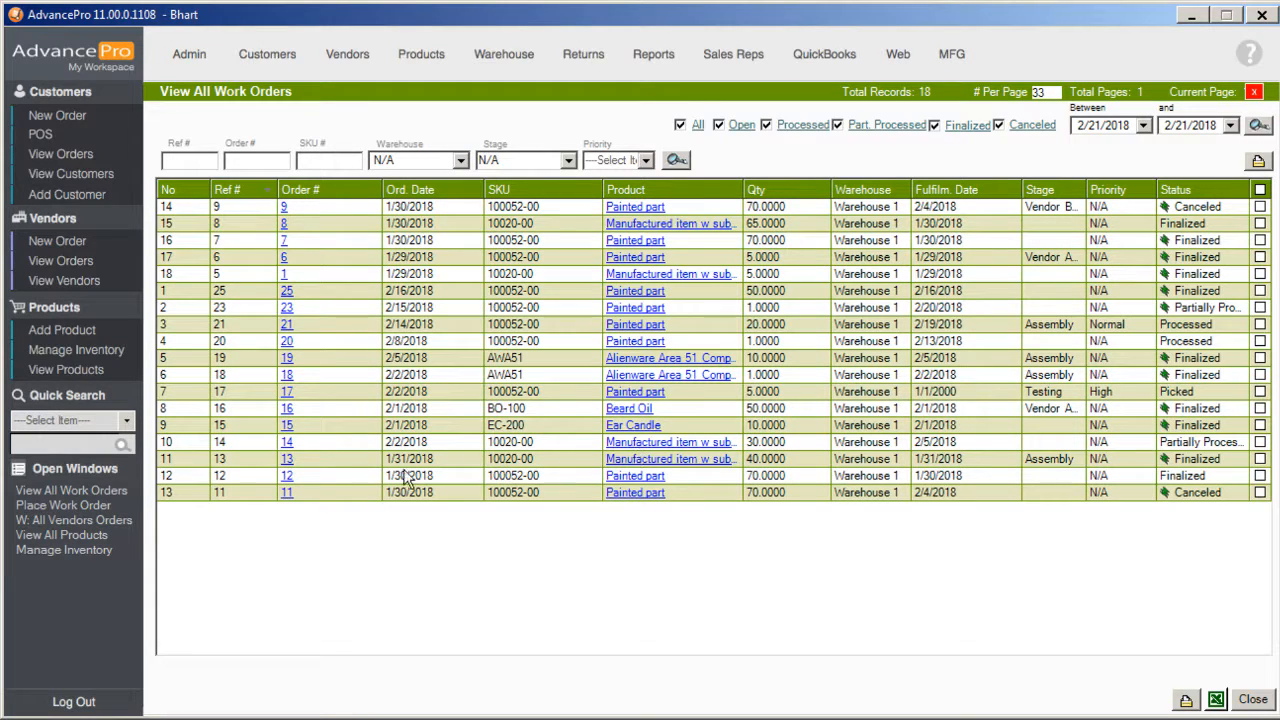
Return to the unsaved Painted part work order, save it, and process it, ordering 1000ASSEMBLY from the primary vendor
left_click(106, 504)
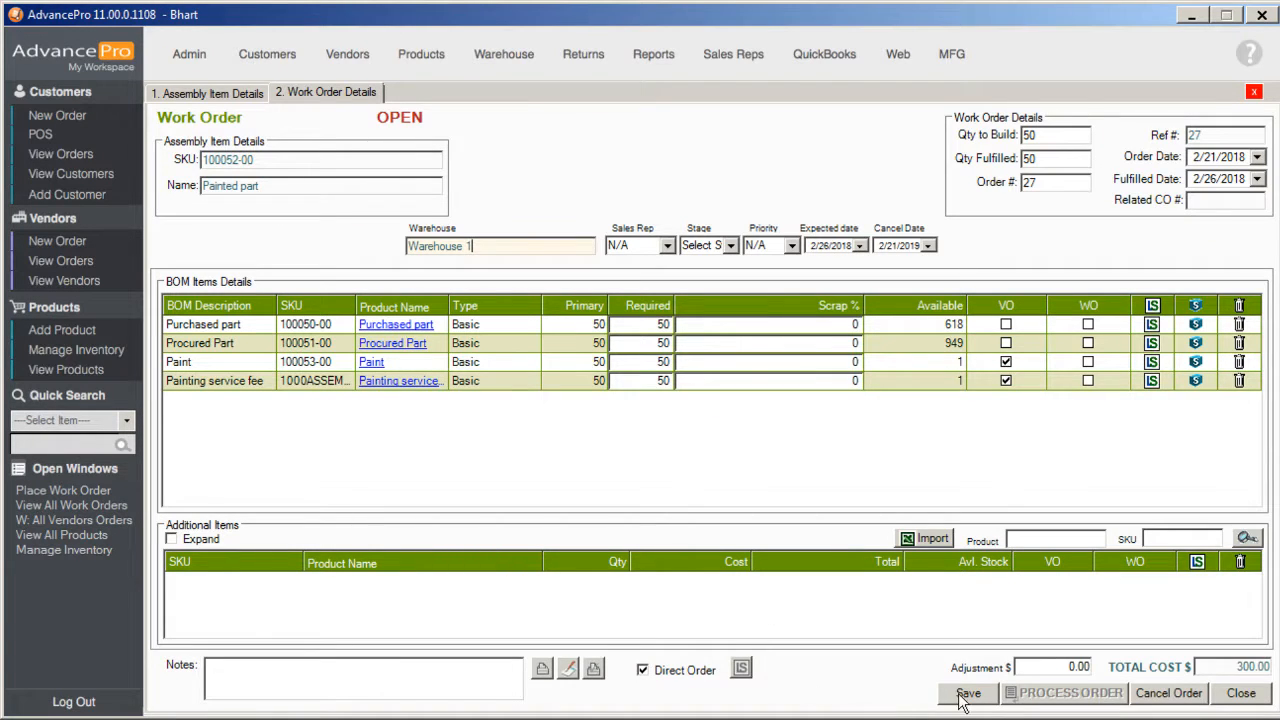
left_click(966, 696)
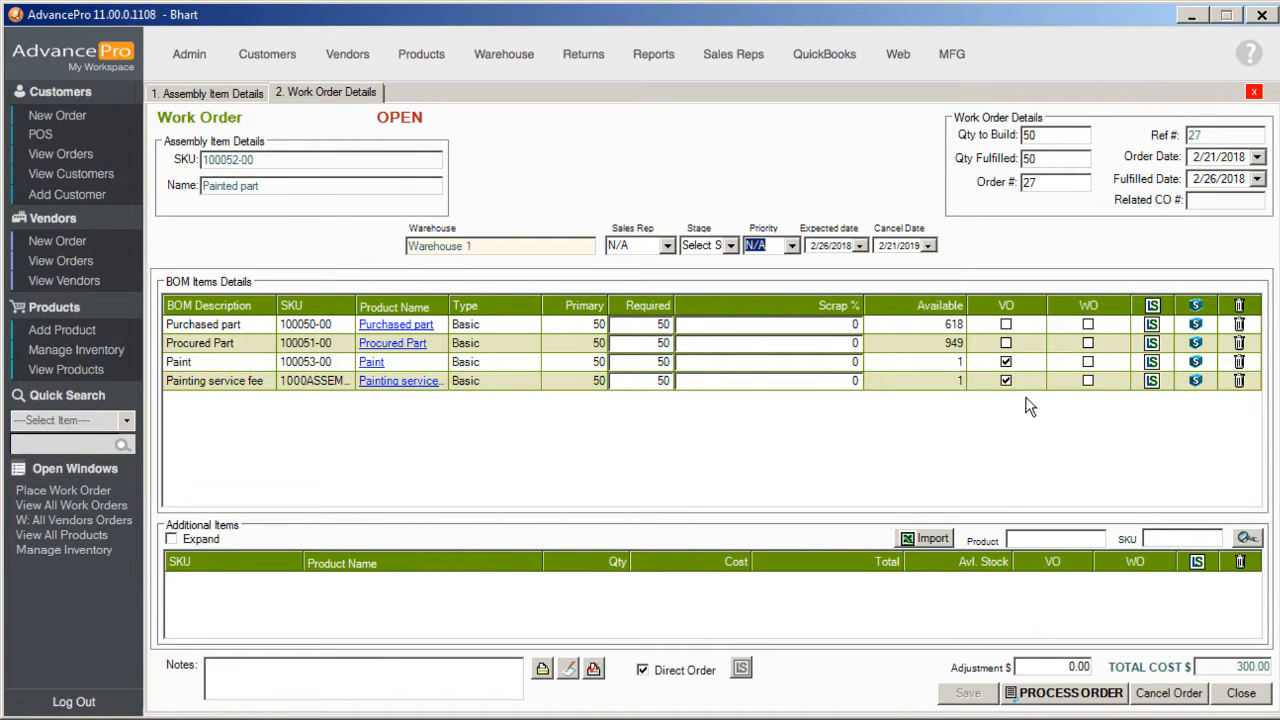
left_click(1086, 702)
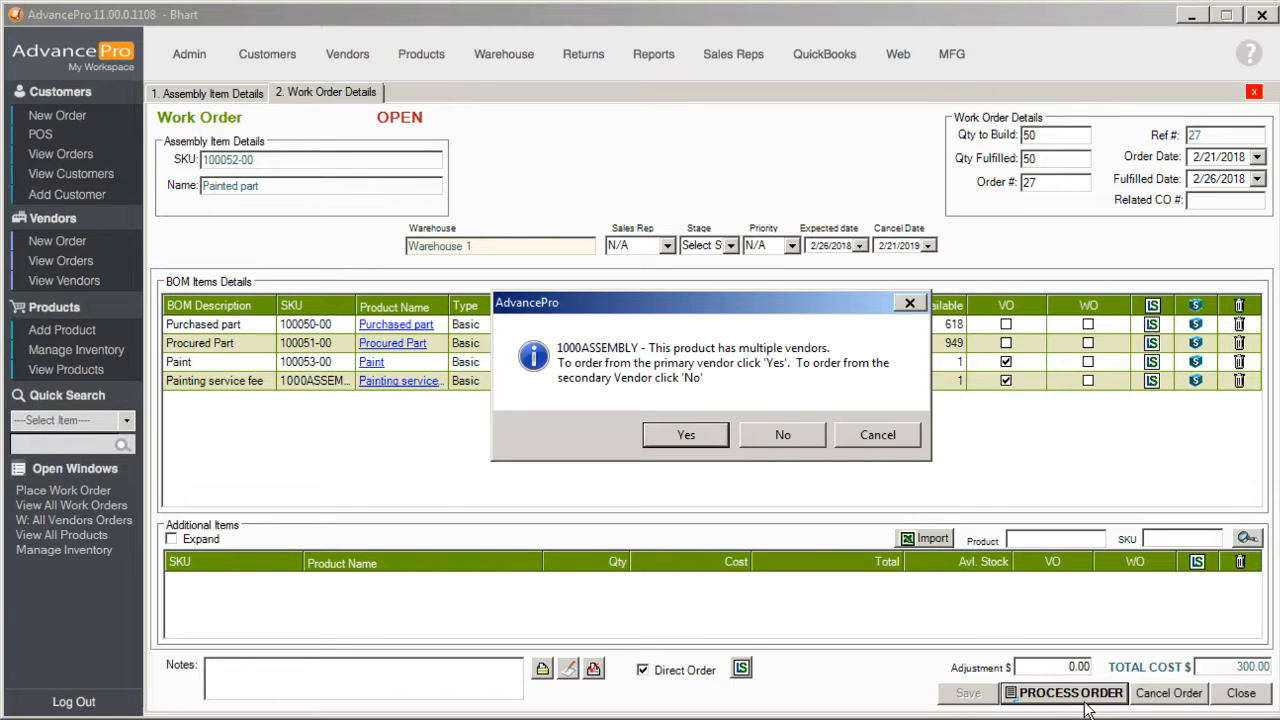
left_click(686, 435)
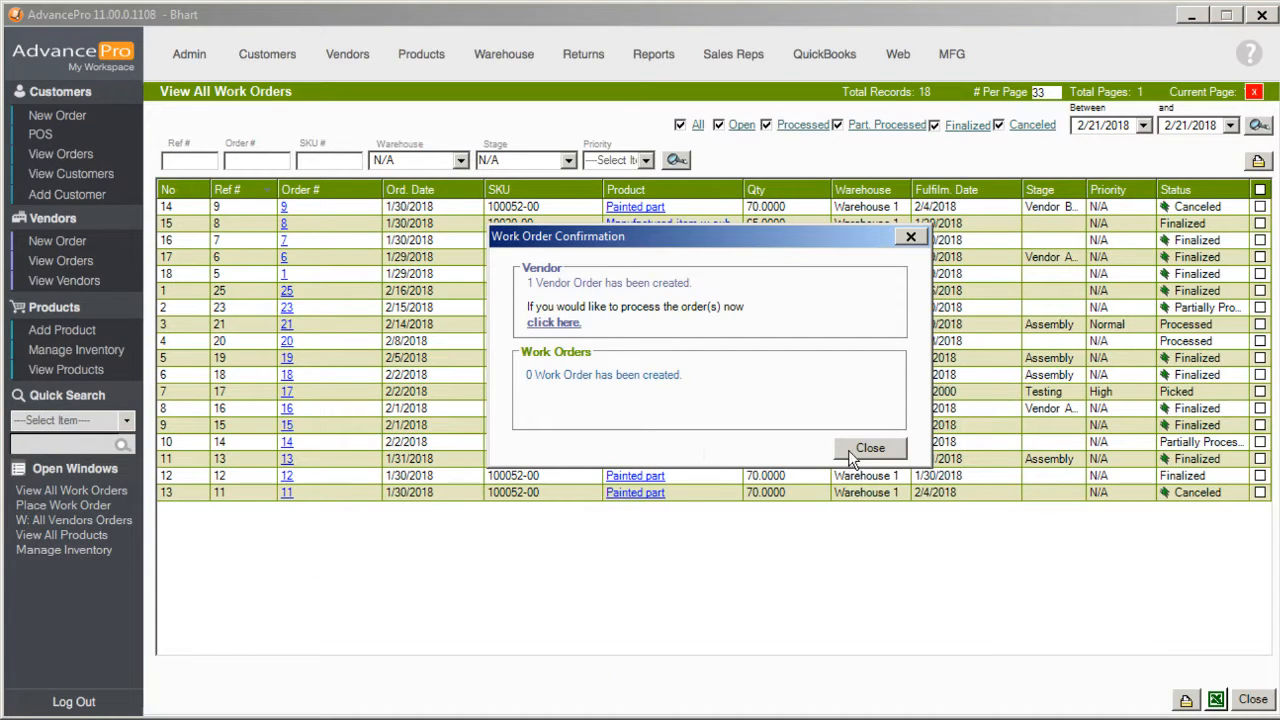
Open the Vandelay Industries vendor order generated by the work order, place it as a Direct Bill, and close the vendor bill
left_click(575, 330)
left_click(298, 226)
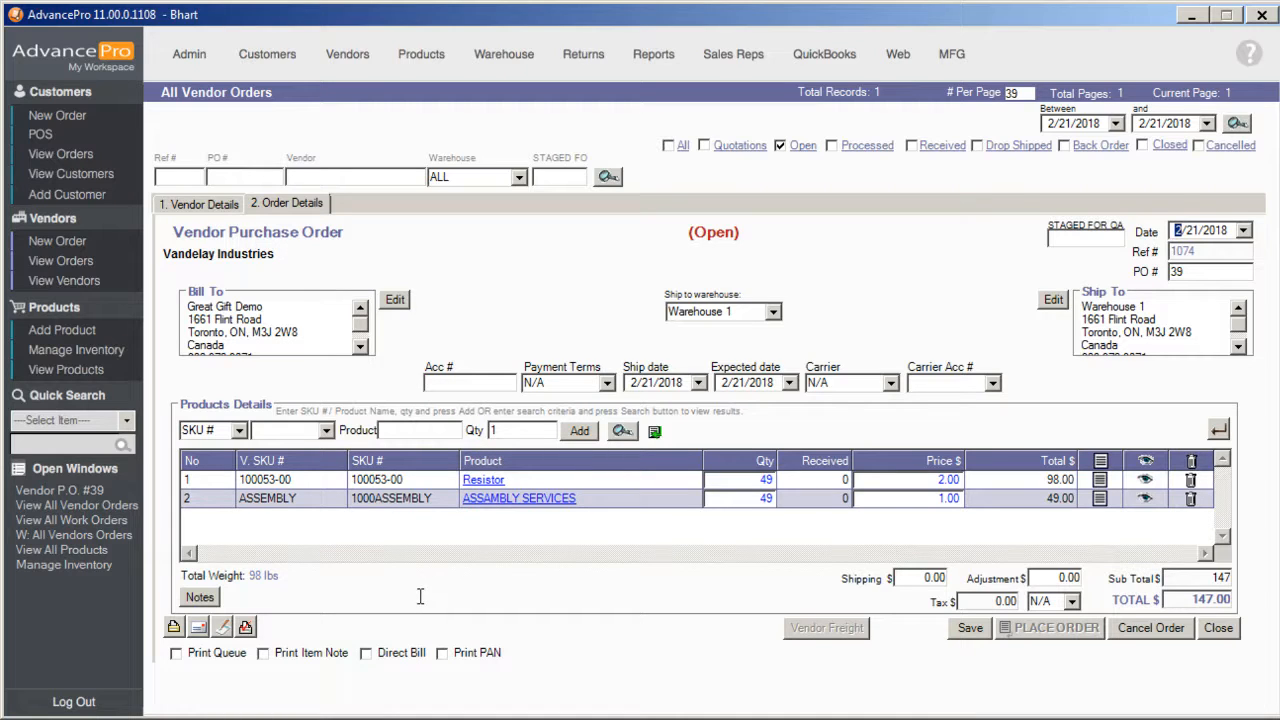
left_click(366, 653)
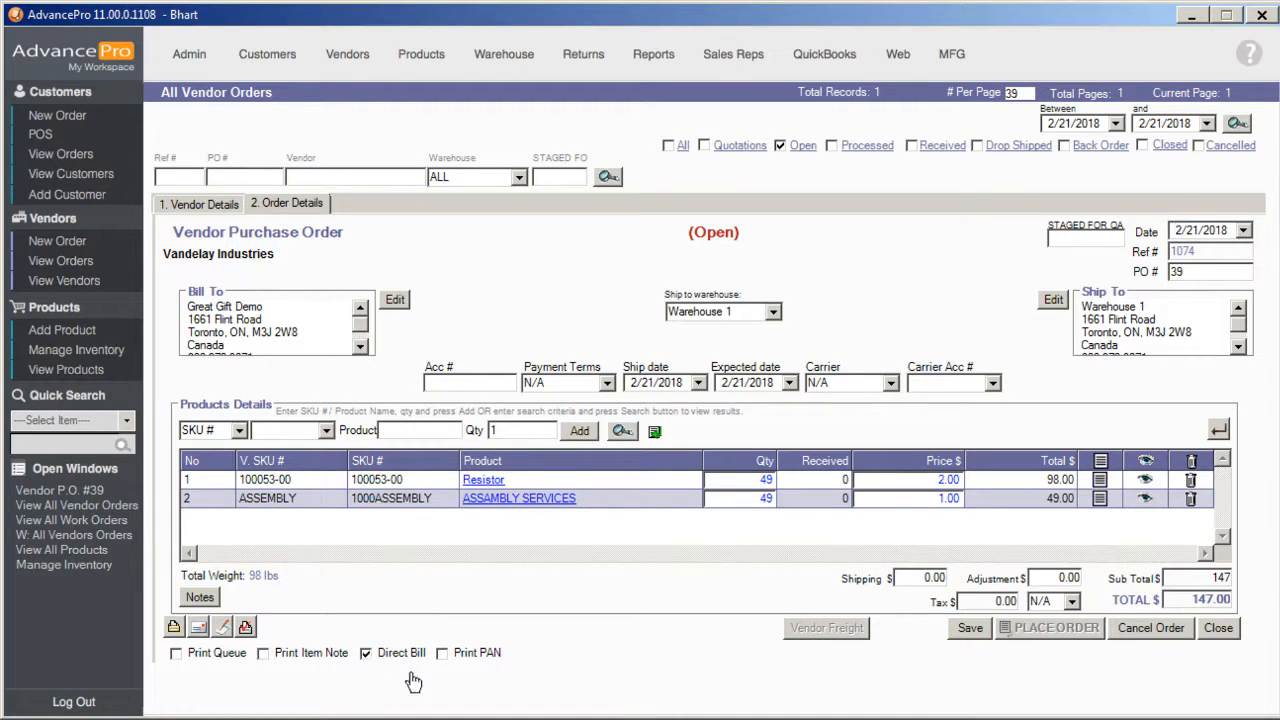
left_click(1024, 628)
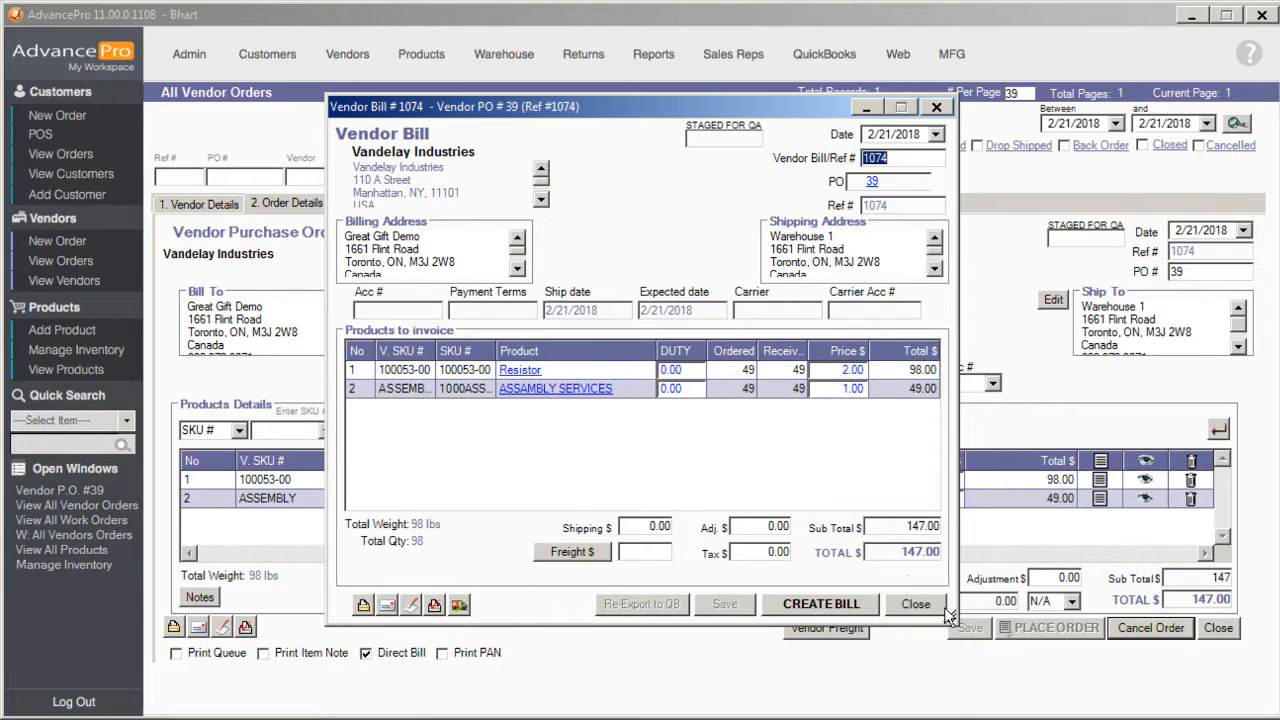
left_click(914, 604)
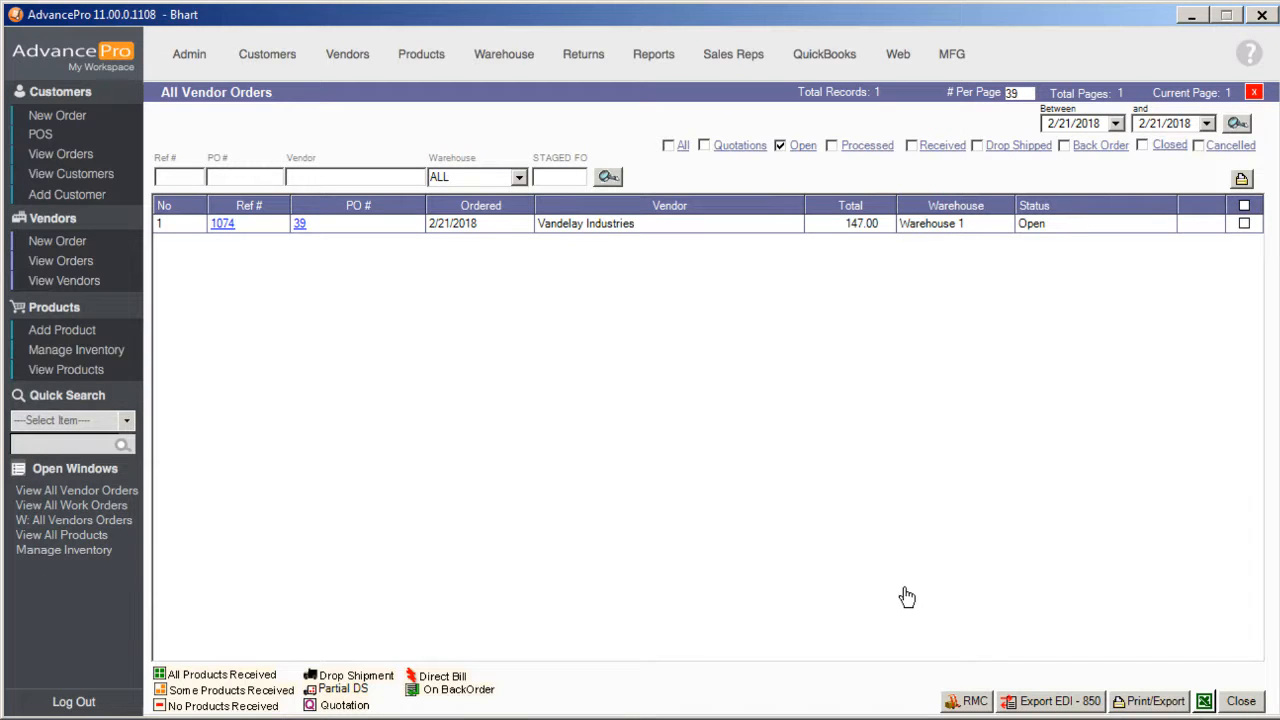
Filter the work orders to partially processed ones and process the Painted part order for 50 units
left_click(125, 504)
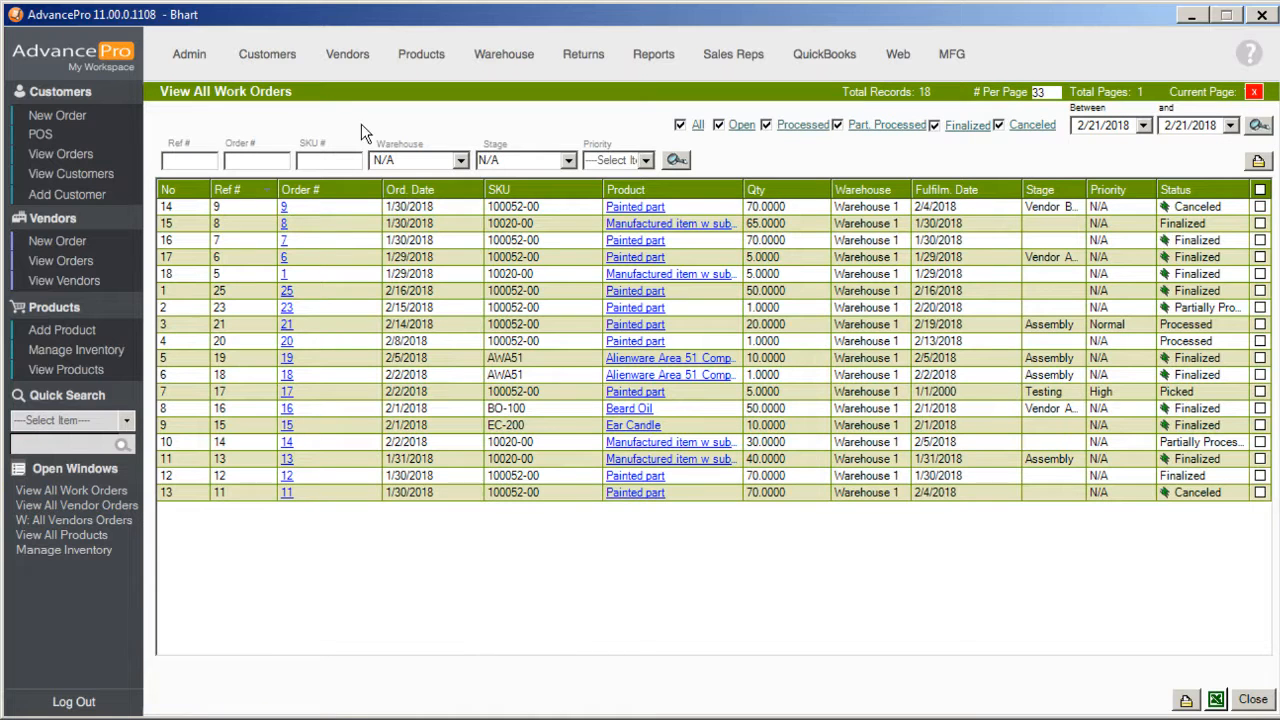
left_click(850, 126)
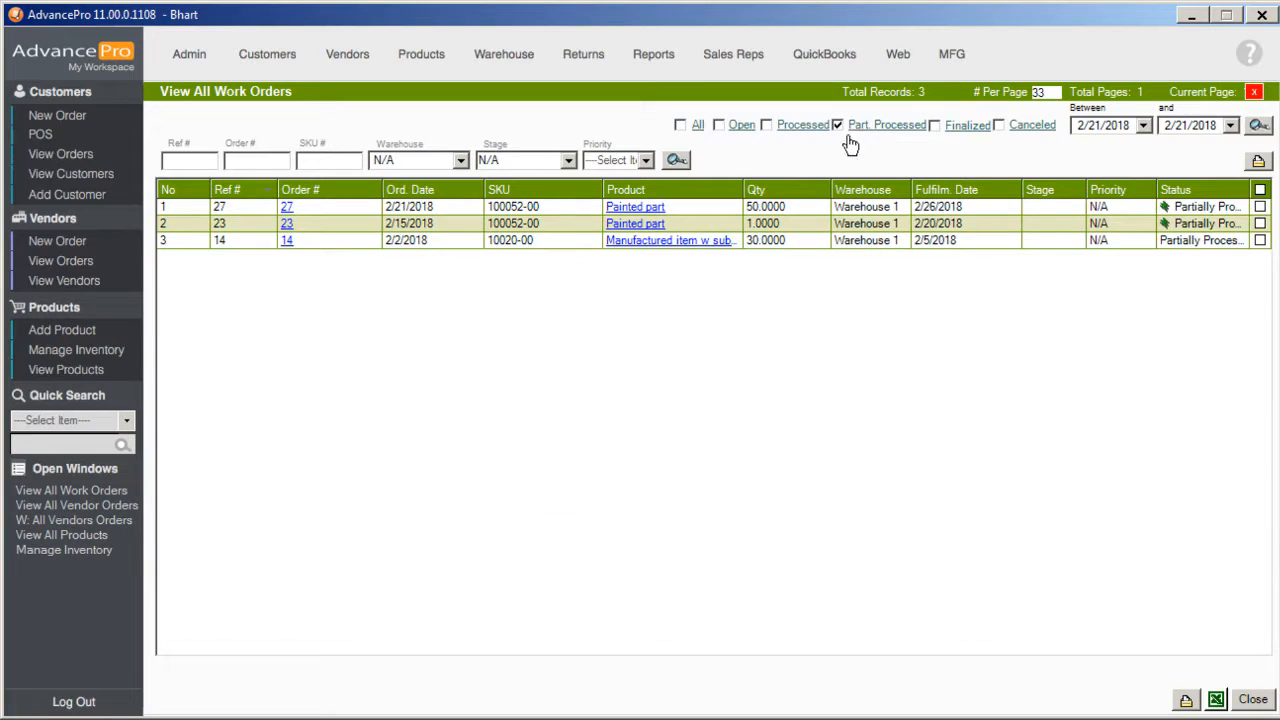
left_click(288, 208)
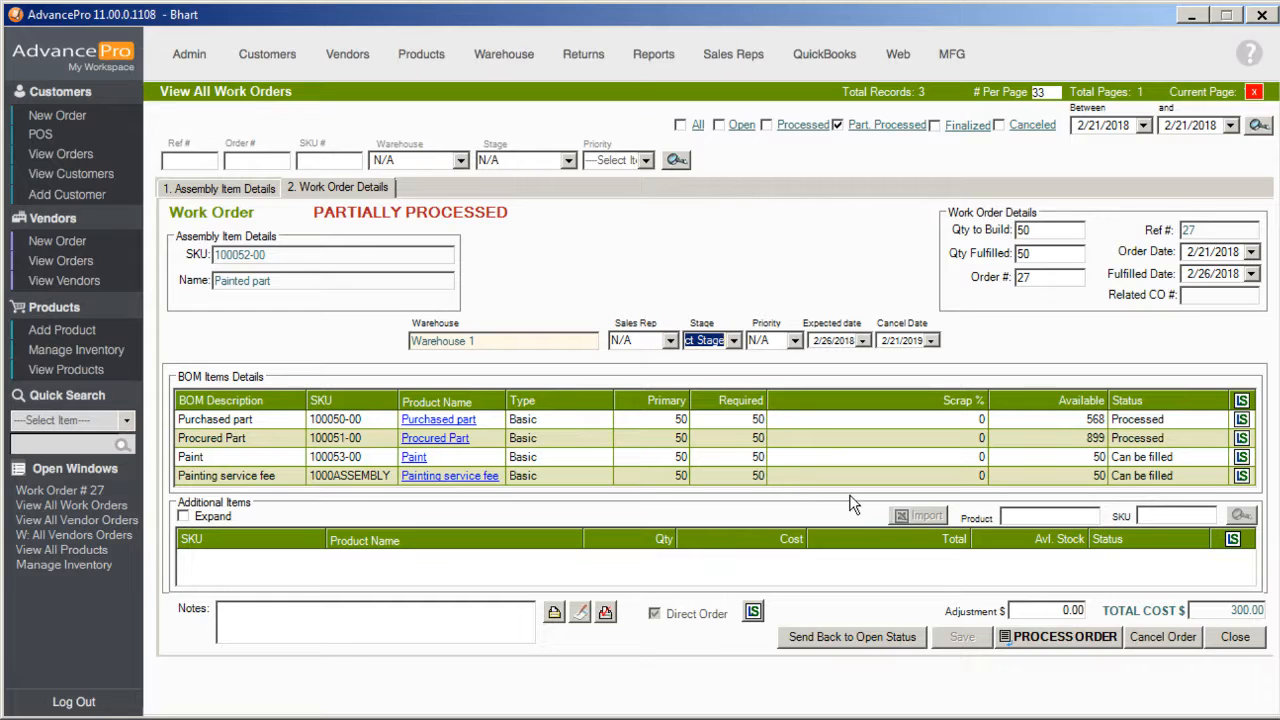
left_click(1030, 638)
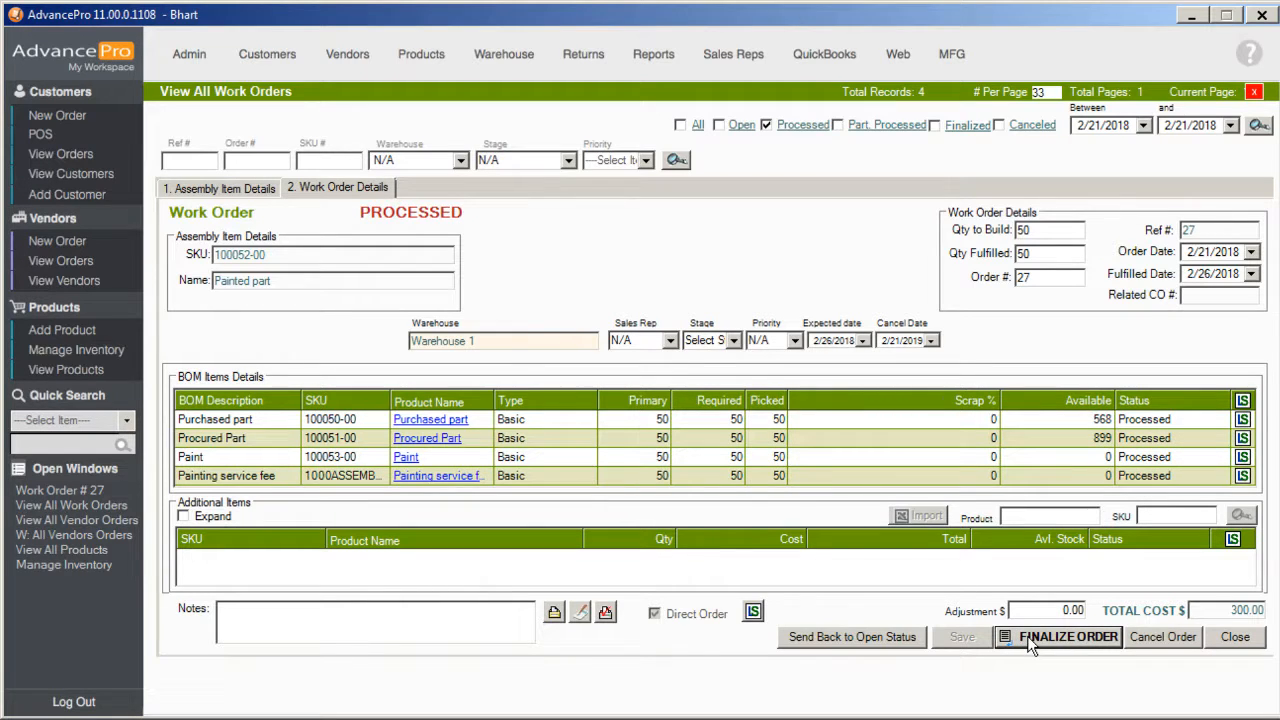
Set the work order's stage to Vendor A (processing) and on to Vendor A (in transit FROM), save it, and finalize the order
left_click(733, 341)
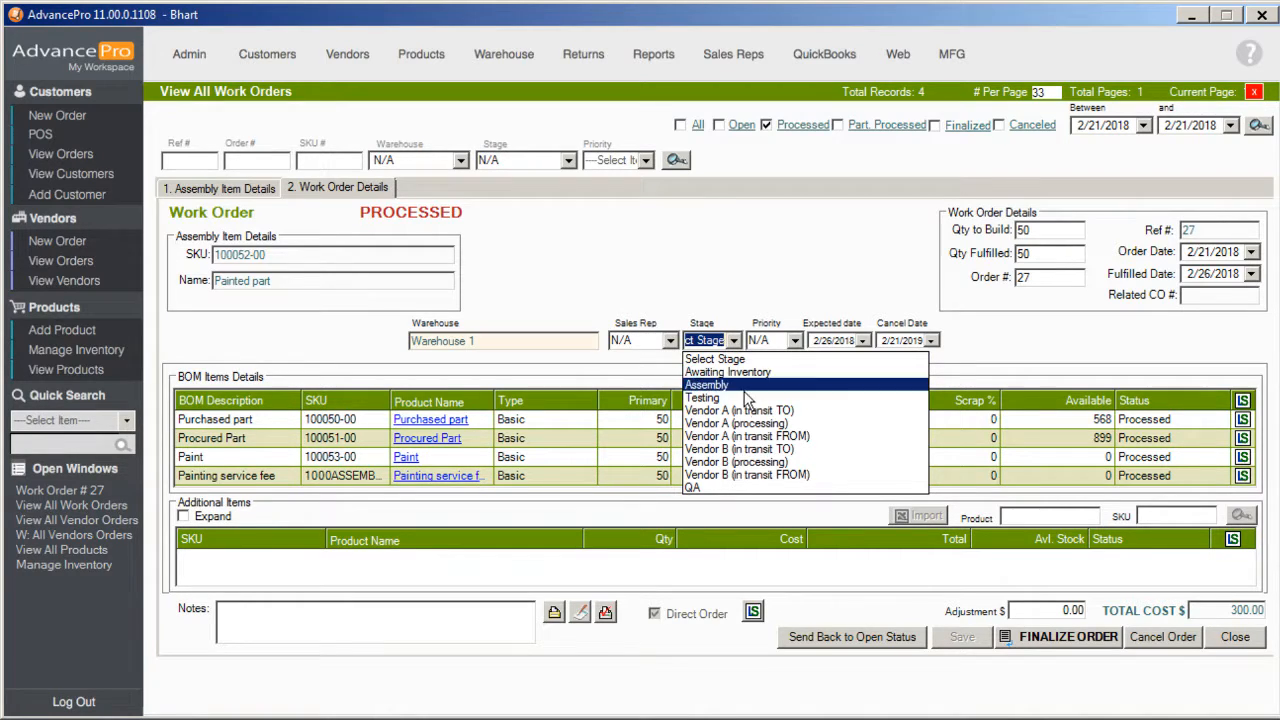
left_click(773, 424)
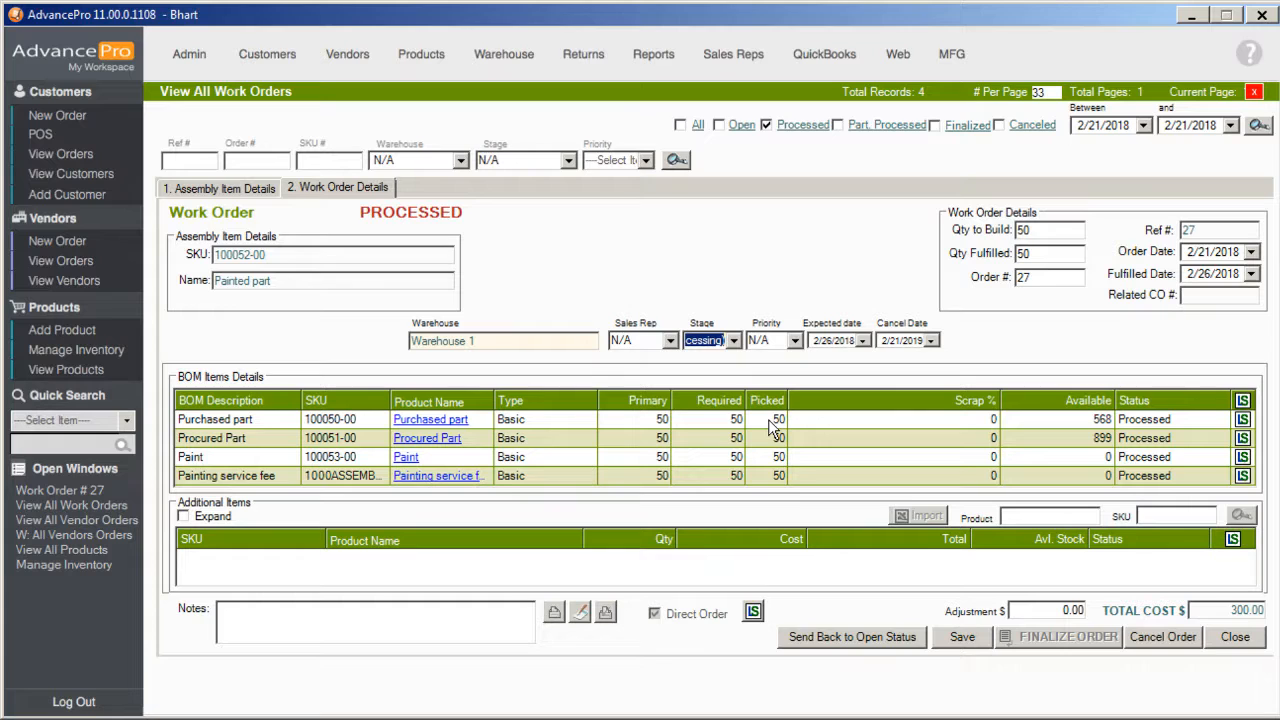
left_click(733, 341)
left_click(784, 440)
left_click(958, 637)
left_click(1055, 637)
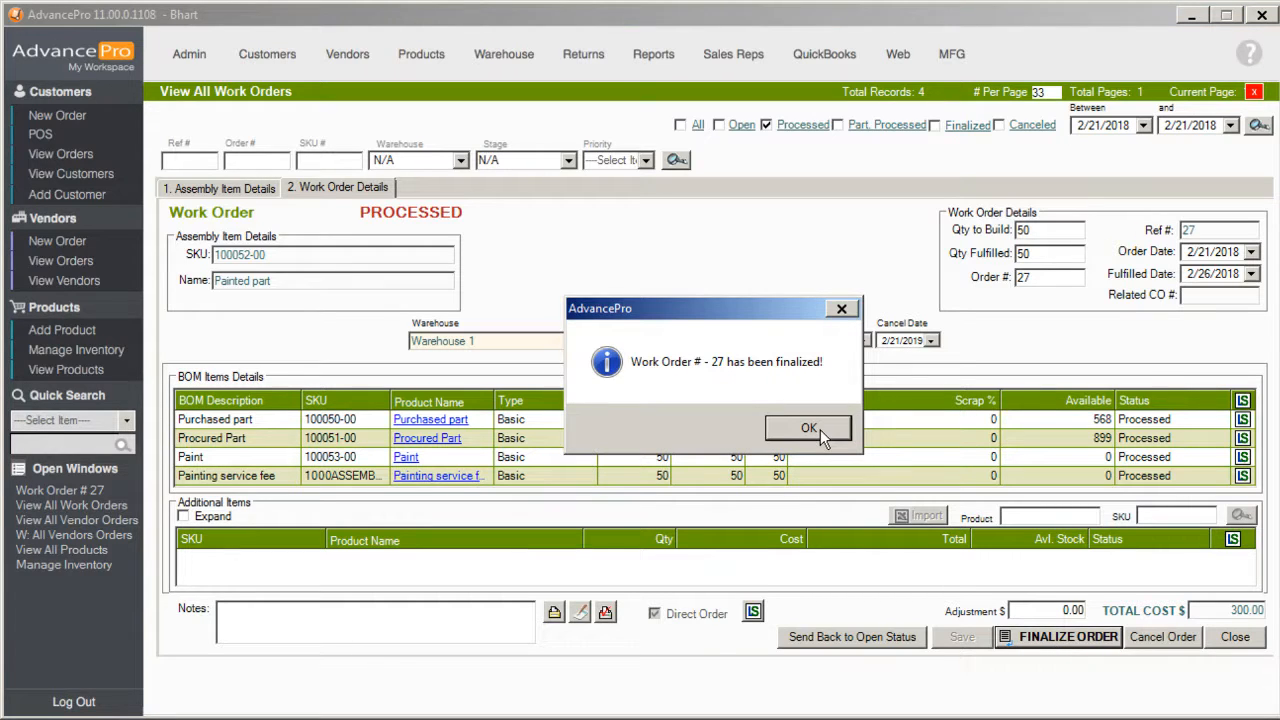
Dismiss the finalization notice and start a new work order for assembly item 10020-00
left_click(808, 428)
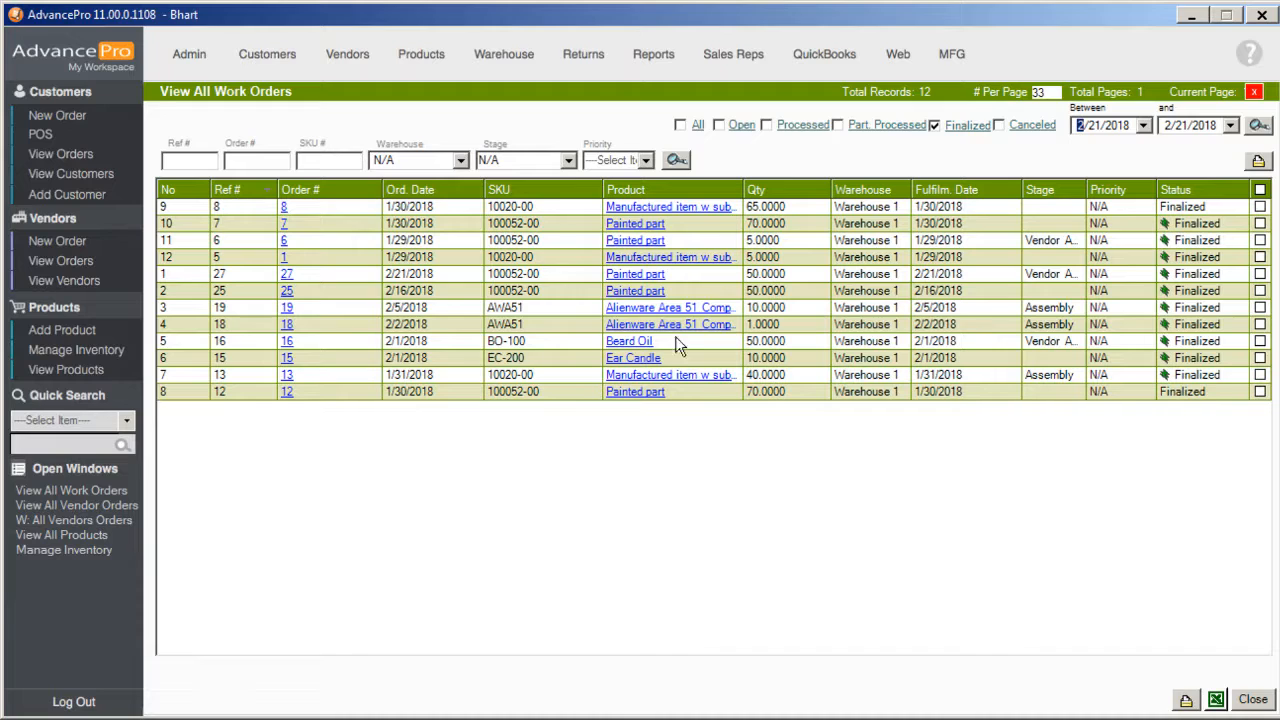
left_click(951, 52)
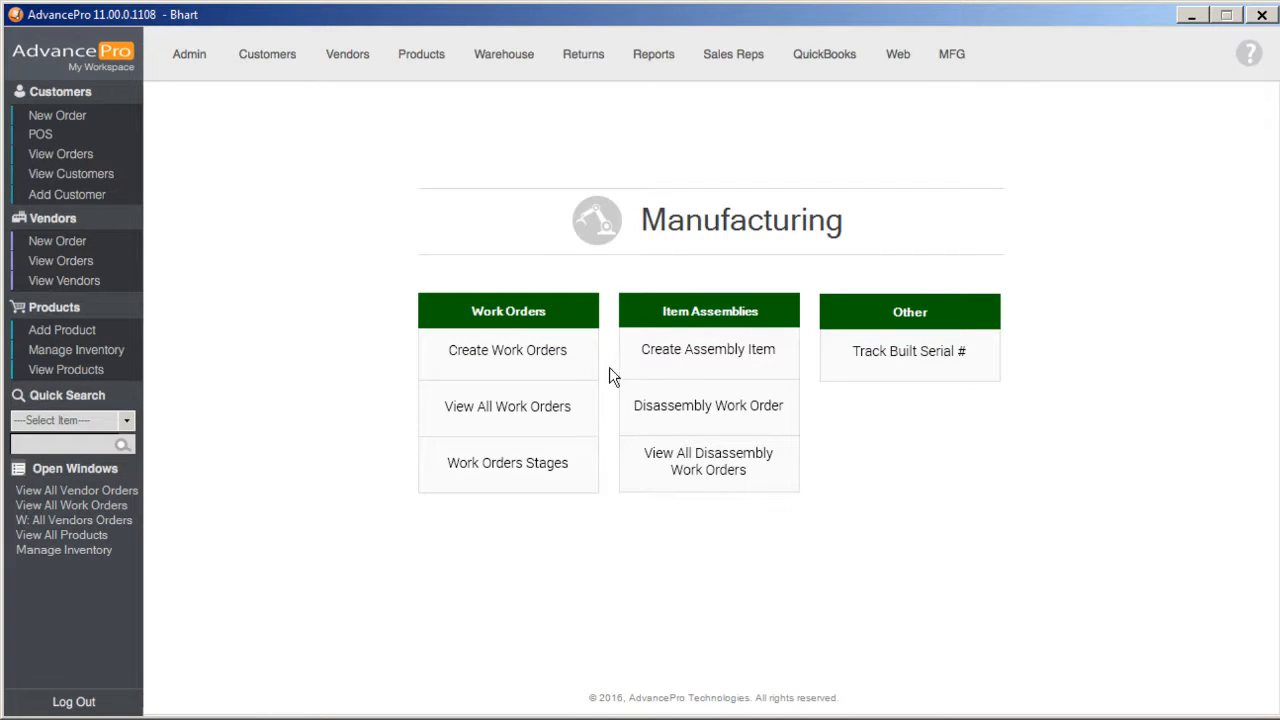
left_click(571, 353)
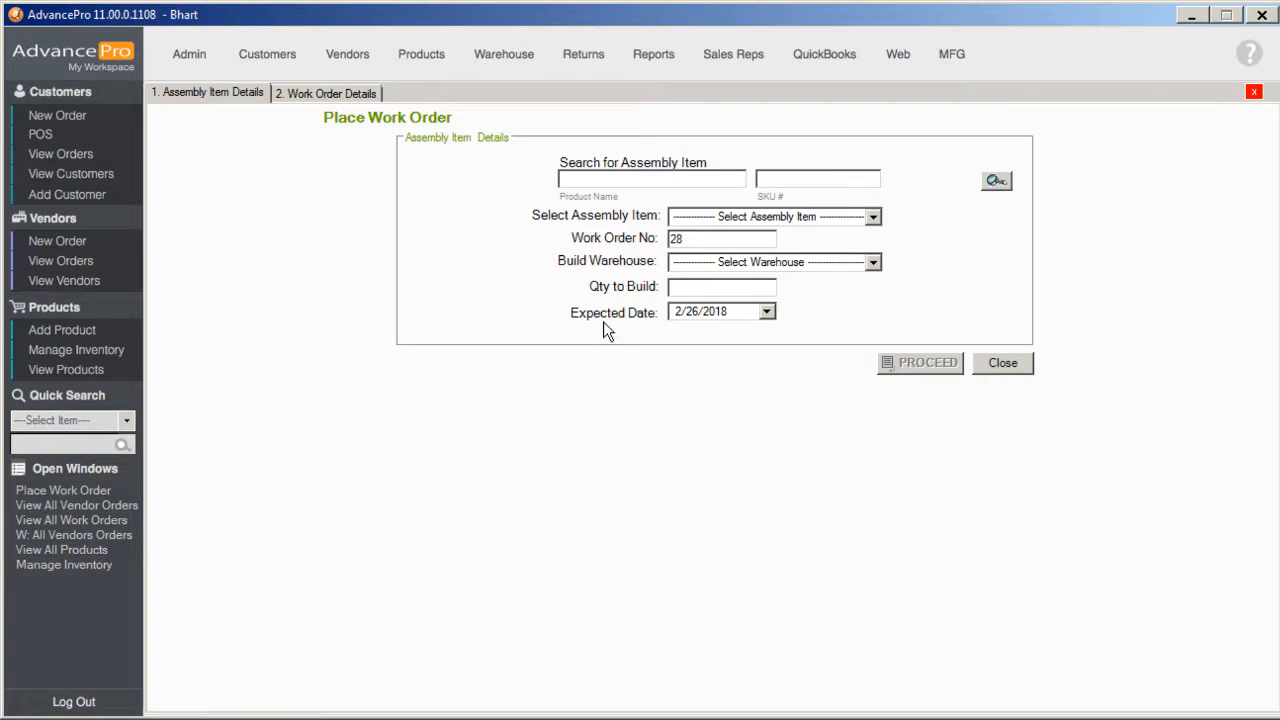
left_click(873, 218)
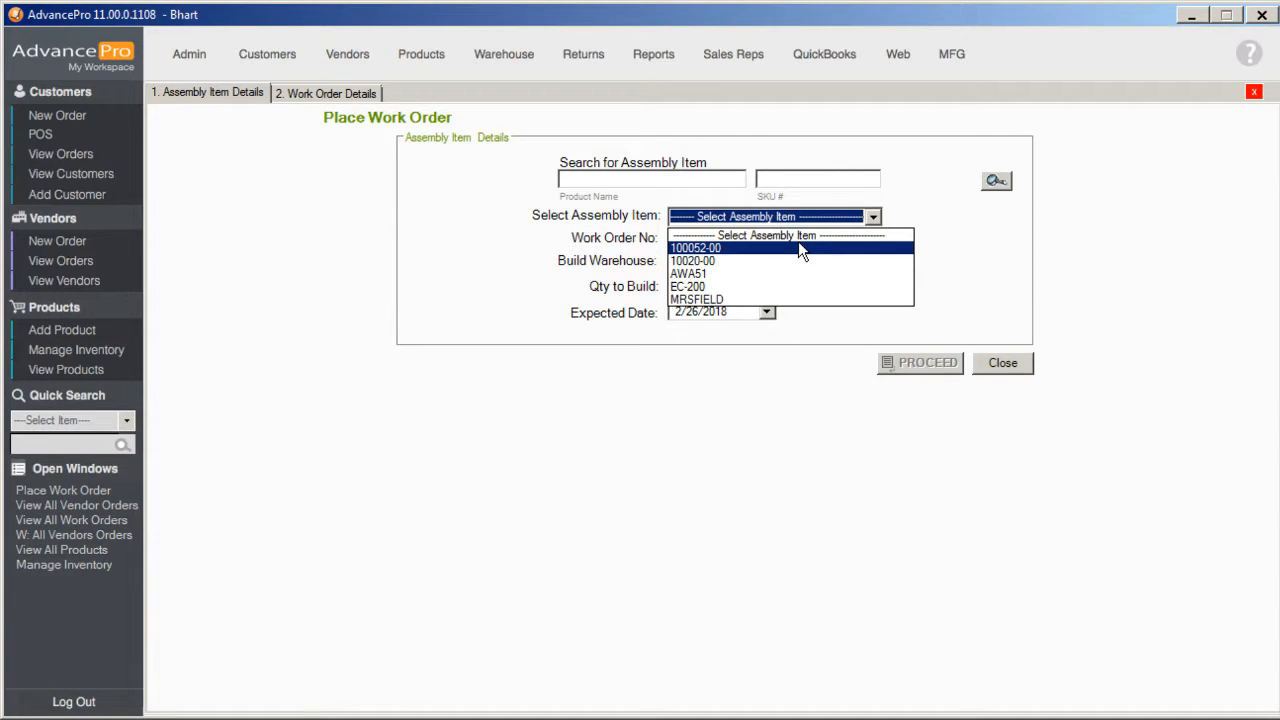
left_click(798, 246)
left_click(873, 218)
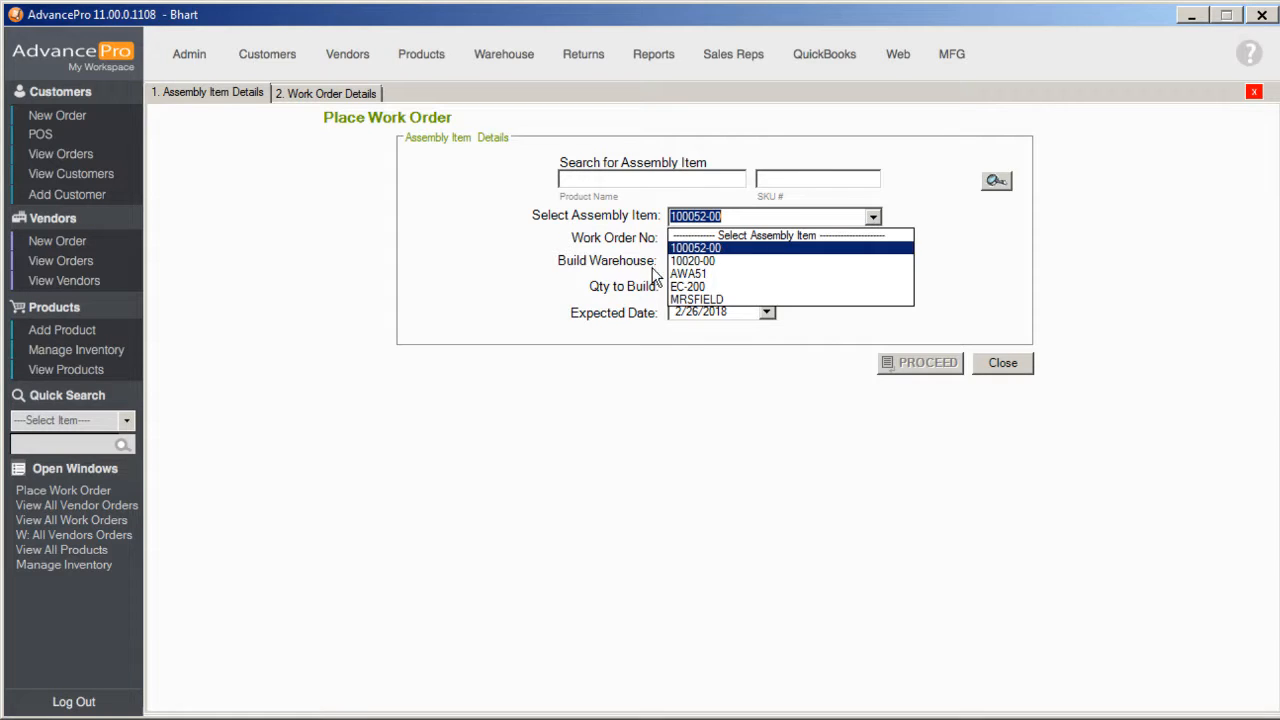
left_click(708, 258)
Set the build warehouse to Warehouse 1 and the quantity to build to 100, and proceed to the work order details
left_click(873, 263)
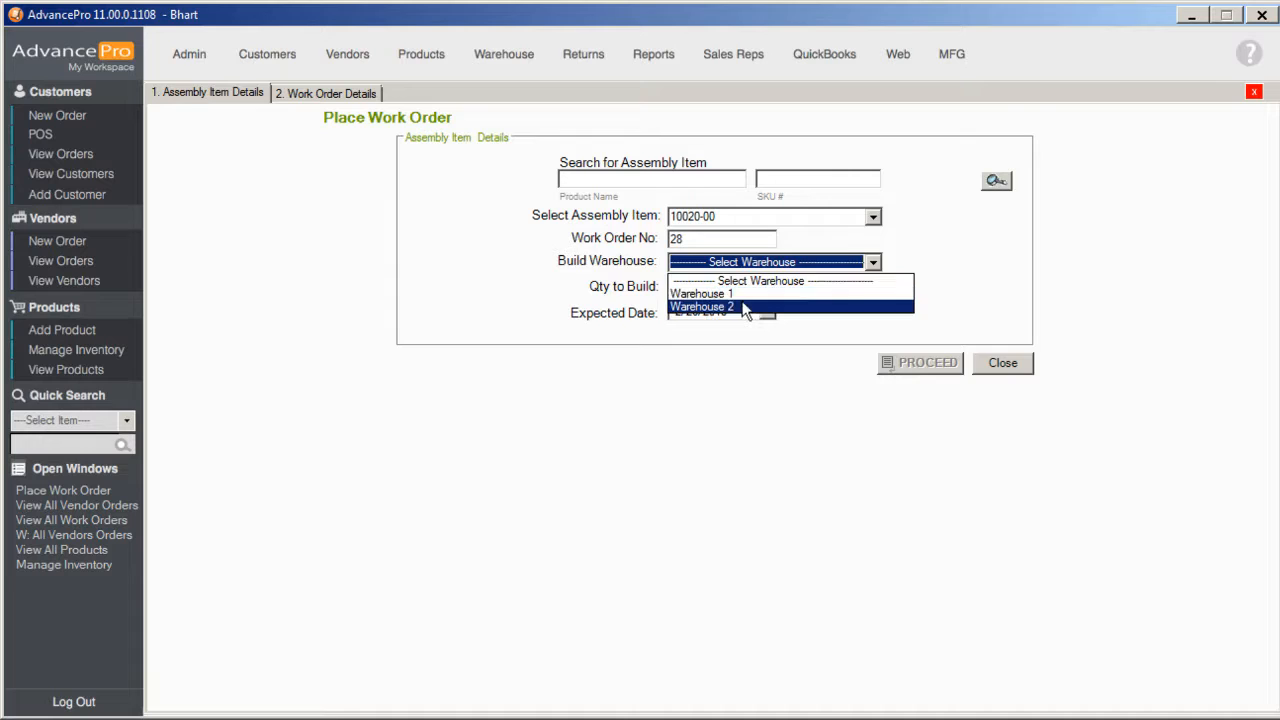
left_click(745, 307)
left_click(873, 263)
left_click(730, 294)
left_click(712, 288)
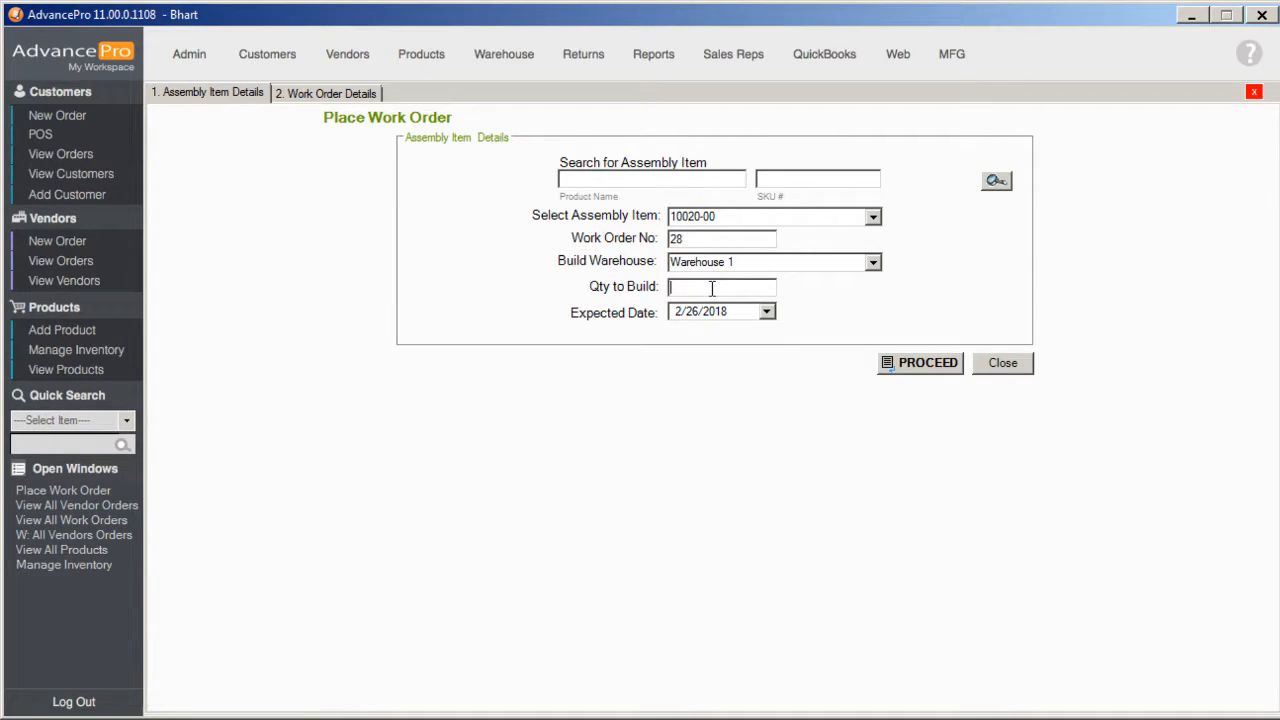
type("100")
left_click(937, 366)
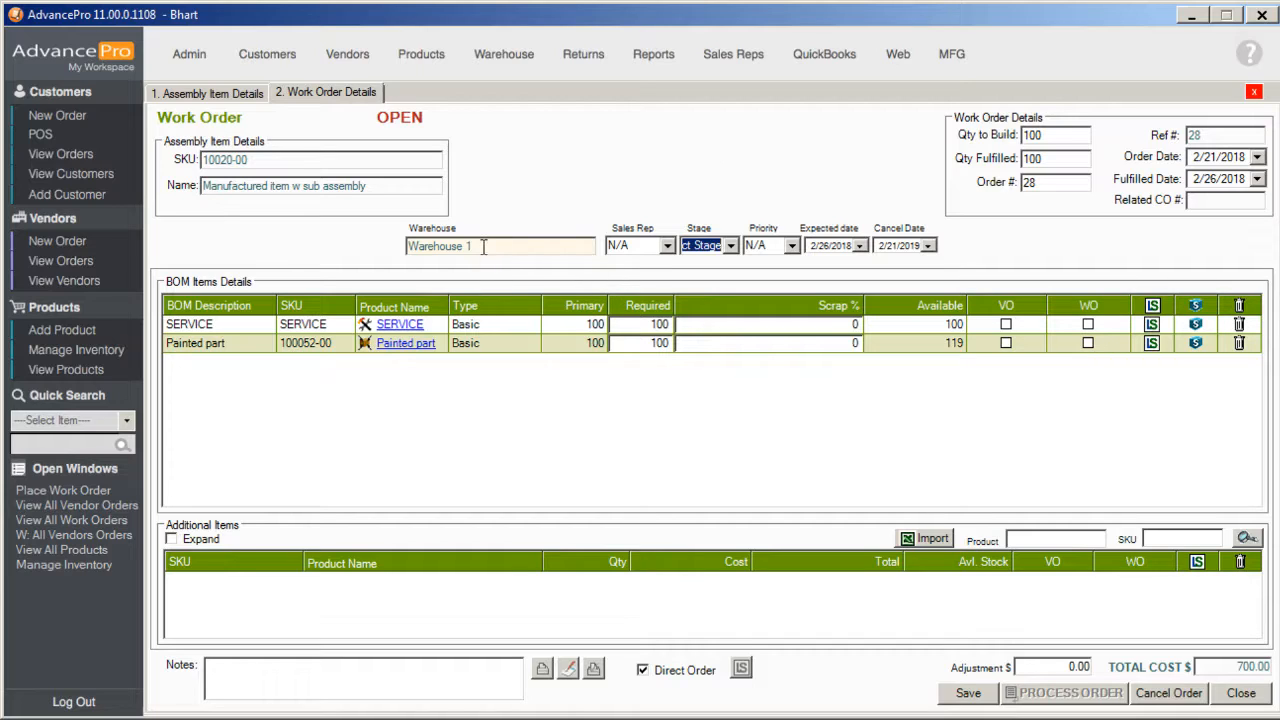
Start a new customer order for Demo Customer1 and proceed to the order details
left_click(70, 120)
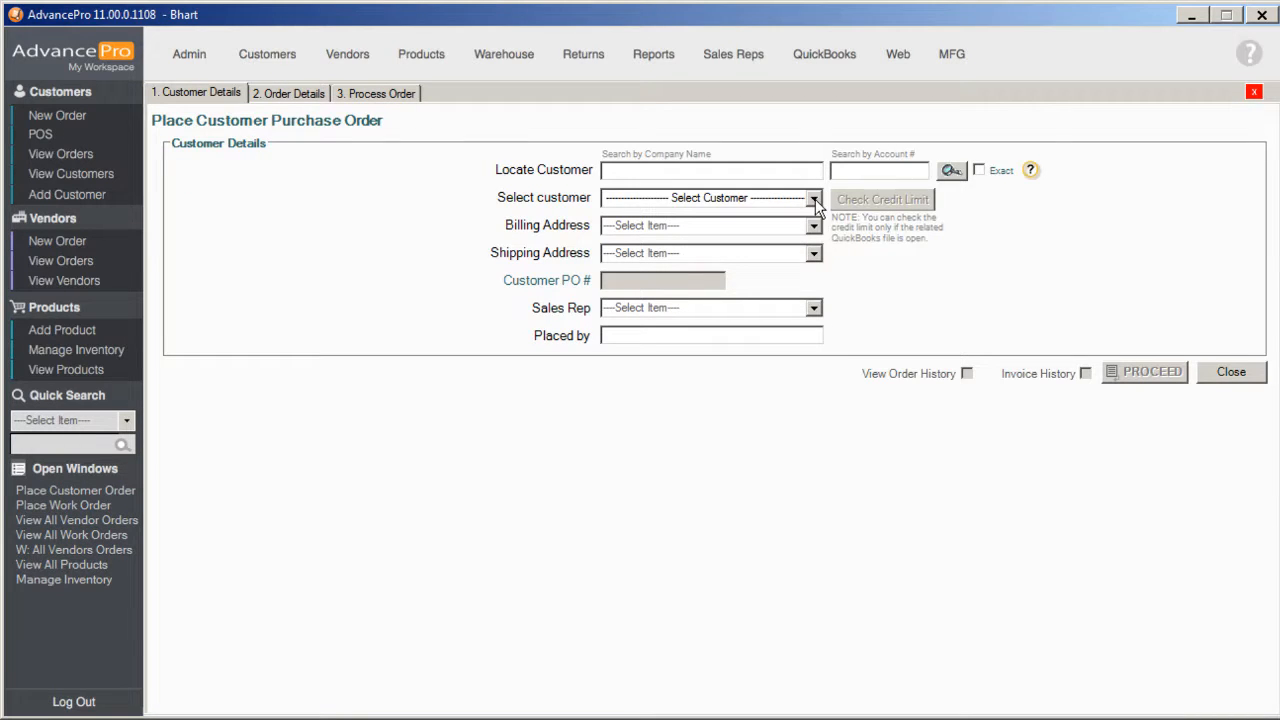
left_click(815, 199)
left_click(757, 250)
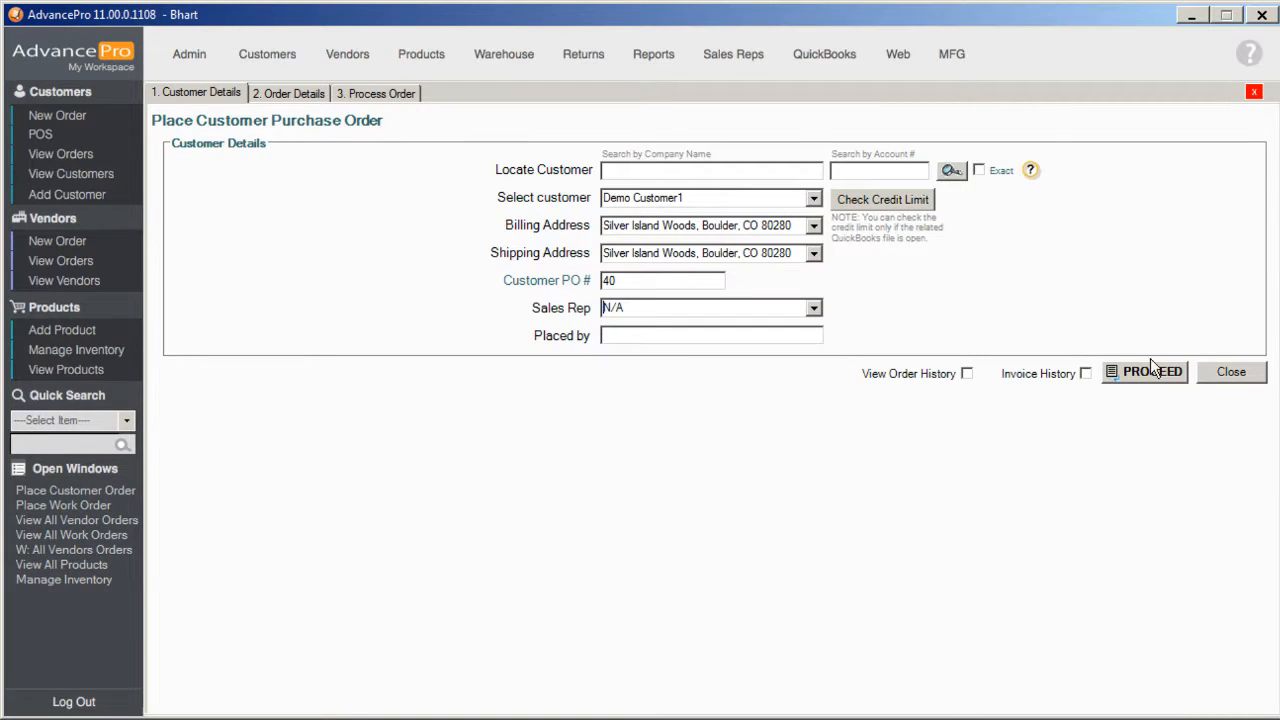
left_click(1150, 377)
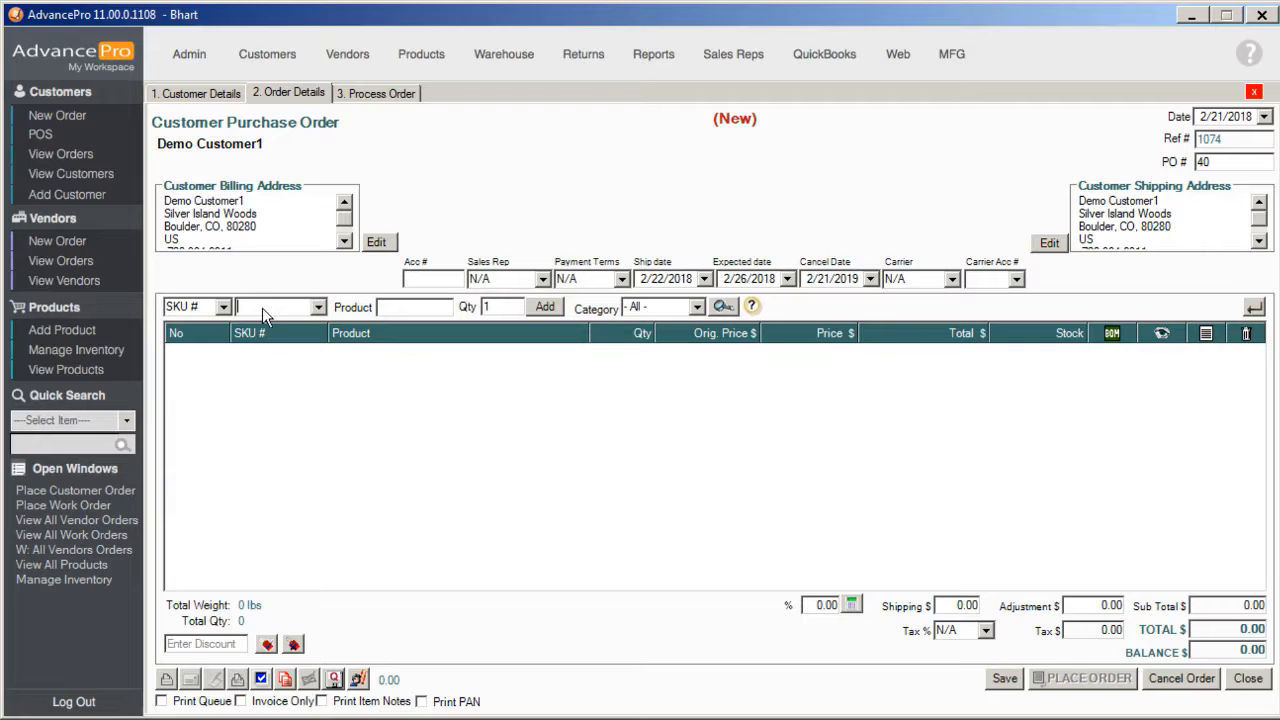
Add one unit each of SKUs DREM001 and DREM002 to the customer order
type("drem001")
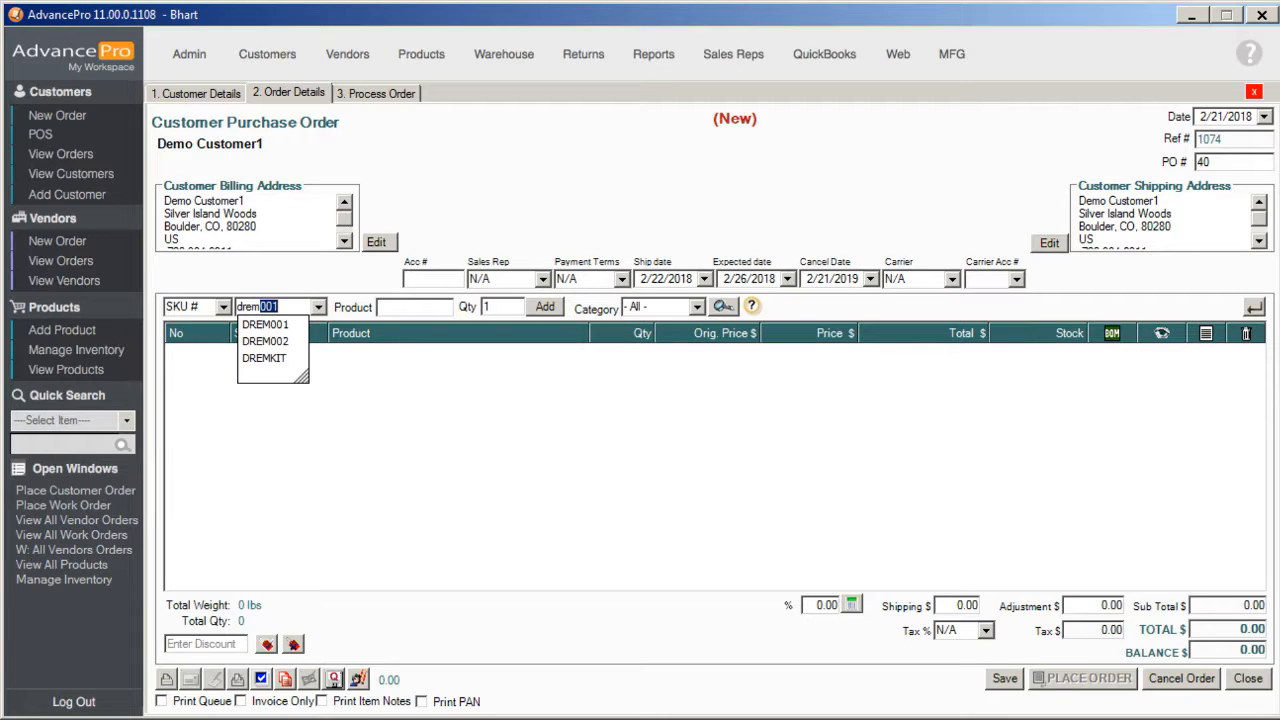
key("Return")
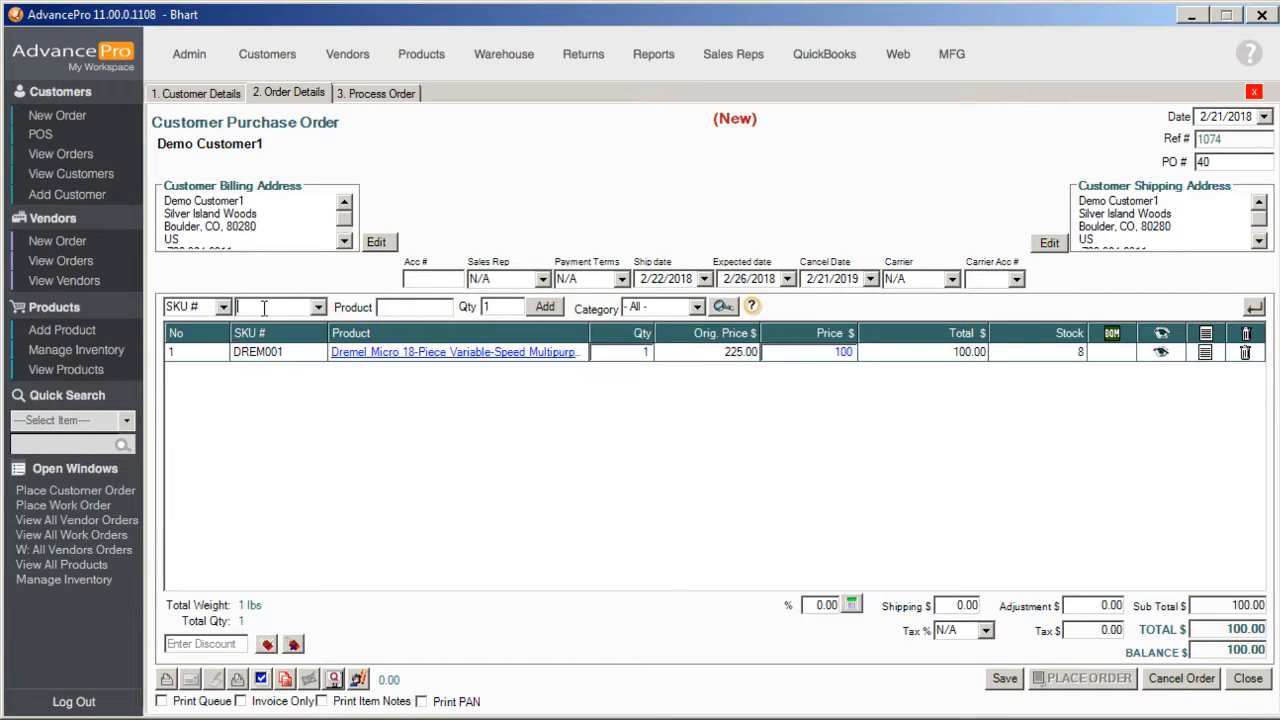
type("drem")
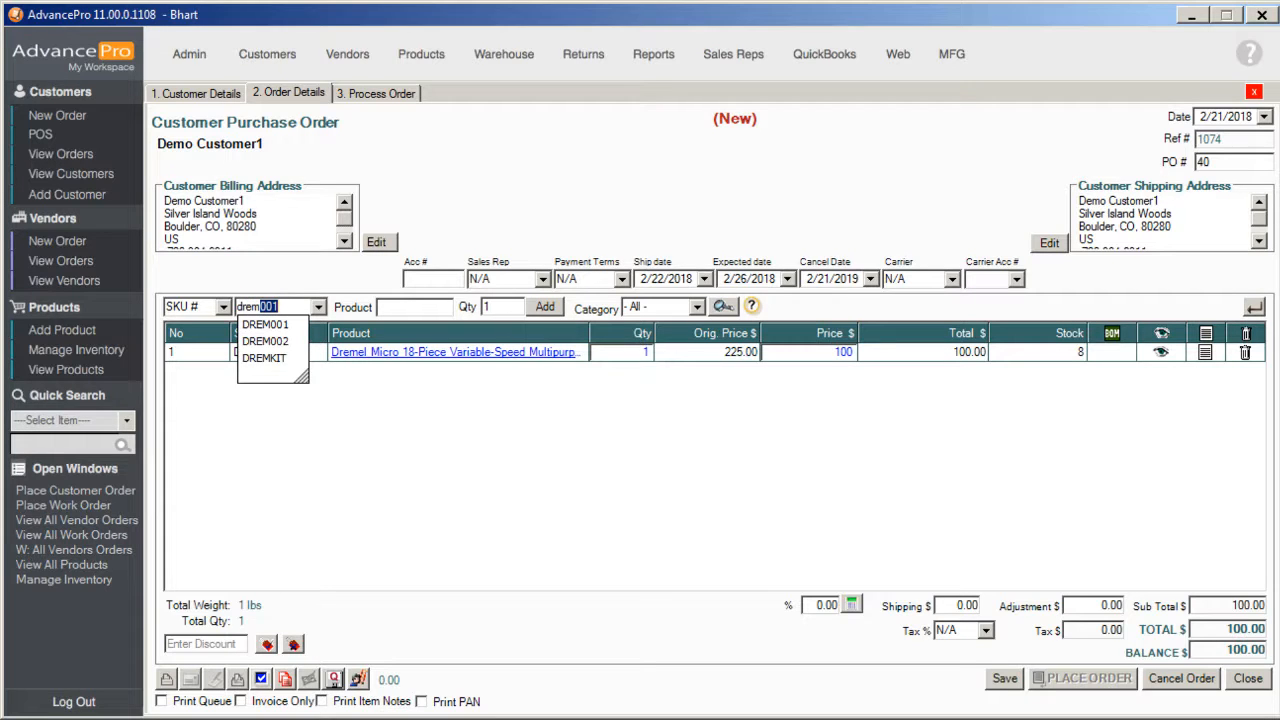
type("2")
key("Return")
key("Return")
type("dre")
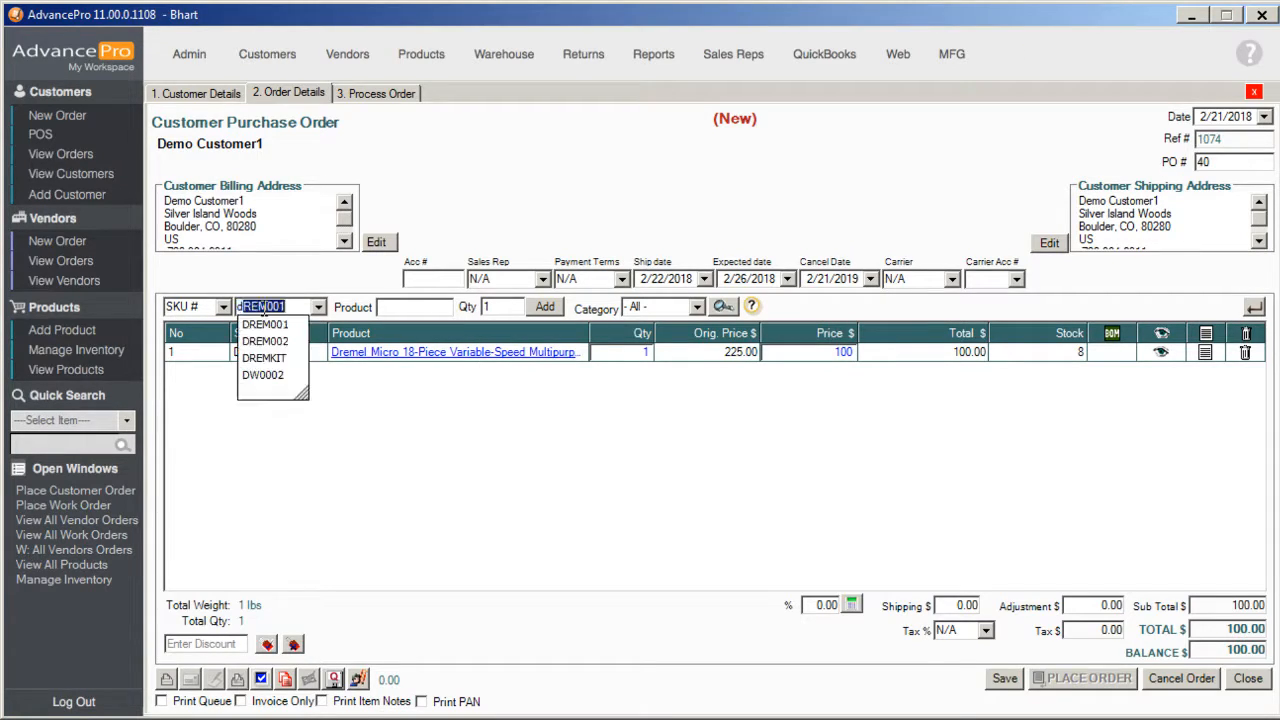
key("Down")
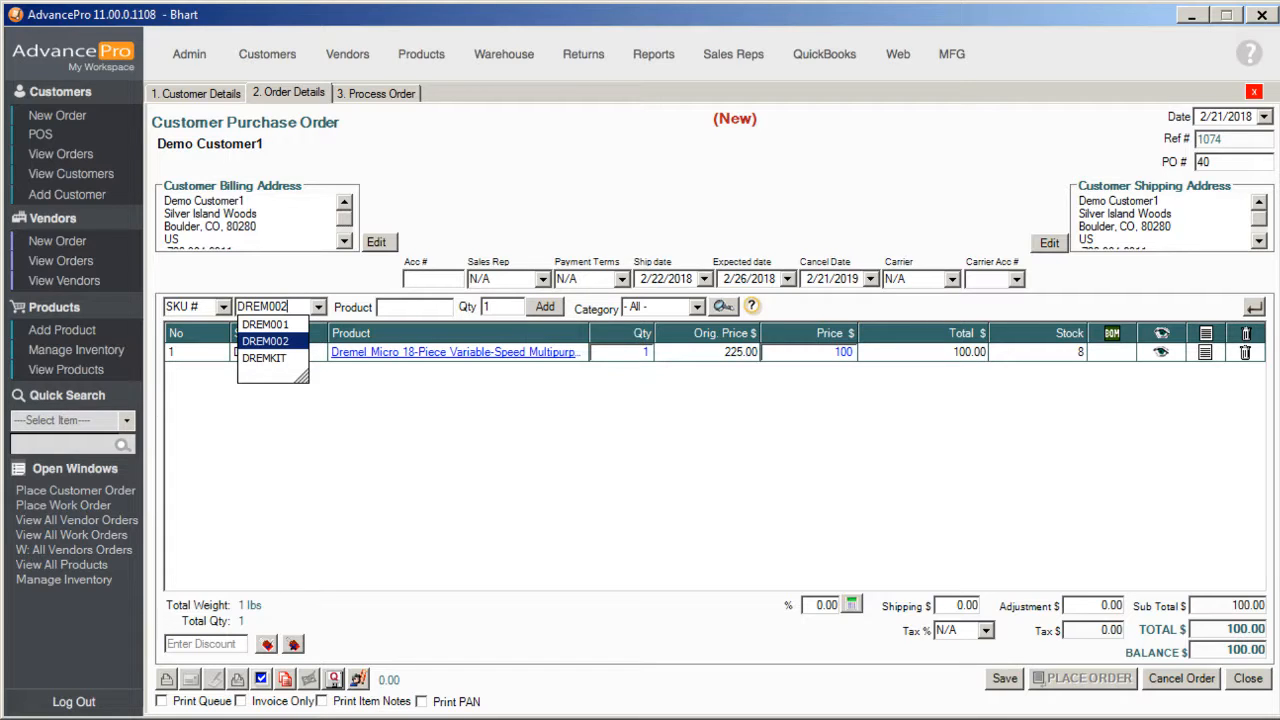
key("Return")
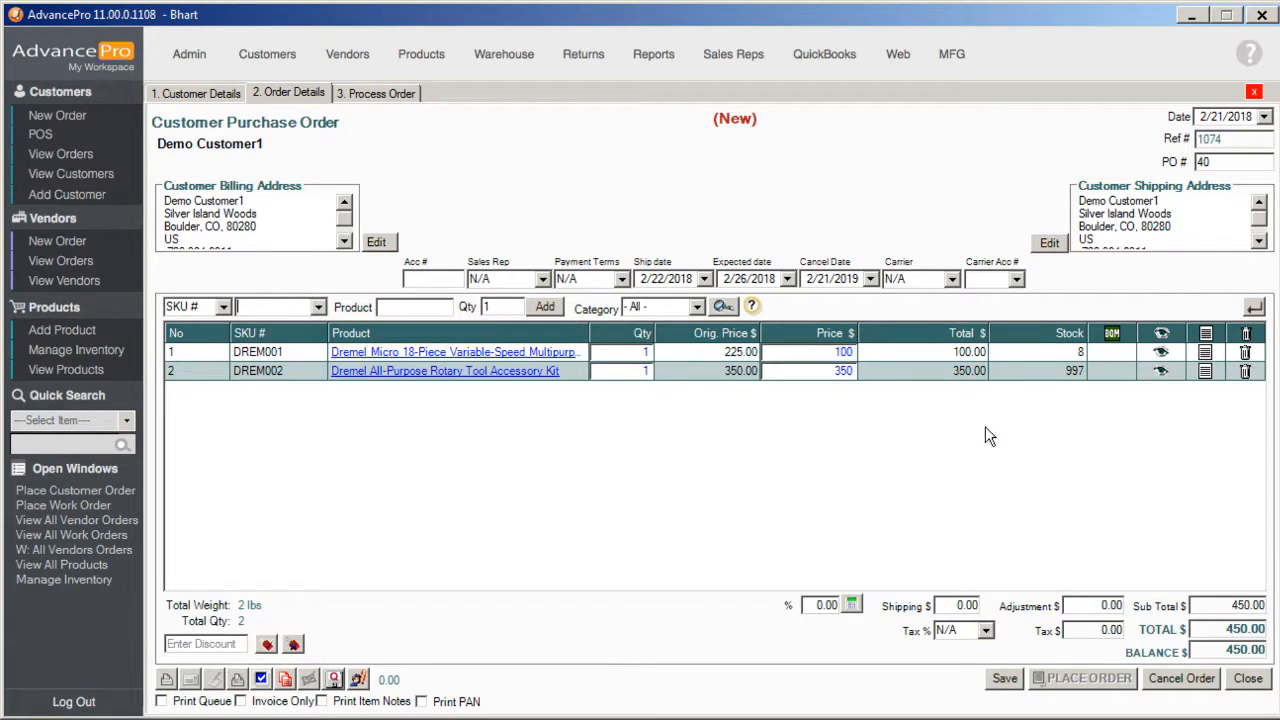
Place the customer order and fill the DREM001 line from Warehouse 2 stock
left_click(1075, 678)
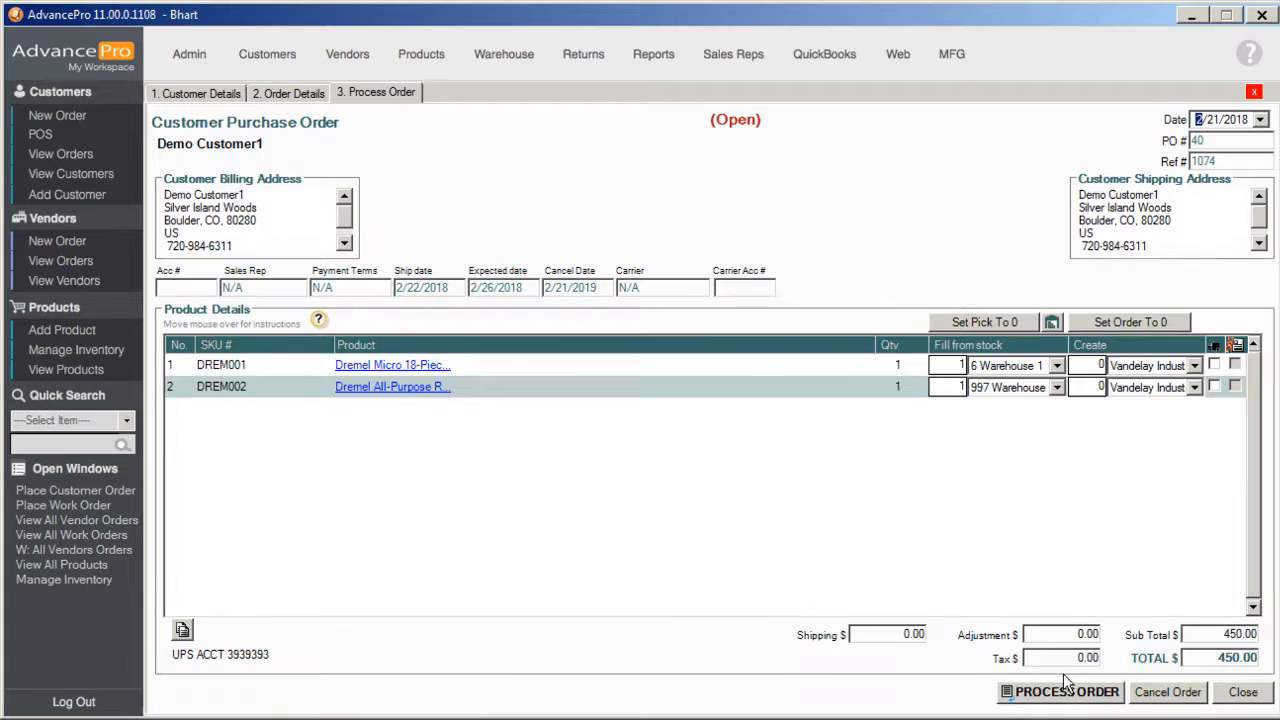
left_click(1057, 367)
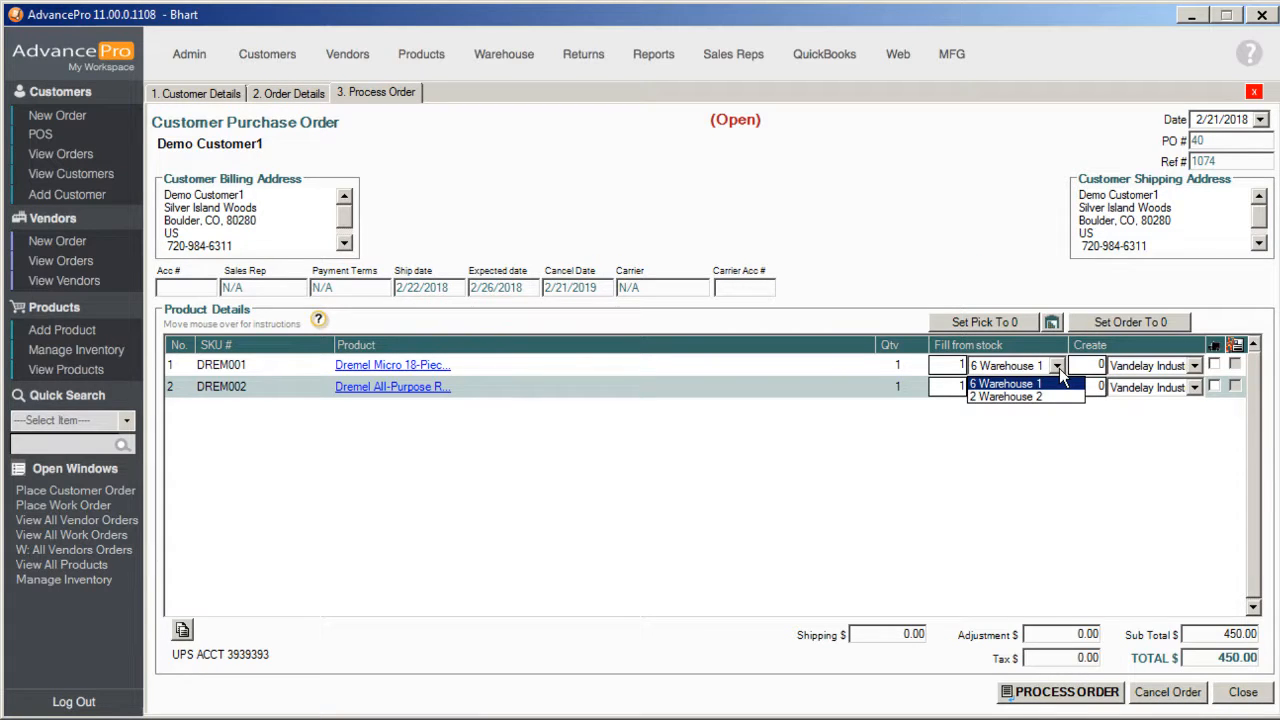
left_click(1040, 397)
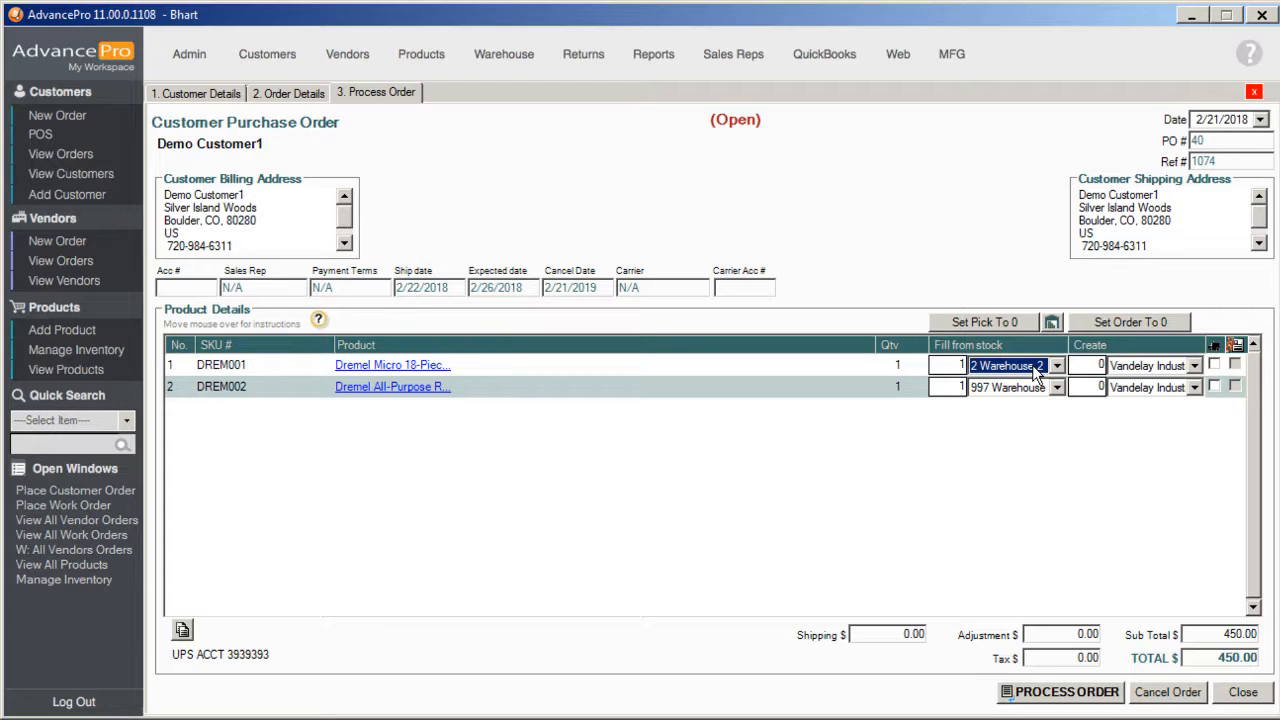
For the DREM002 line, set the stock pick to 0 and the vendor order quantity to 1, and flag it for drop shipment
left_click(1095, 388)
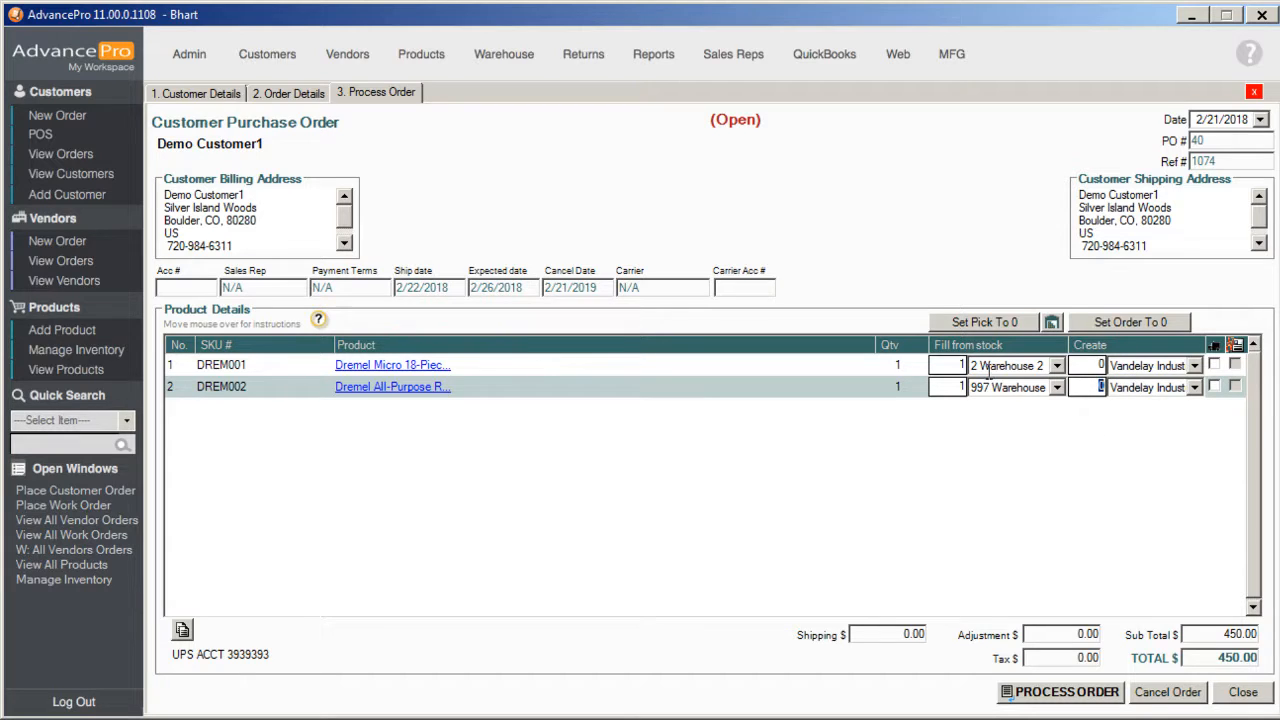
left_click(955, 387)
key("BackSpace")
key("Tab")
type("1")
left_click(1214, 387)
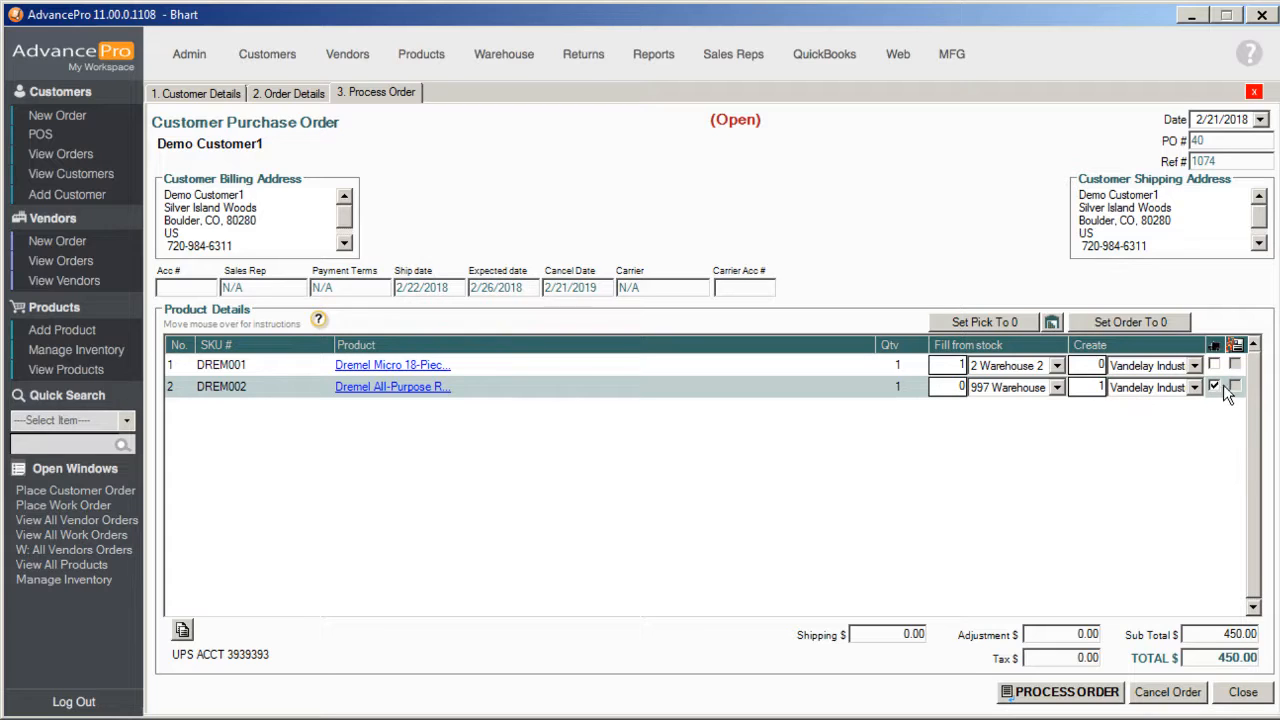